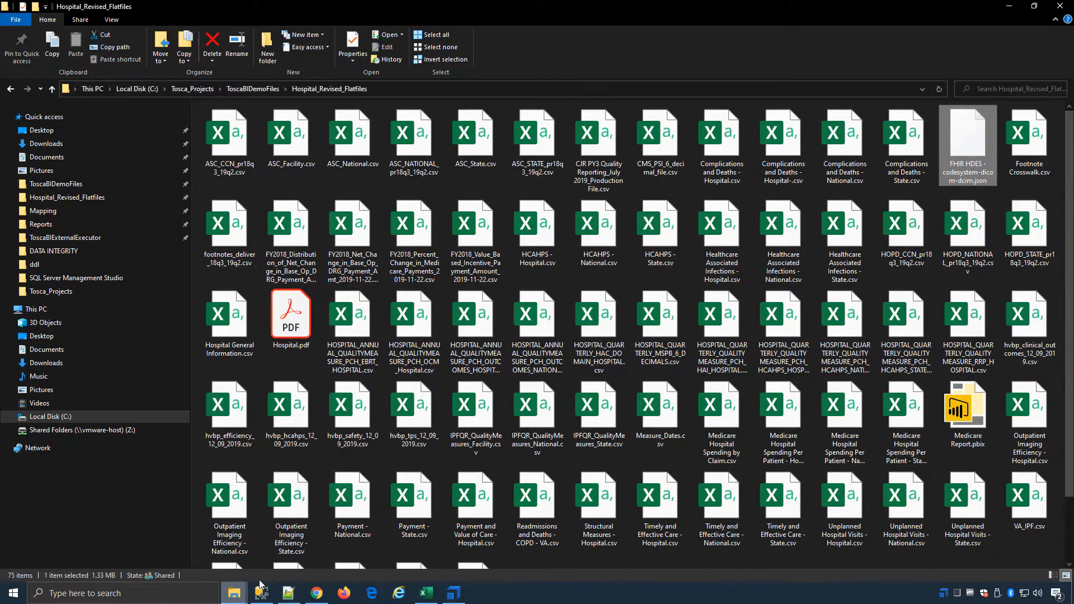
Step: Look at the Complaints and Deaths hospital query in SQL Server Management Studio and the Medicare DB SQL worksheet in Snowflake, minimizing both
mouse_move(257, 599)
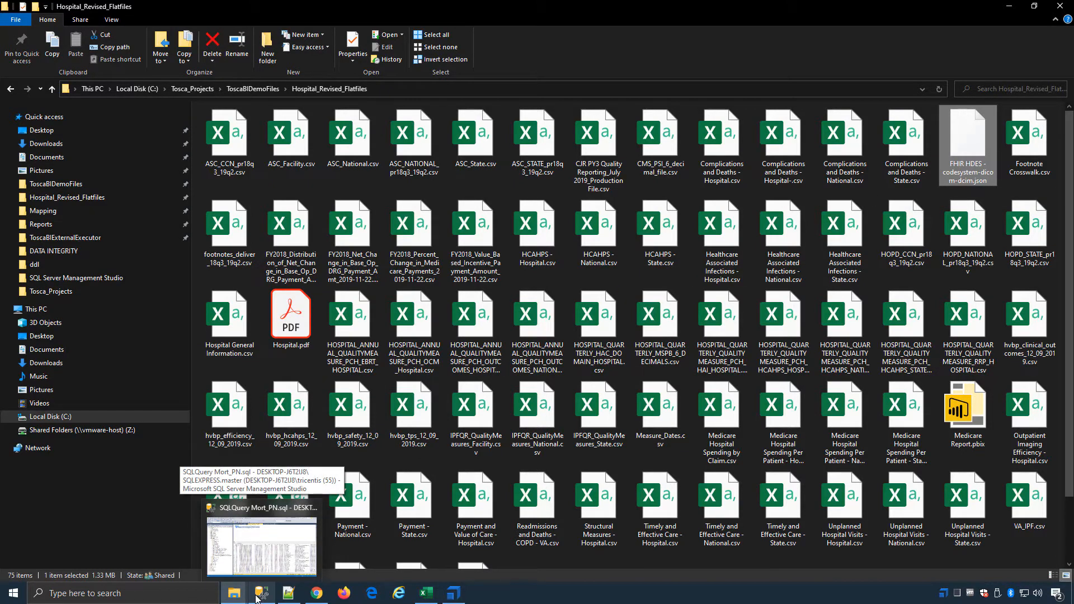
left_click(261, 546)
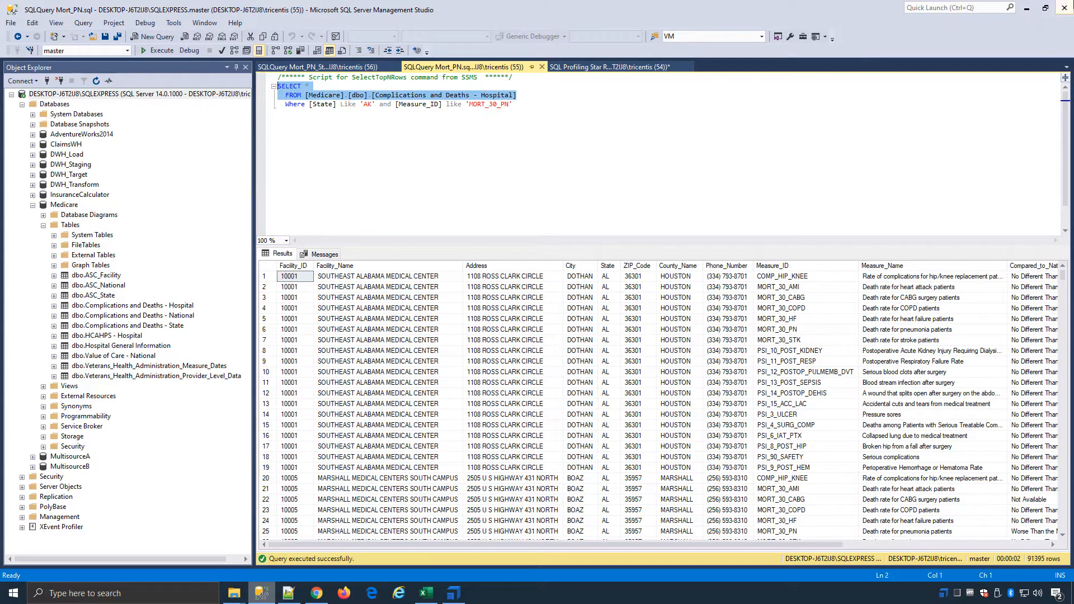
left_click(1024, 8)
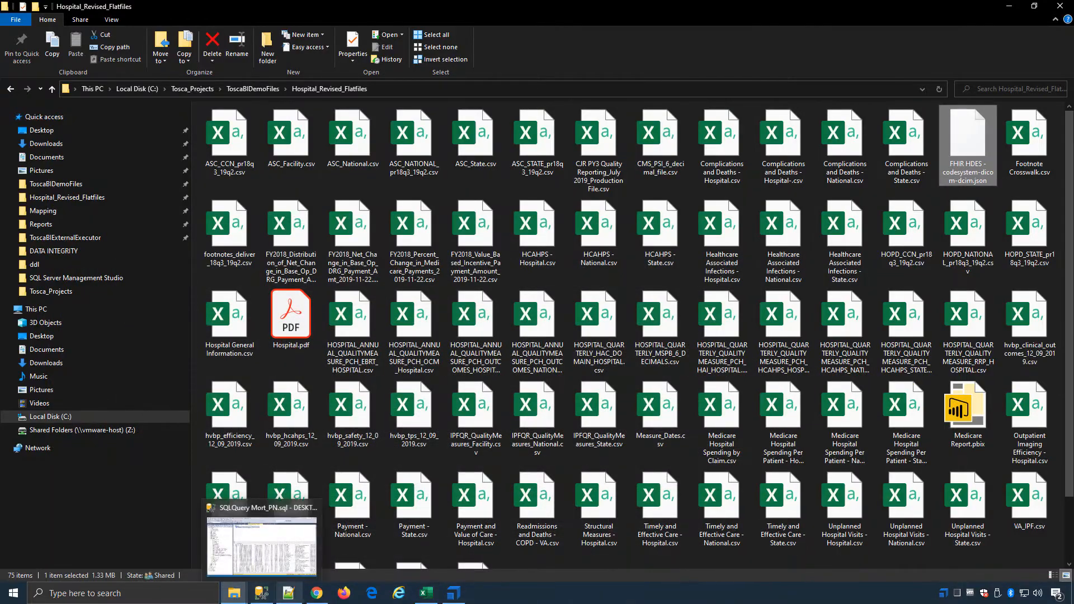
left_click(318, 595)
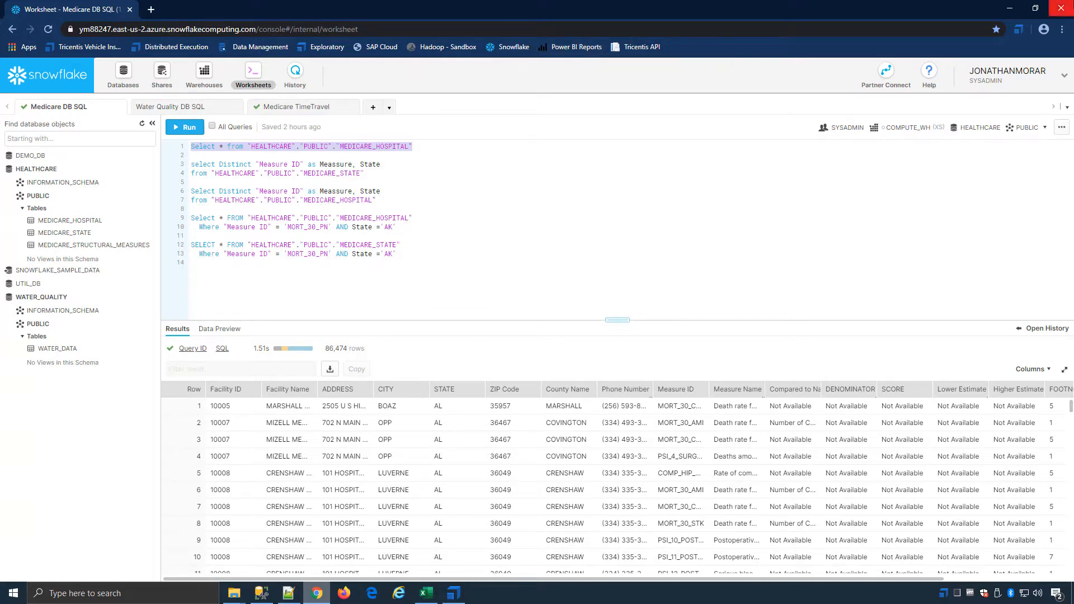
left_click(1011, 9)
left_click(1010, 7)
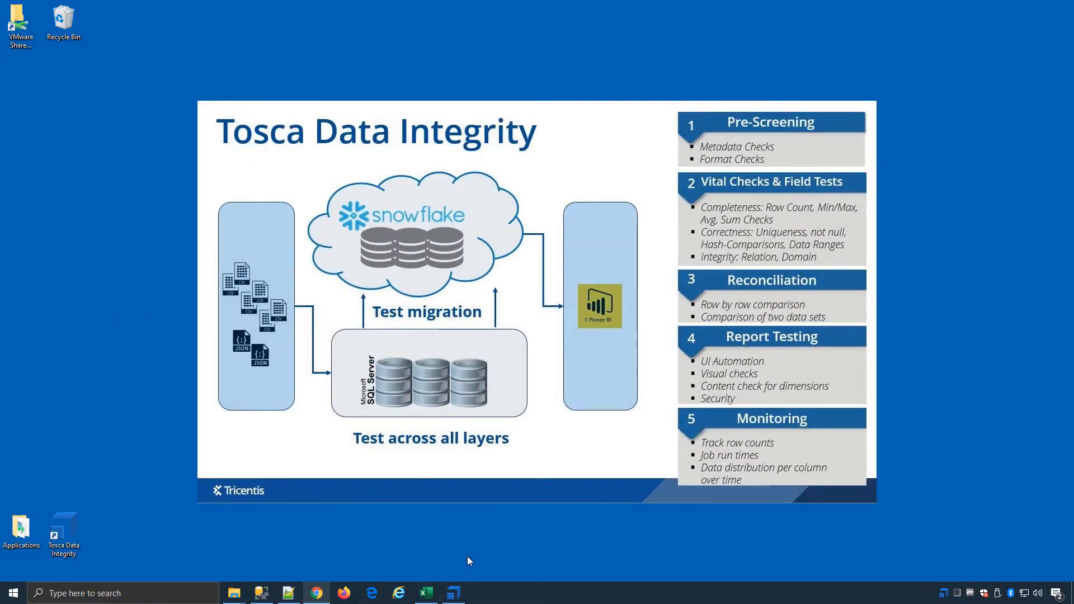
Step: Switch to Tosca Commander, open the Web module under 160 + Technologies, and widen the Image column to enlarge its screenshot
left_click(456, 595)
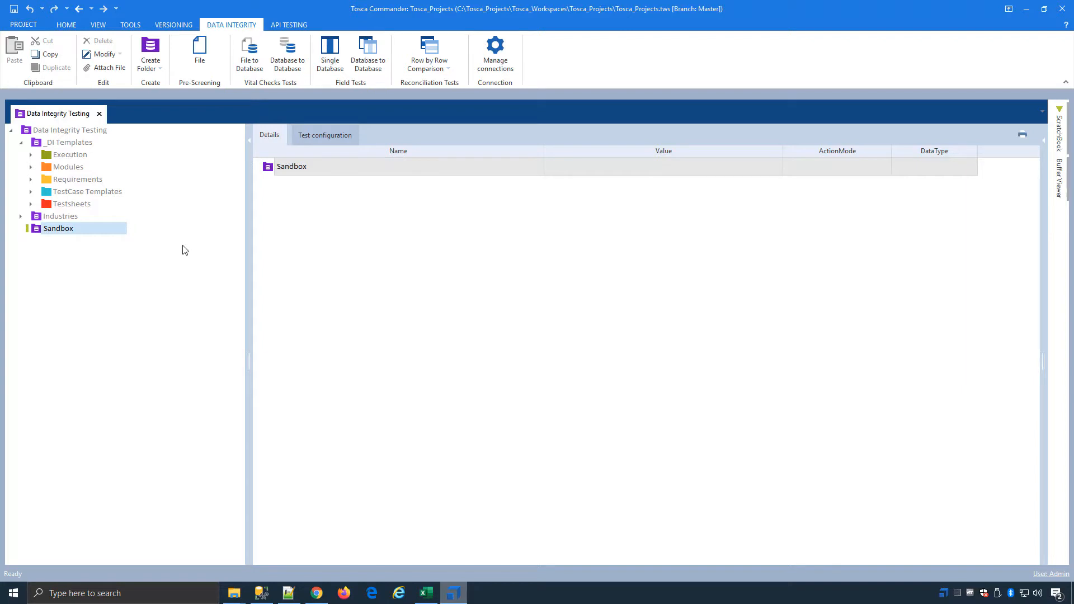
left_click(31, 167)
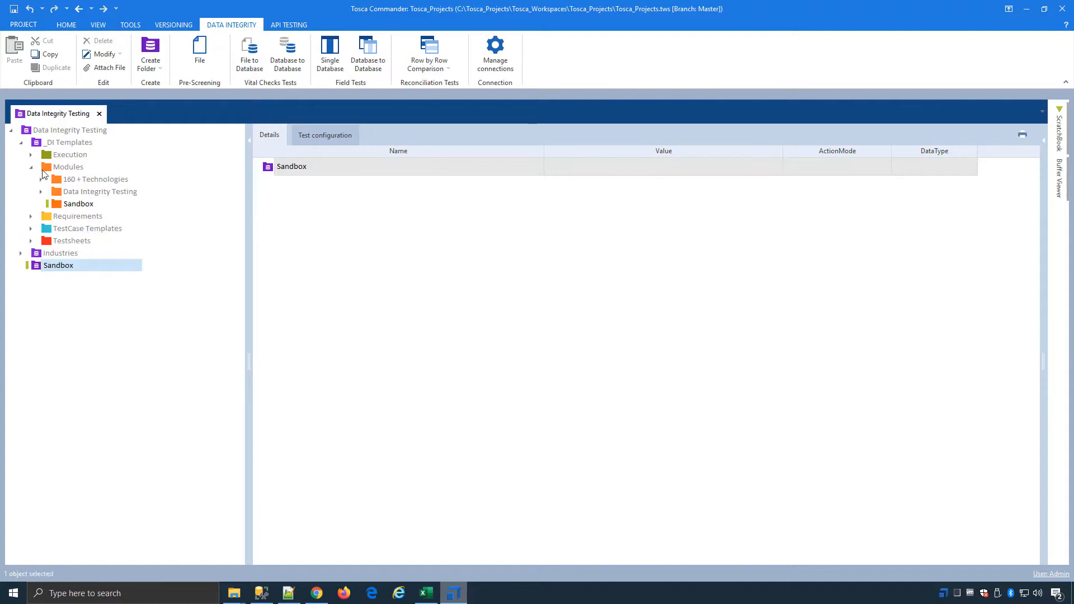
left_click(40, 180)
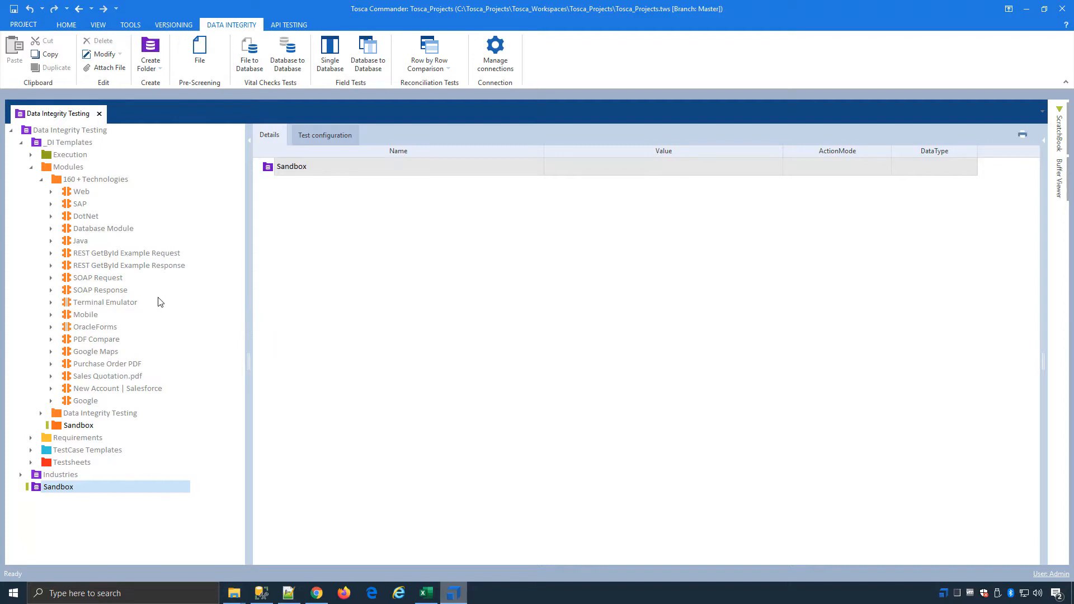
left_click(75, 192)
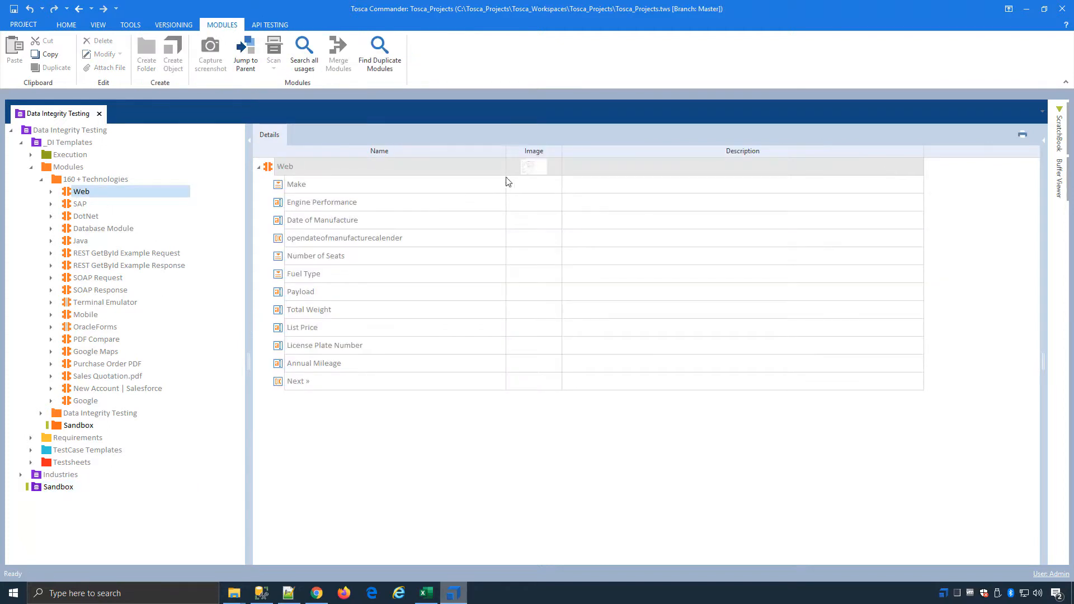
left_click_drag(563, 166, 764, 166)
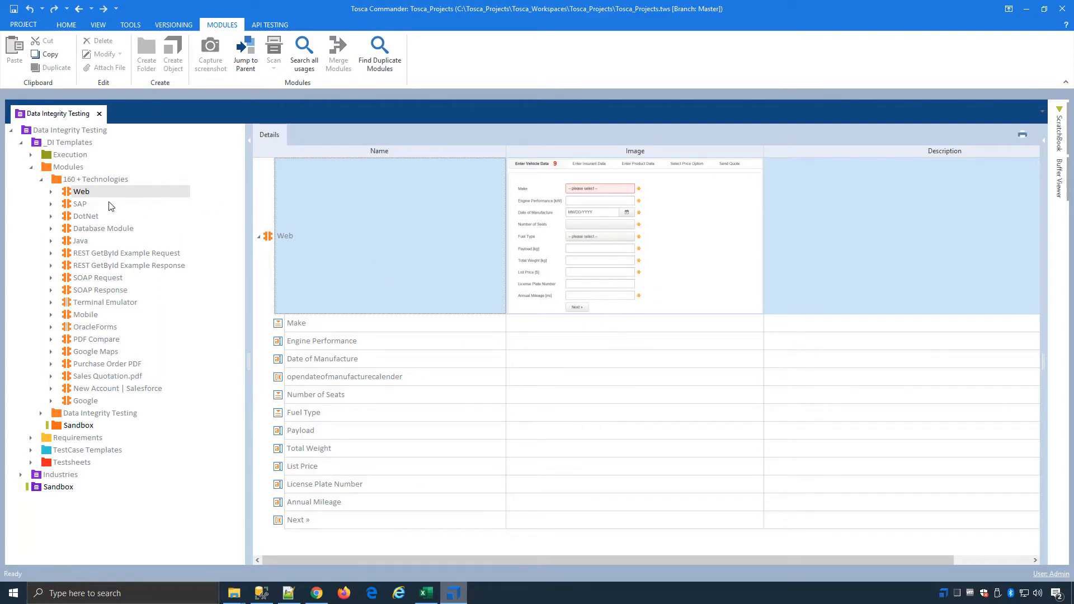
Step: View the details of the SAP, DotNet, Java and Terminal Emulator modules
left_click(80, 206)
left_click(82, 221)
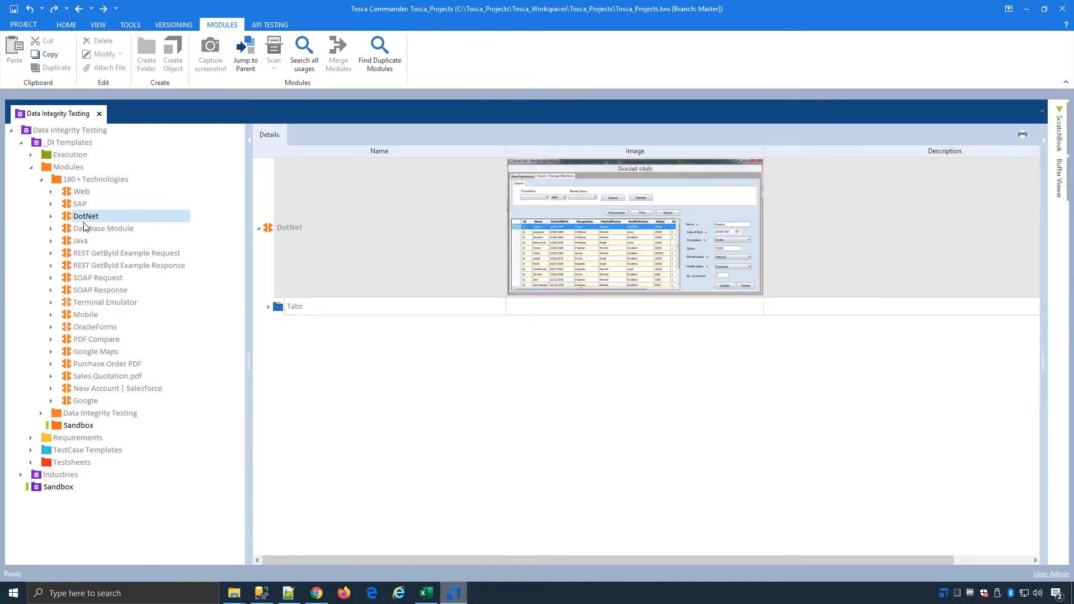
left_click(82, 244)
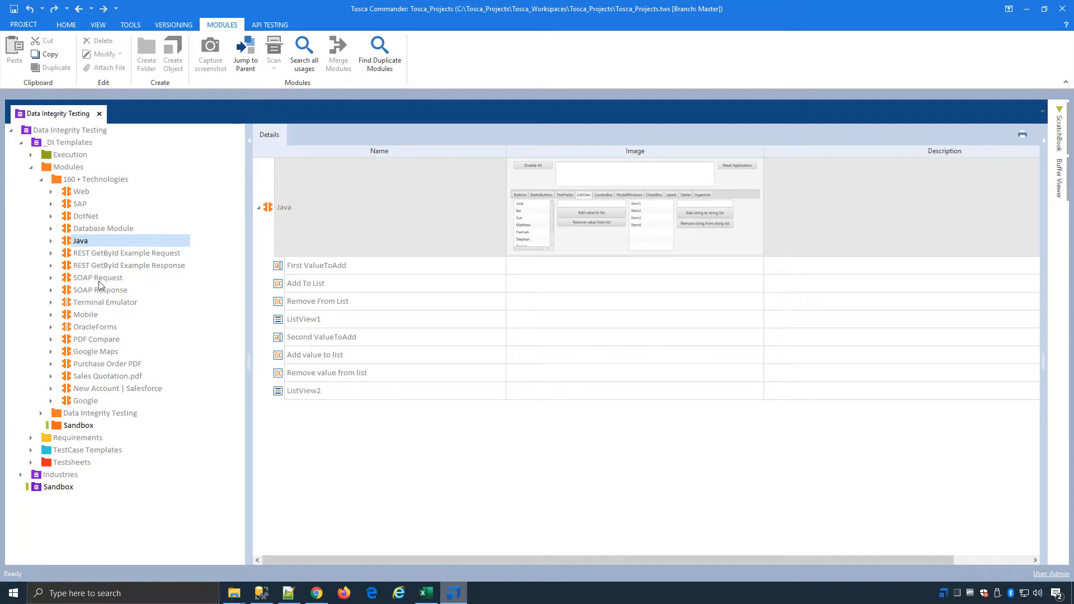
left_click(110, 305)
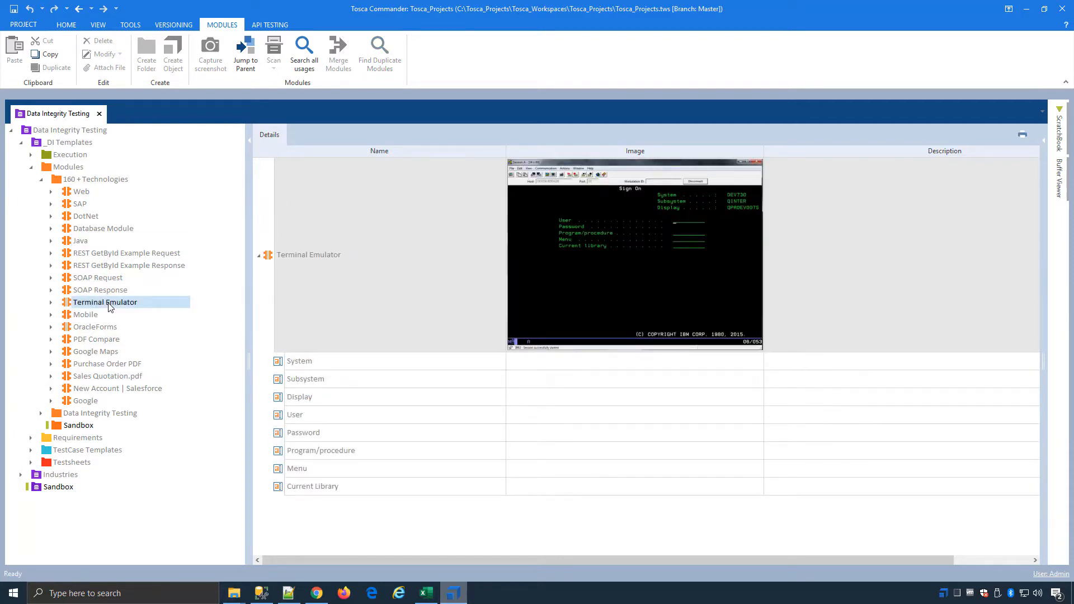
Step: Inspect the source and target options of the Complete Row by Row Comparison module under Data Integrity Testing, and collapse the Modules folder
left_click(41, 179)
left_click(41, 191)
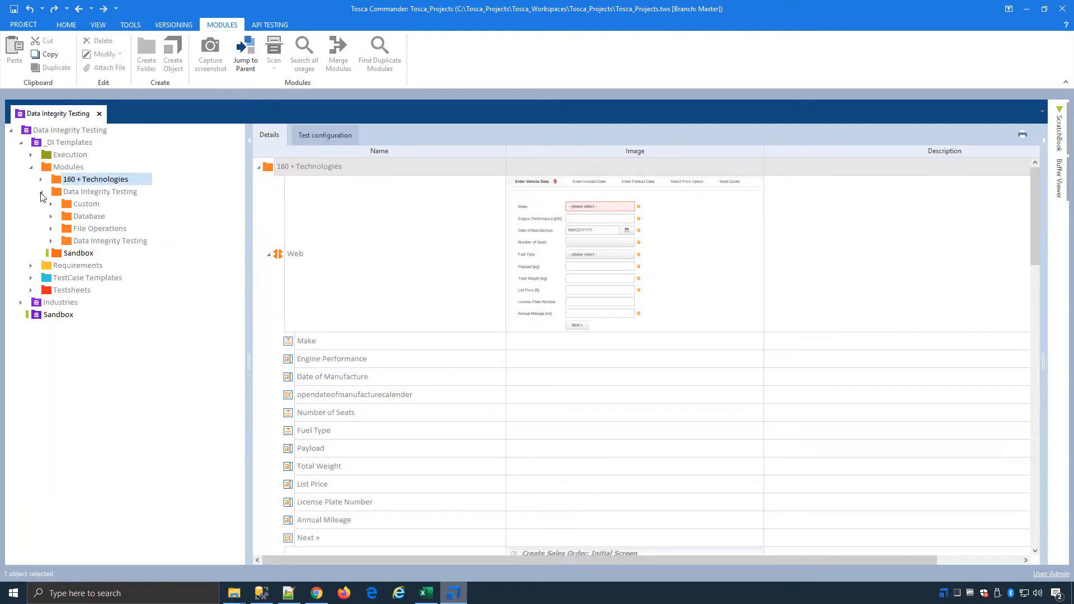
left_click(51, 241)
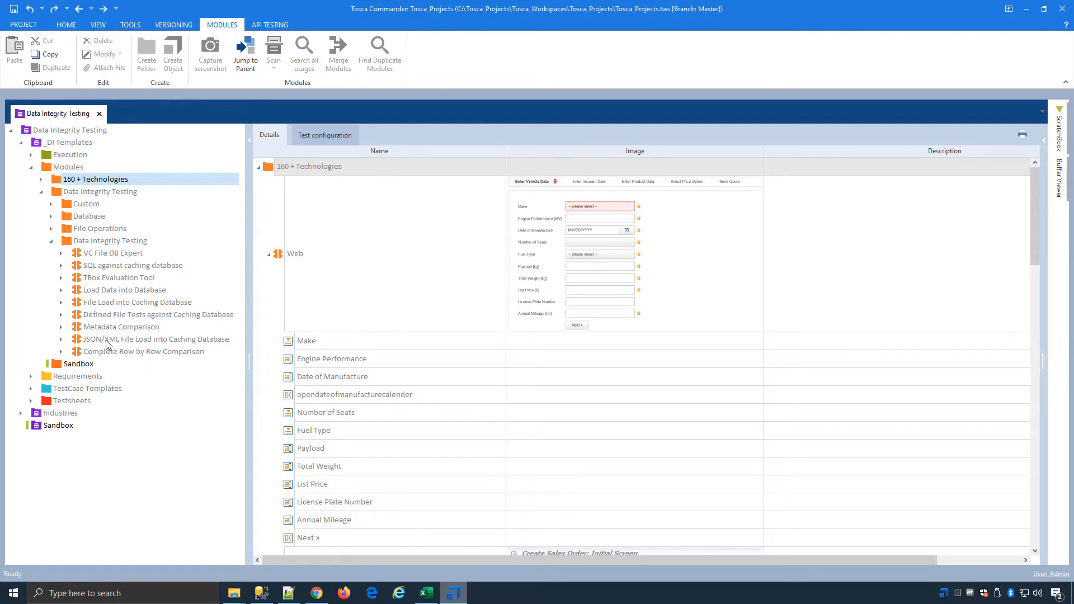
left_click(109, 352)
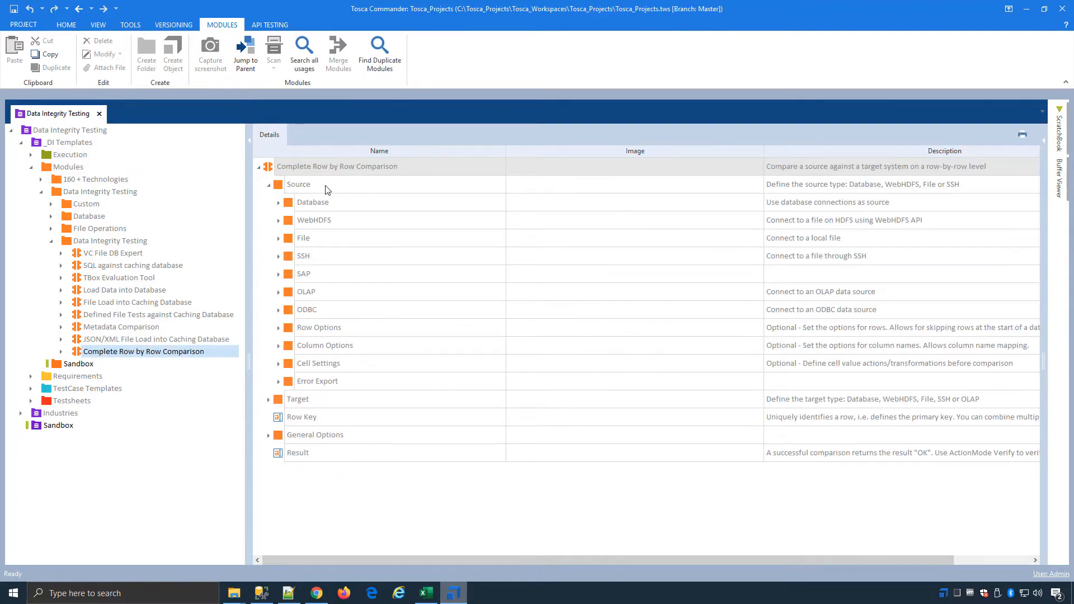
left_click(268, 399)
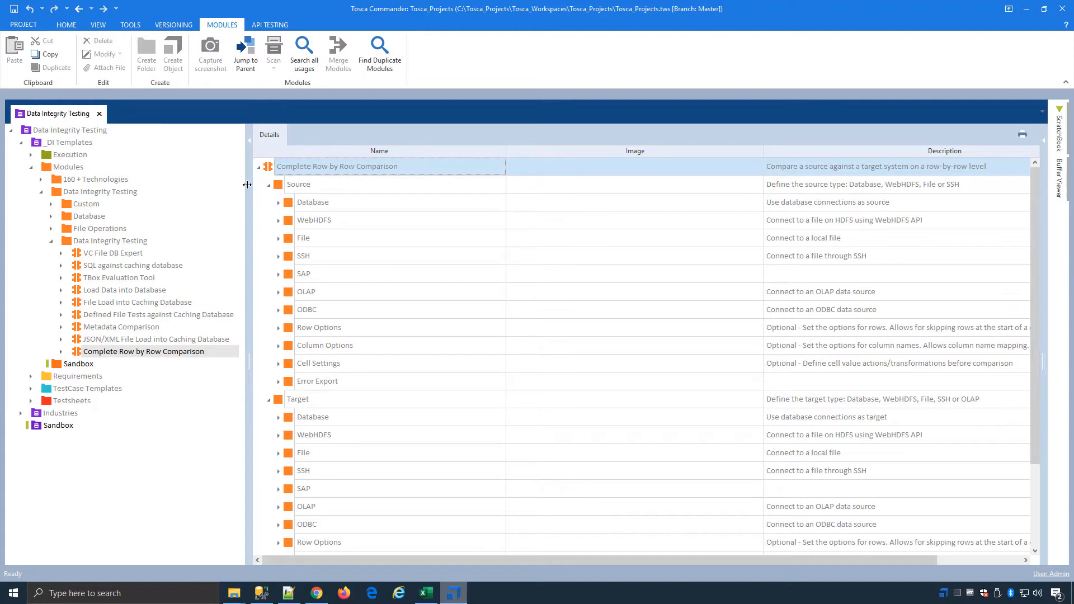
left_click(258, 167)
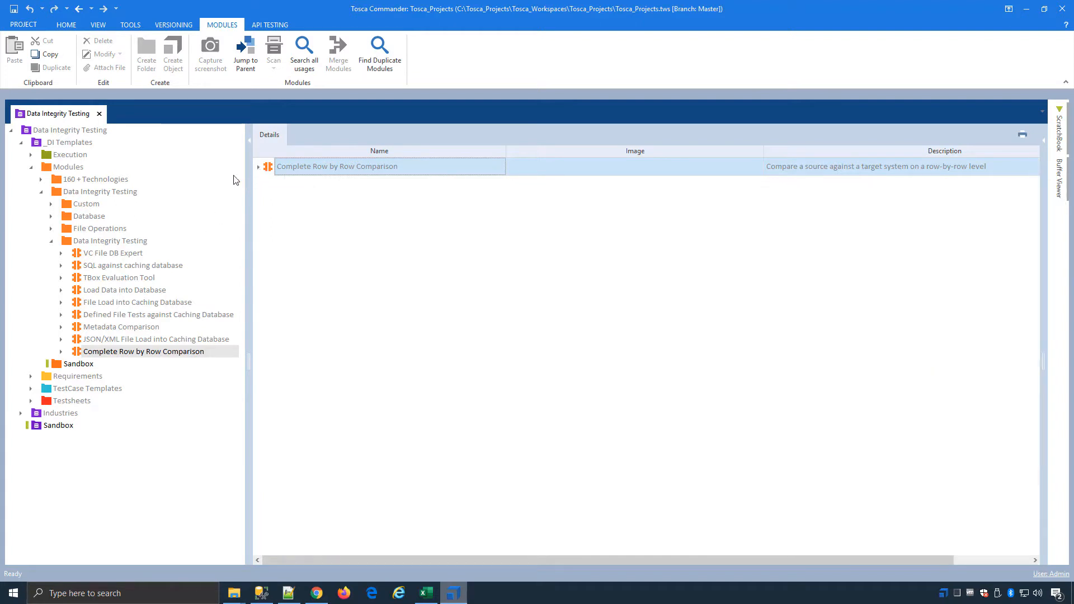
left_click(41, 192)
left_click(31, 167)
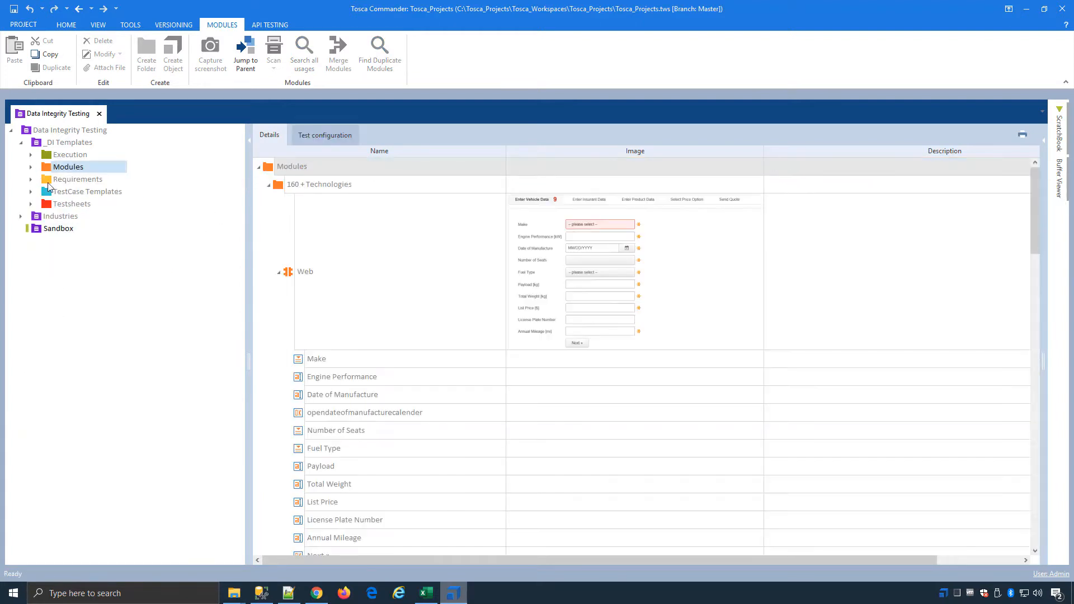
Step: Expand the Database to Database field test templates to show the Text based, Value based and Generic tests
left_click(31, 191)
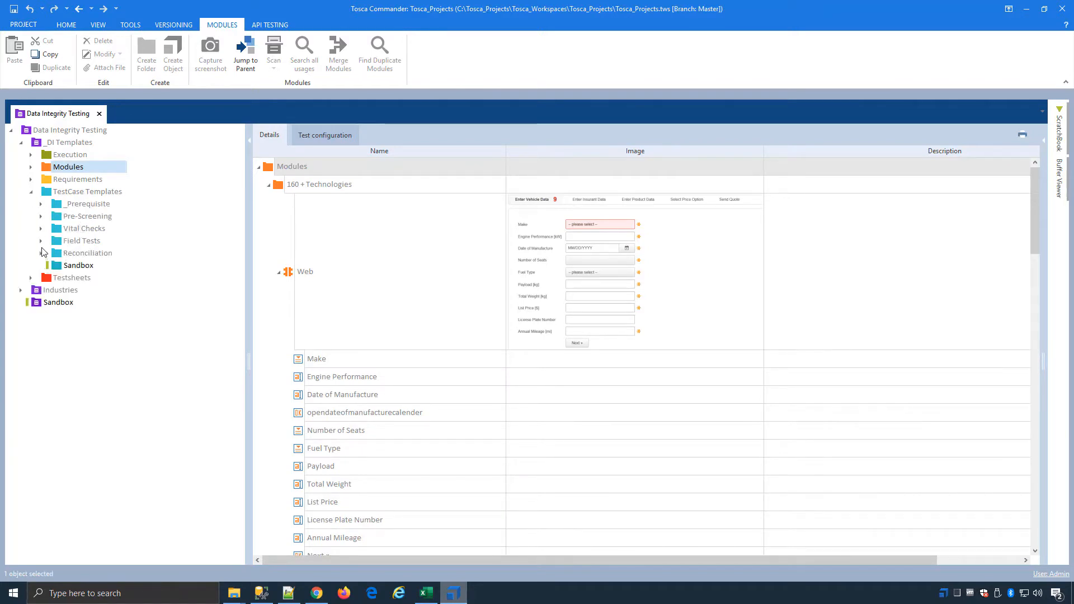
left_click(40, 241)
left_click(124, 303)
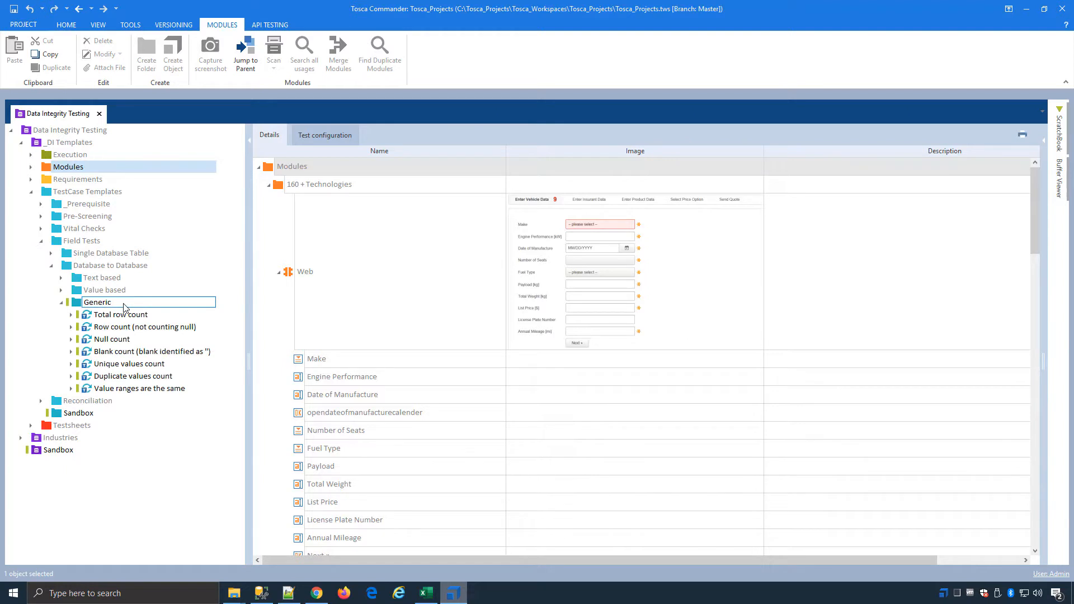
key("Escape")
left_click(62, 290)
left_click(62, 278)
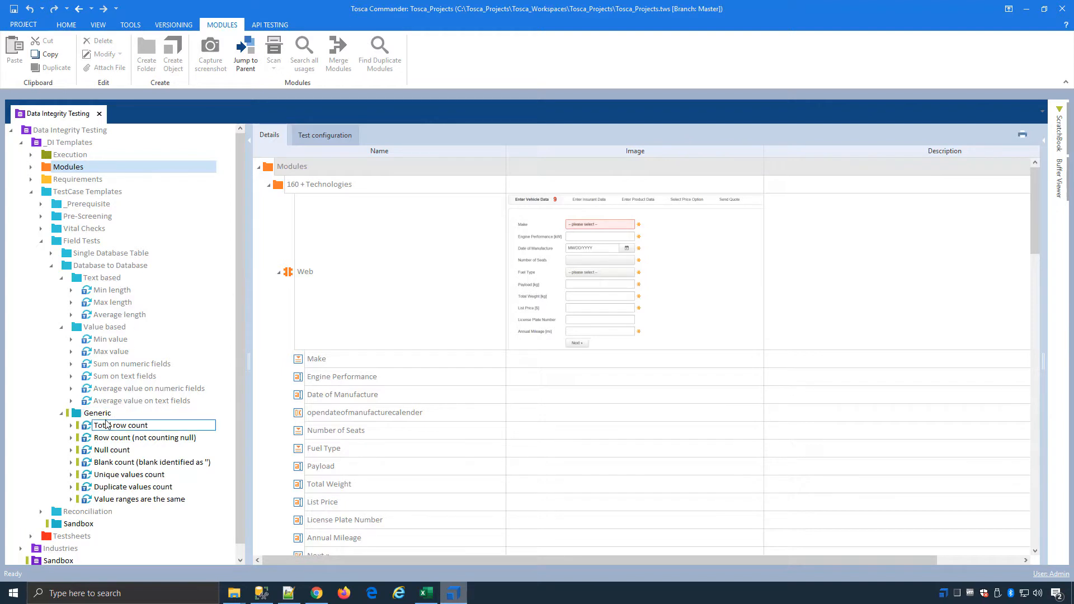
Step: Fully expand the Total row count template and examine the connection and SQL statement of its source row count step
left_click(157, 427)
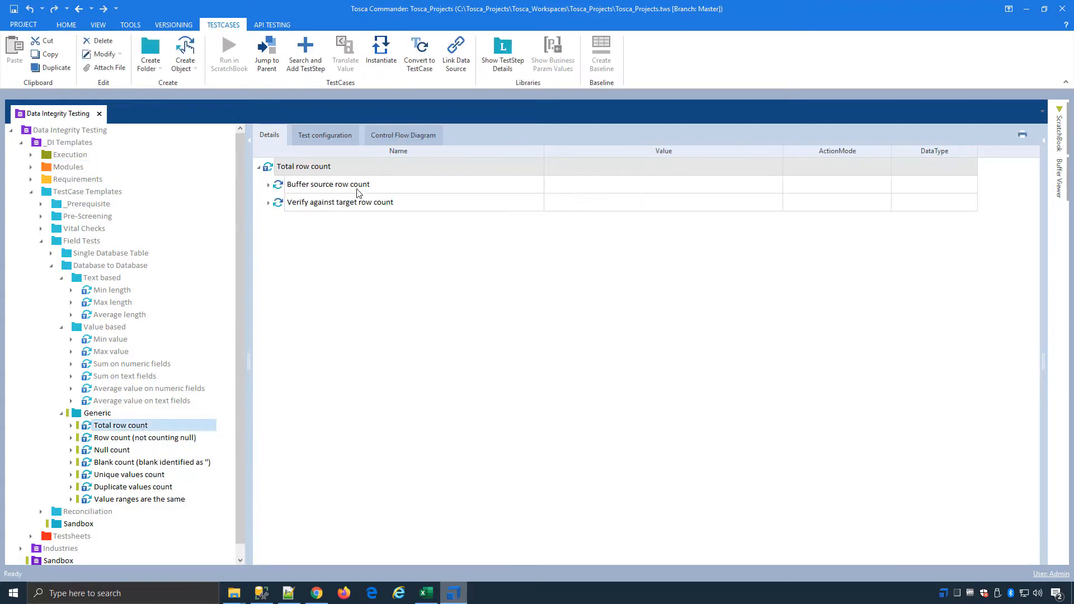
right_click(452, 165)
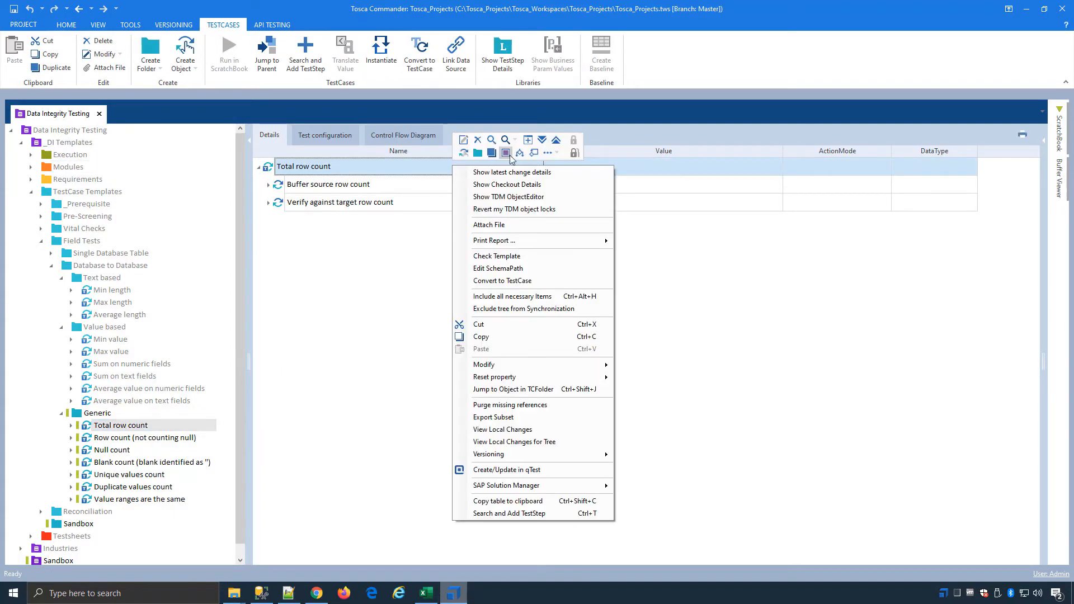
left_click(542, 141)
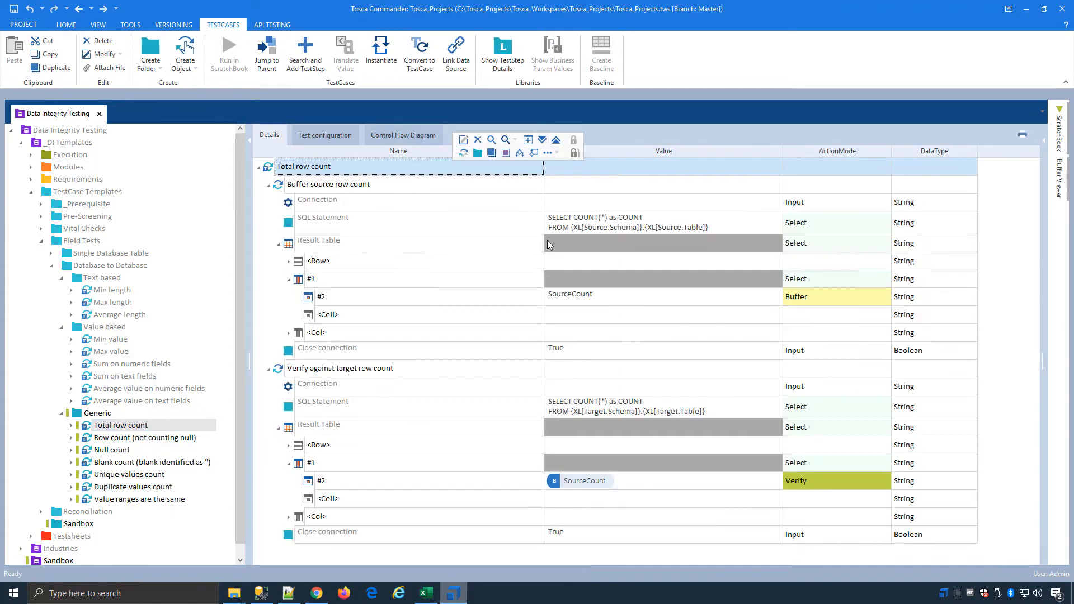
left_click(473, 222)
left_click(374, 205)
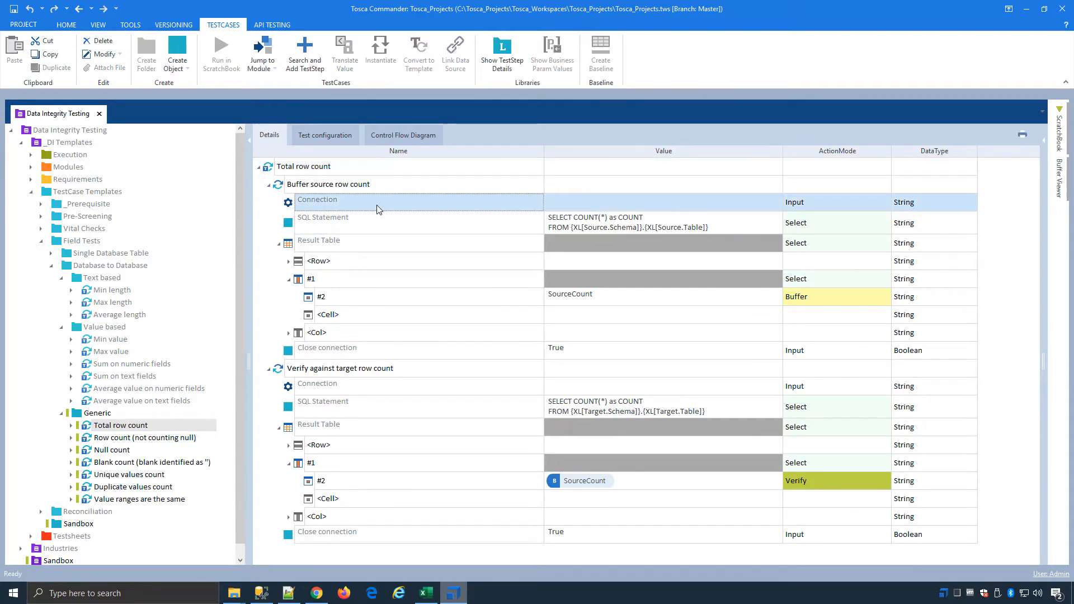
left_click(751, 227)
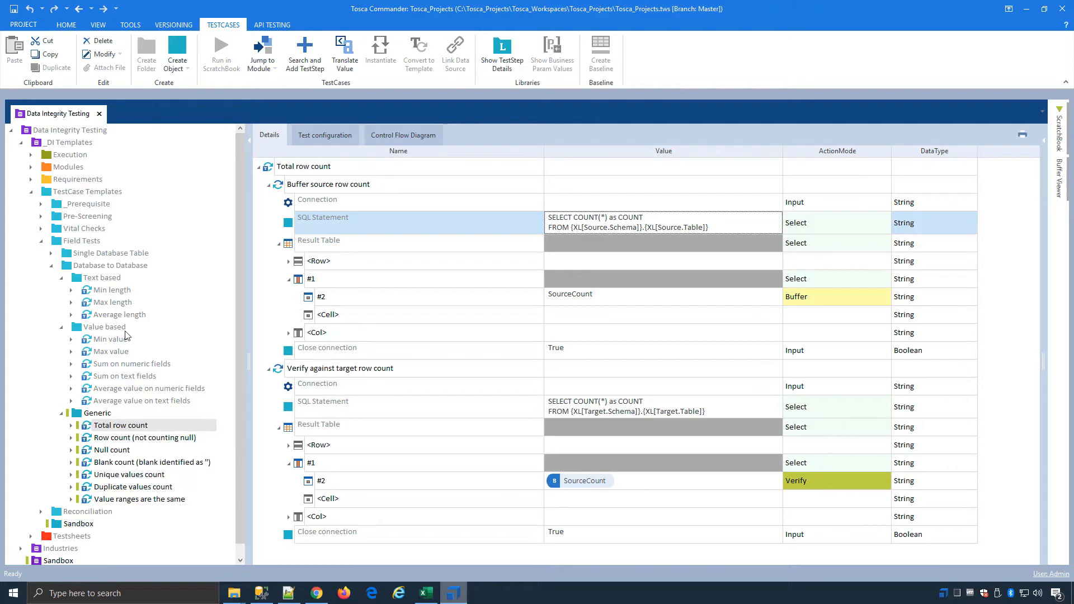
Step: Copy the Total row count template within the Generic folder and name the copy "Demo SQL"
left_click(144, 426)
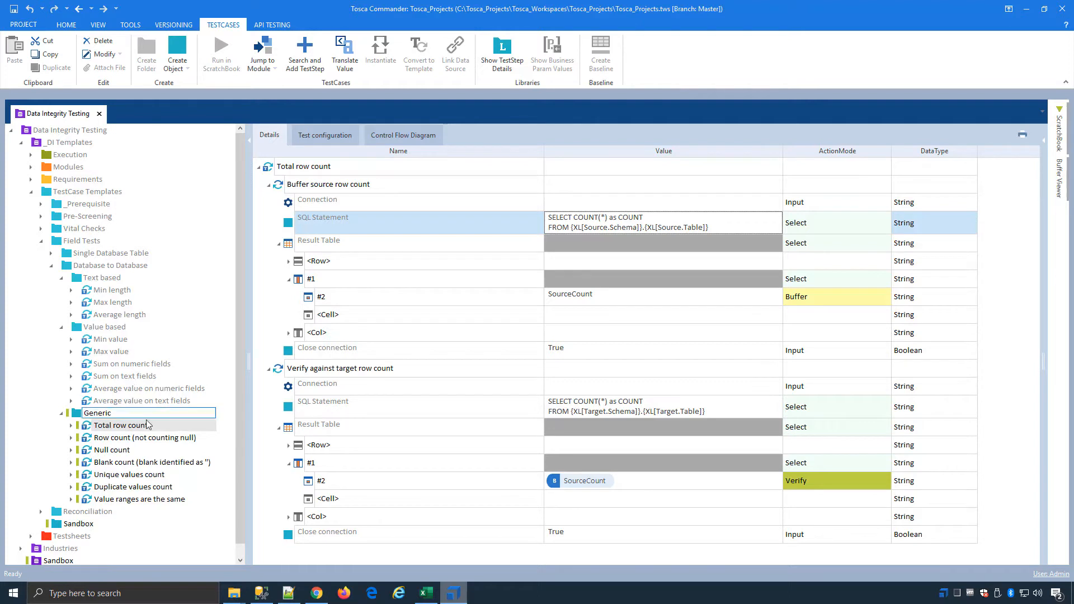
right_click(114, 429)
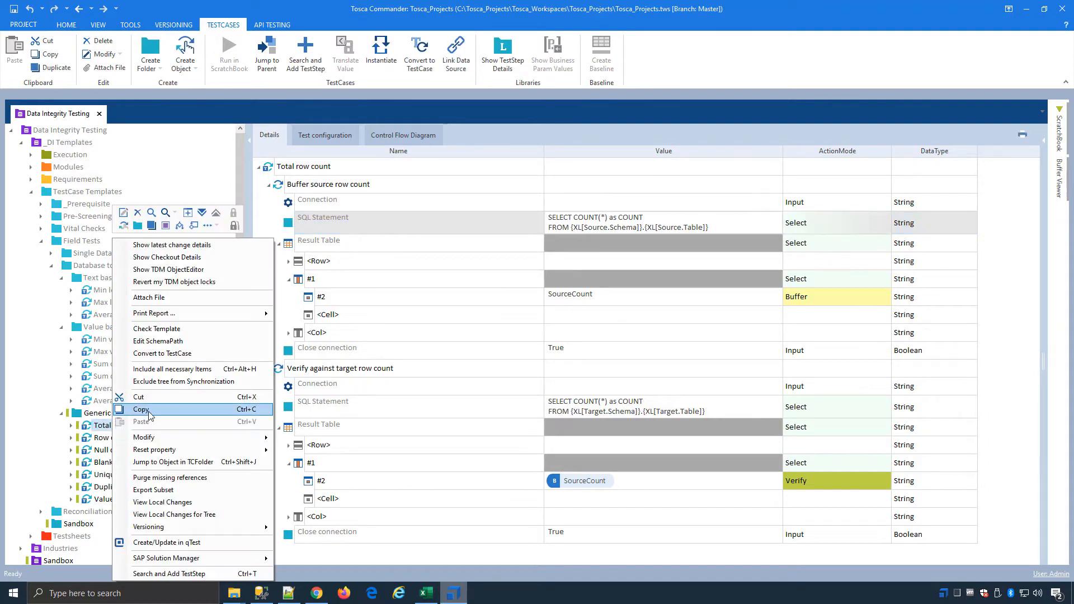
left_click(141, 410)
left_click(97, 414)
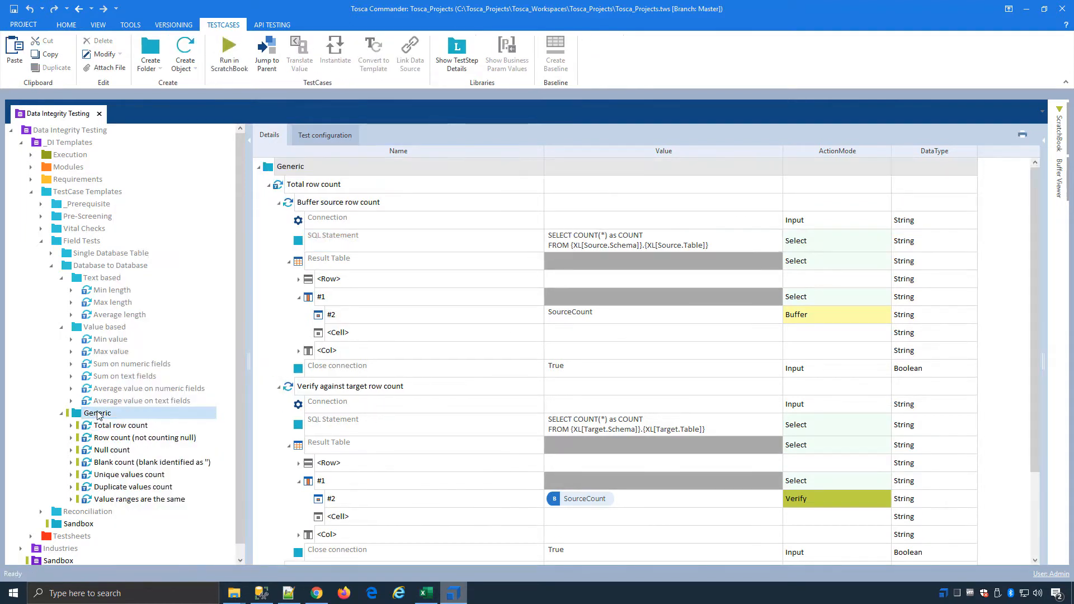
key("ctrl+v")
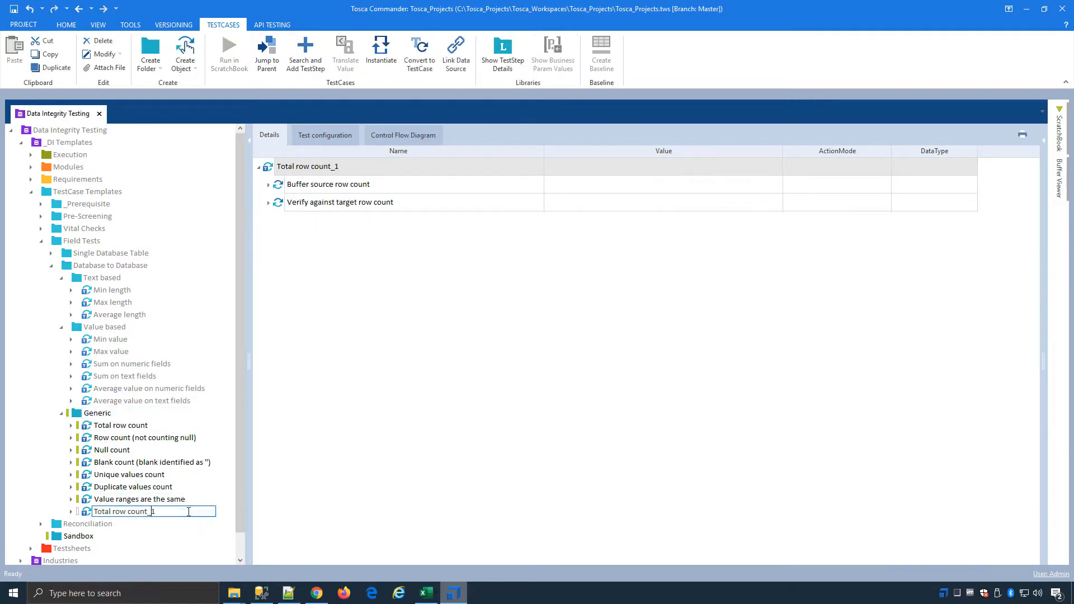
left_click_drag(188, 511, 47, 507)
type("Demo SQL")
key("Return")
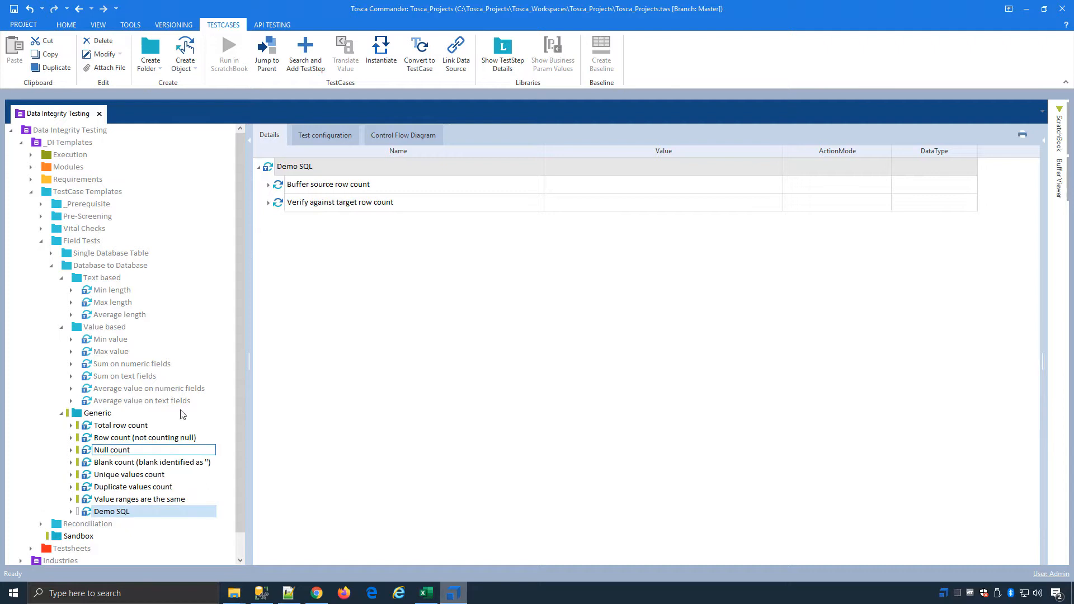
Step: Fully expand the Demo SQL template and append "Where Date = {DATE}" to the SQL statement of its Buffer source row count step
right_click(327, 167)
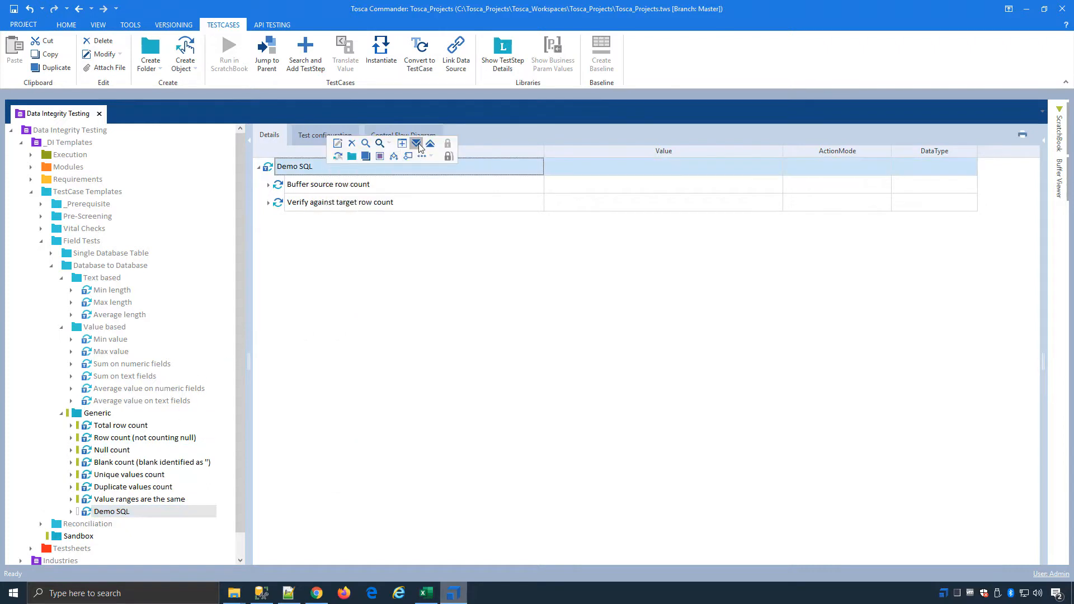
left_click(419, 145)
left_click(731, 228)
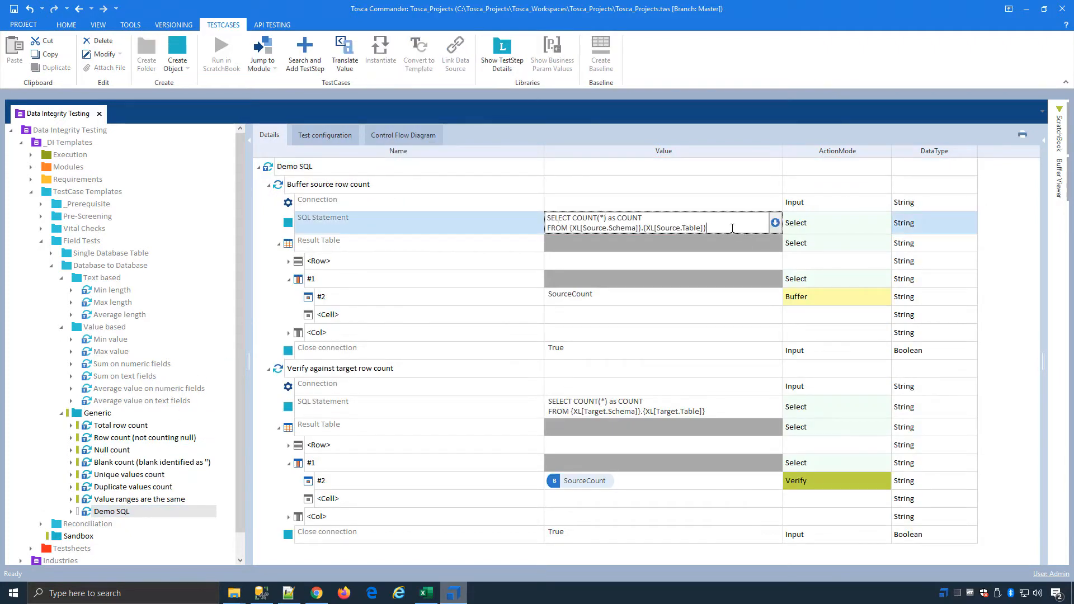
type("Where Date = {DA")
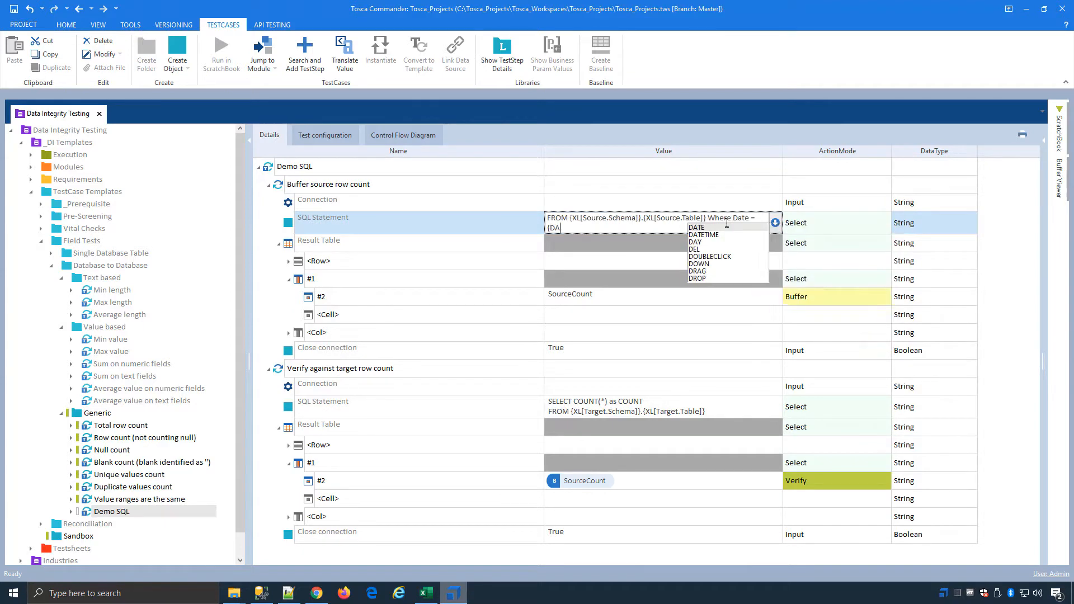
type("TE}")
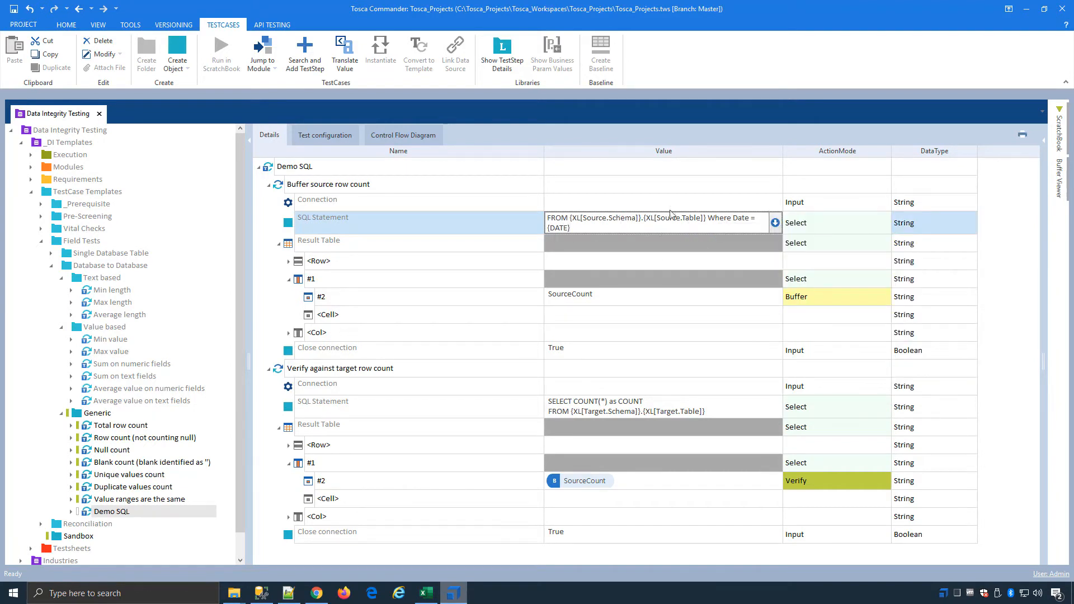
left_click(503, 227)
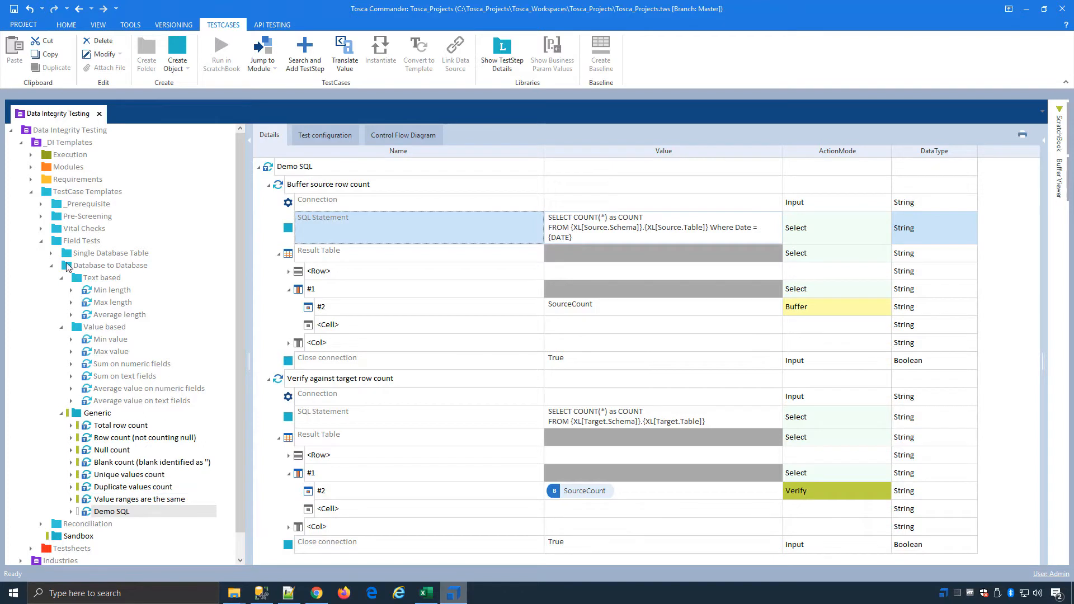
Step: Collapse the Field Tests folder, look inside Testsheets, collapse the TestCase Templates and Testsheets folders, and select the top-level Sandbox folder
left_click(42, 241)
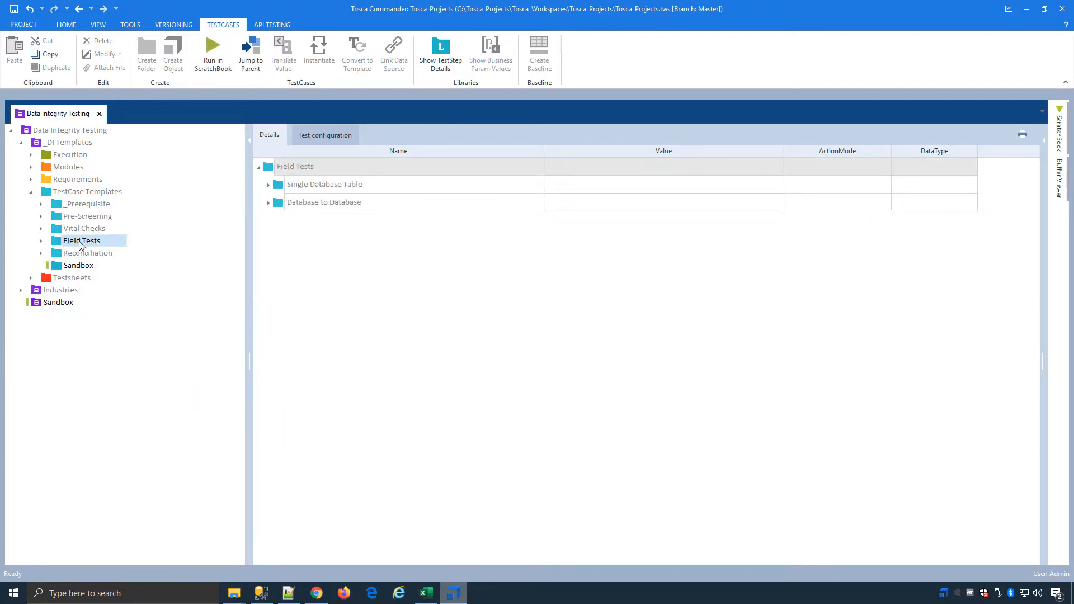
left_click(32, 278)
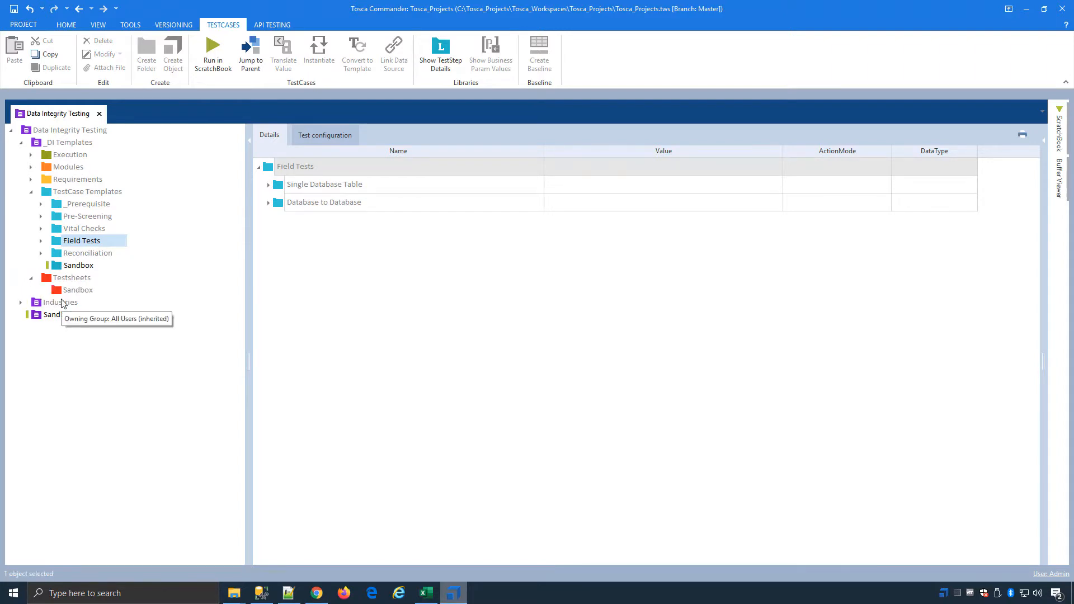
left_click(32, 193)
left_click(32, 205)
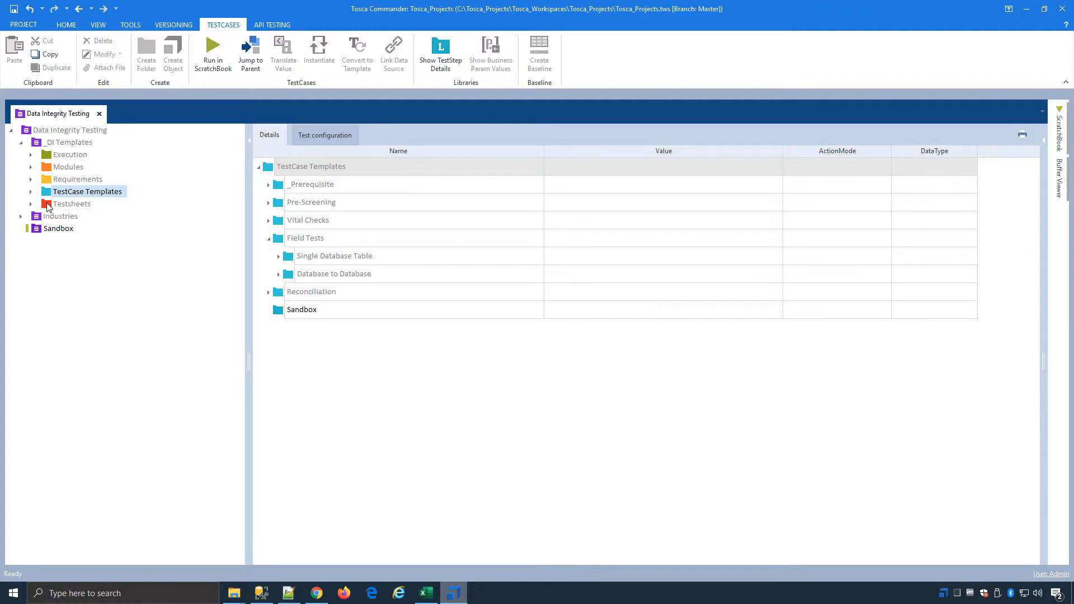
left_click(61, 230)
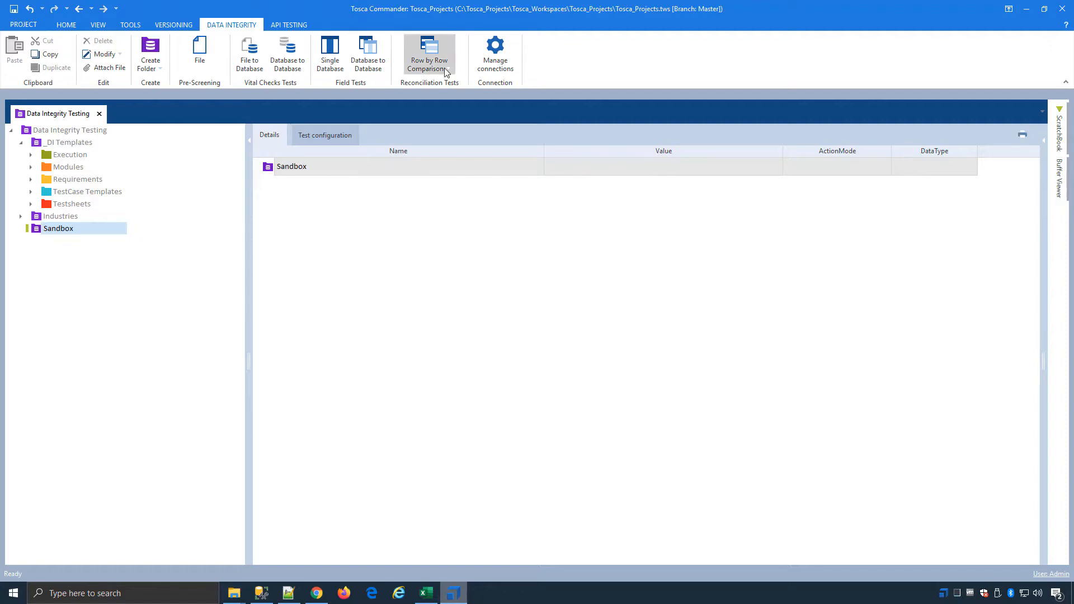
Step: Switch to the Customer Landscape workbook in Excel and copy the Sample 1 landscape and test names in cells B3:C12
left_click(1028, 8)
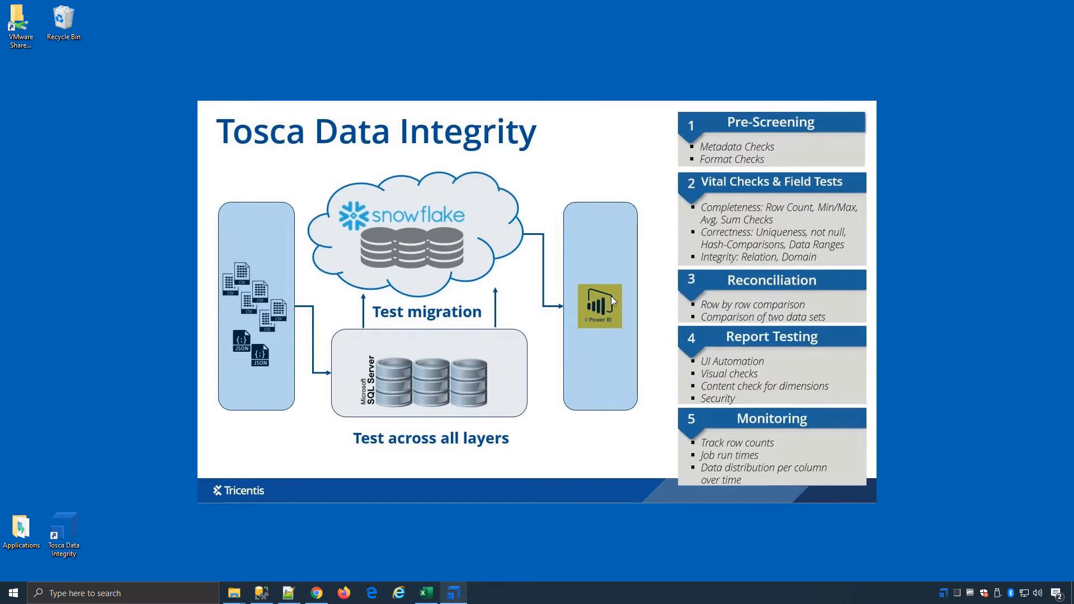
left_click(432, 589)
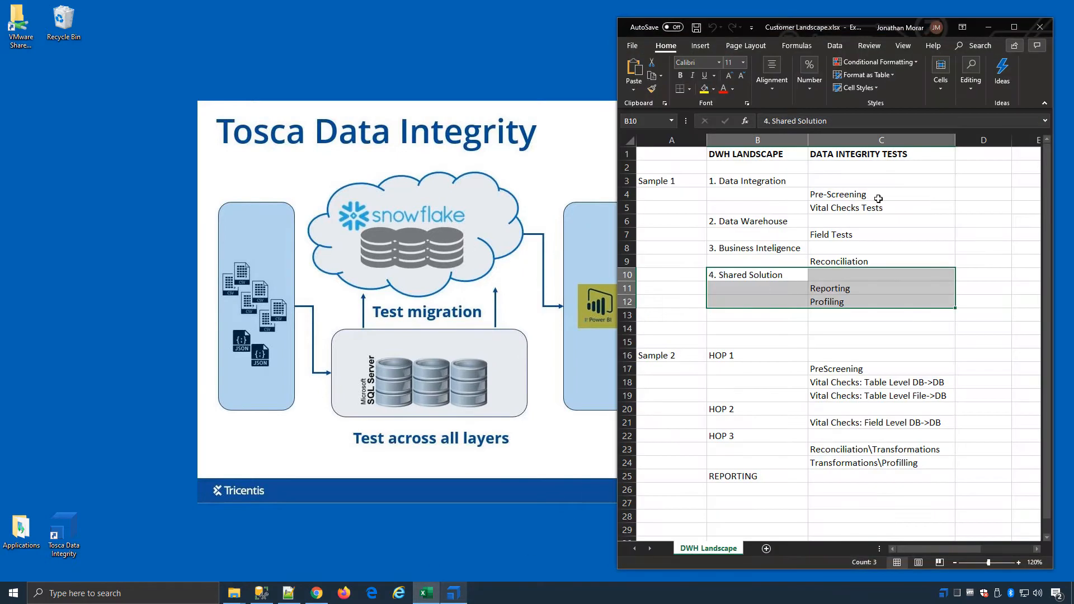
left_click_drag(747, 179, 828, 302)
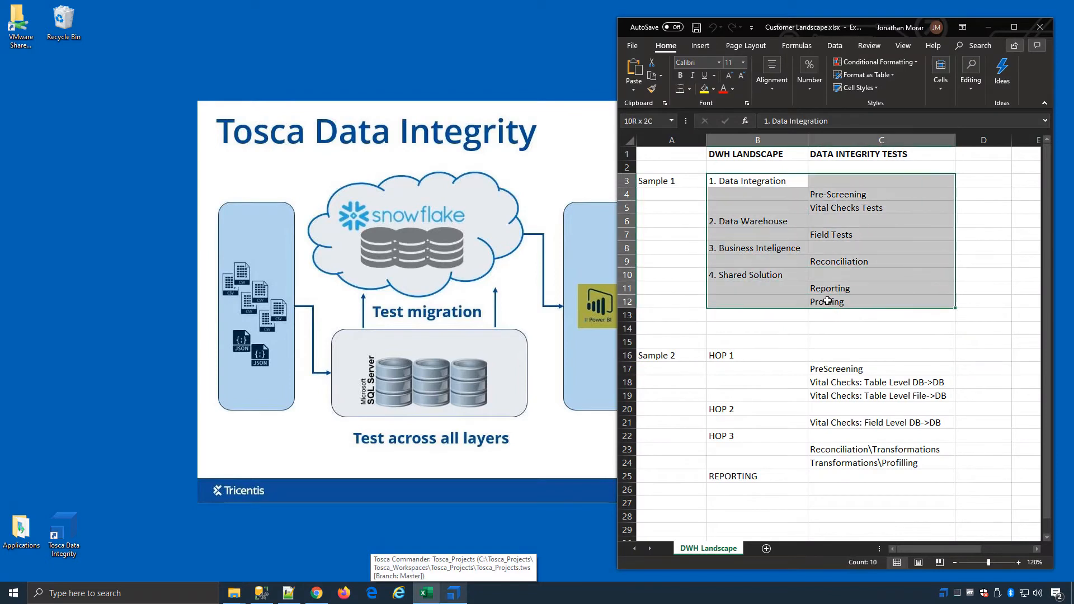
right_click(873, 233)
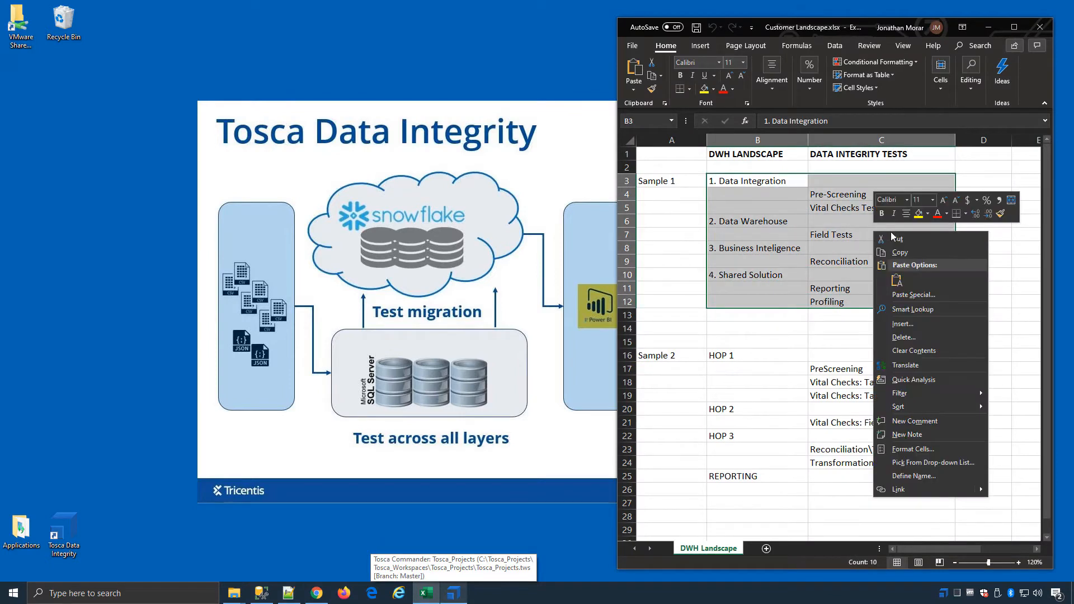
left_click(900, 253)
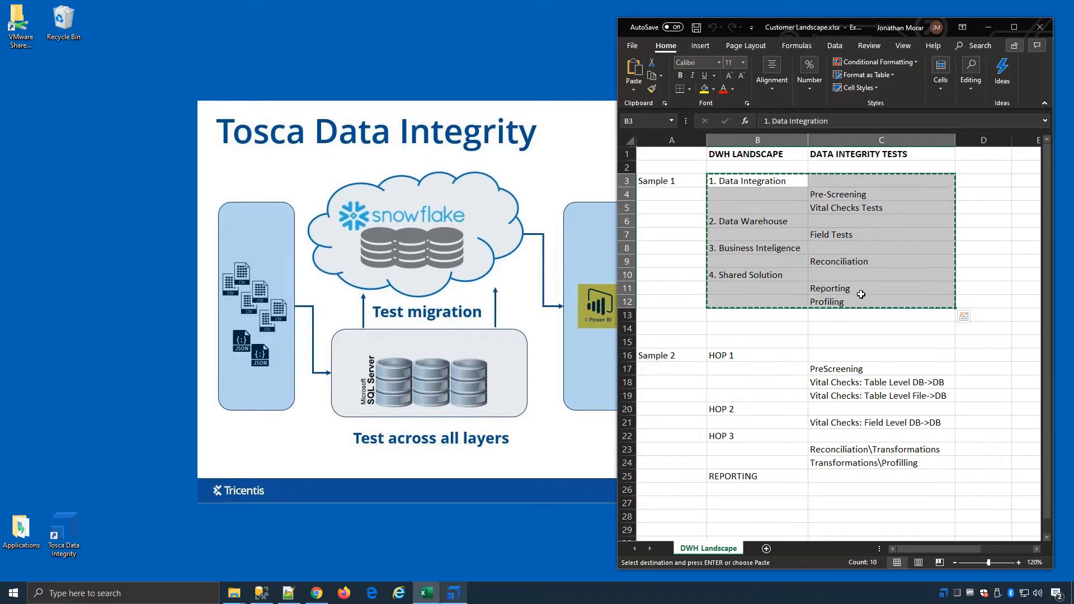
left_click(989, 28)
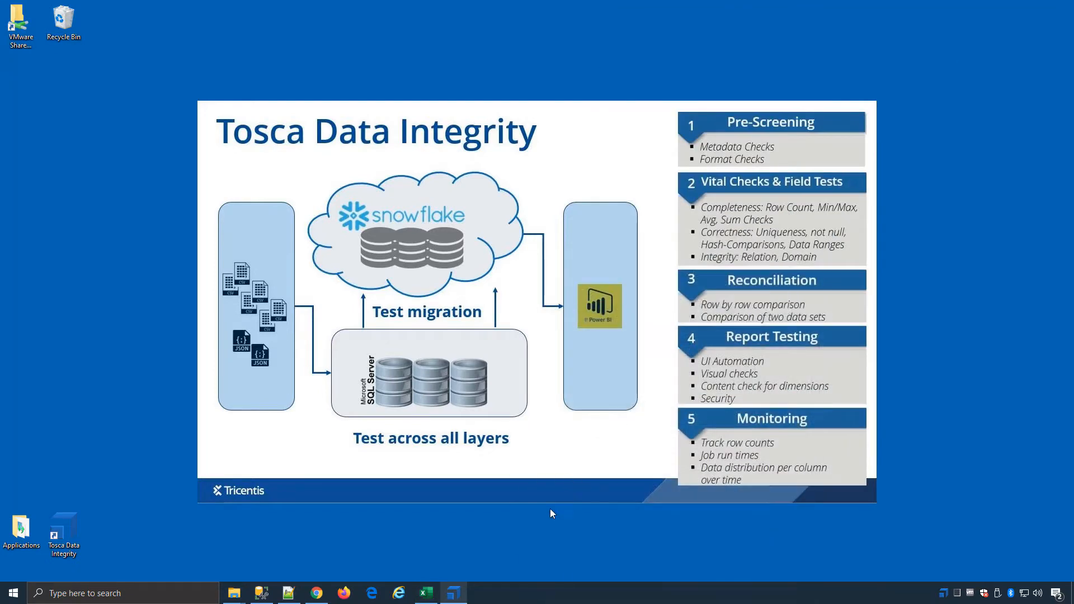
Step: Switch back to Tosca Commander, create the folder structure in Sandbox from the copied cells, and expand its four numbered folders
left_click(448, 597)
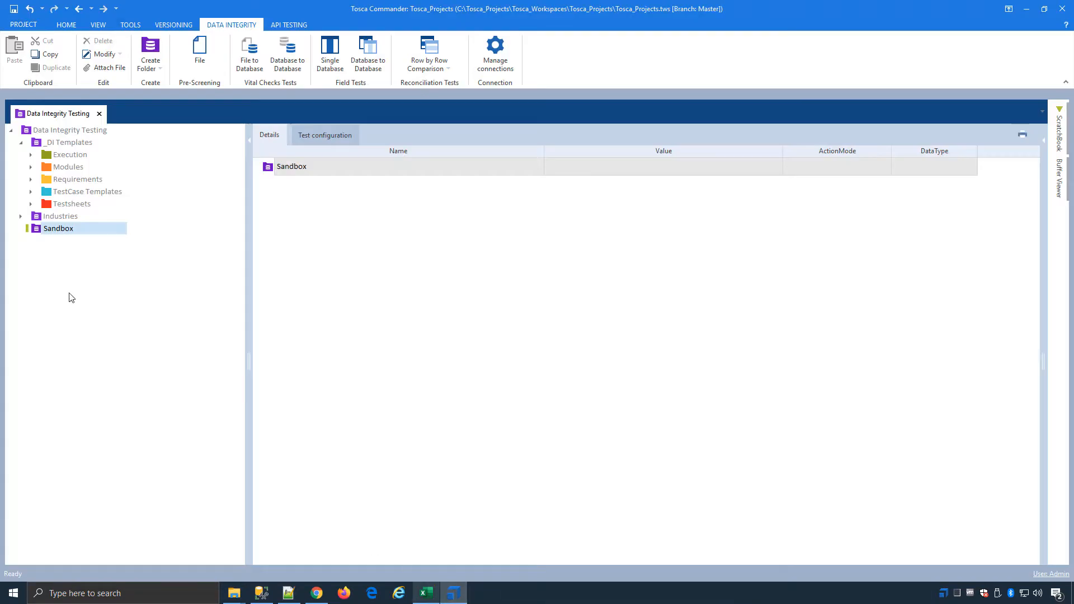
right_click(78, 224)
key("Escape")
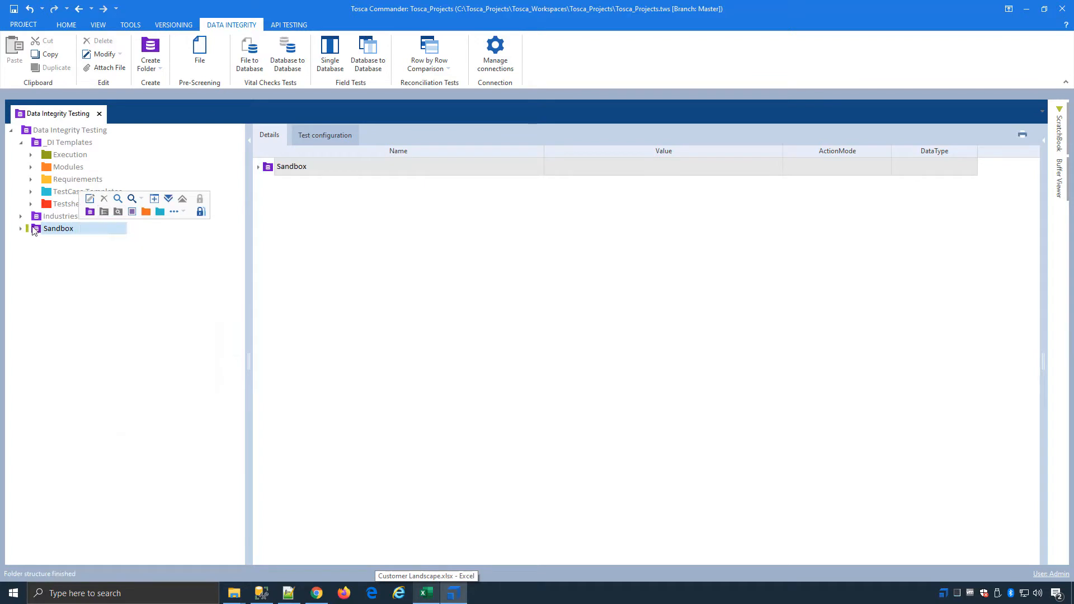
left_click(22, 229)
left_click(31, 241)
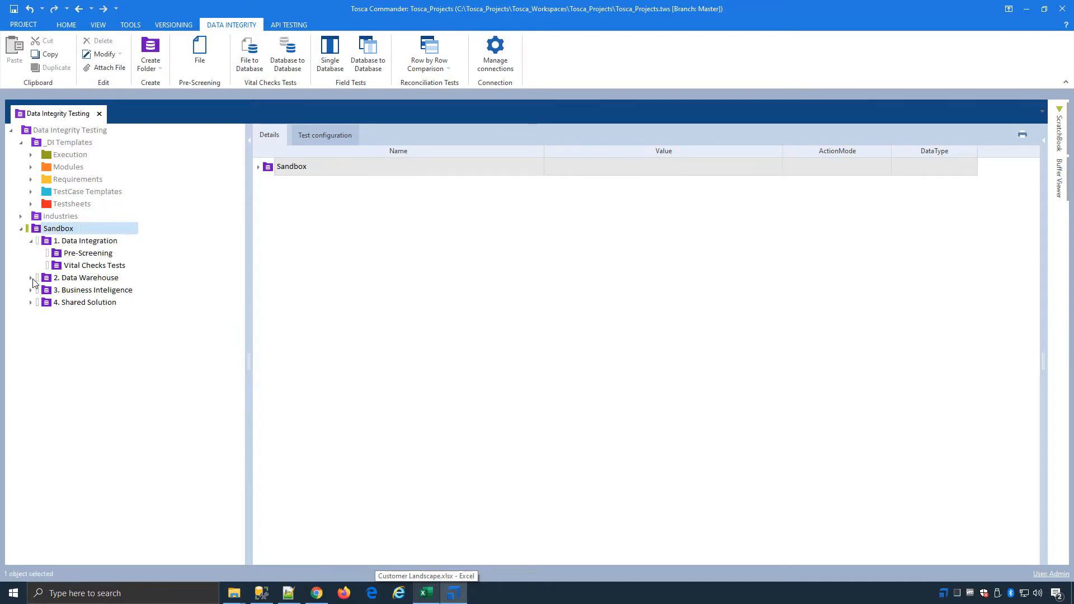
left_click(30, 277)
left_click(30, 302)
left_click(31, 326)
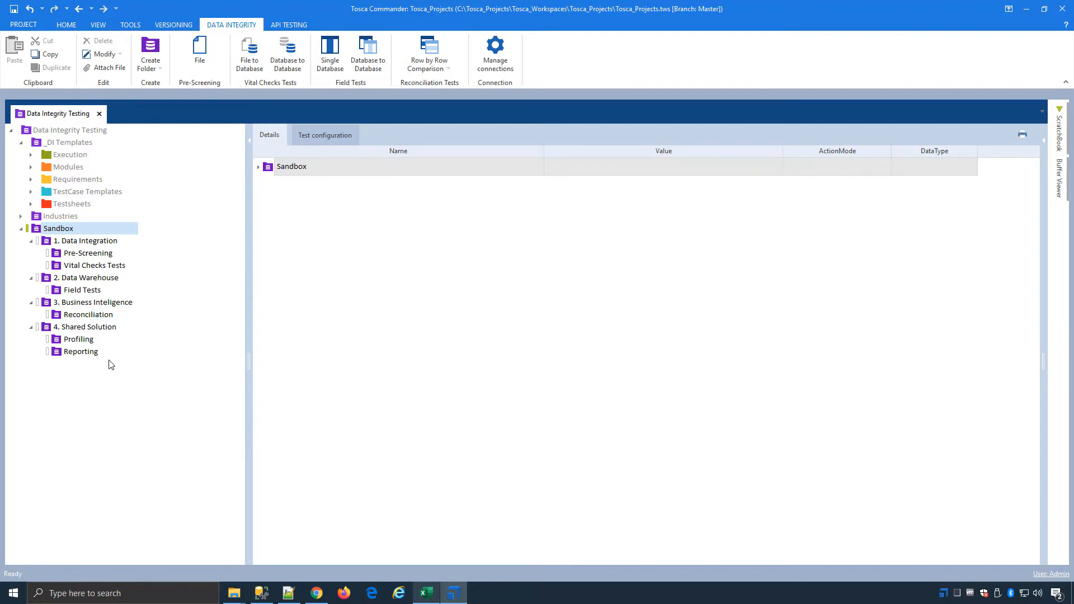
Step: Start a file pre-screening in the Pre-Screening folder and load "Complications and Deaths - Hospital.csv" from Hospital_Revised_Flatfiles as the source file
left_click(94, 254)
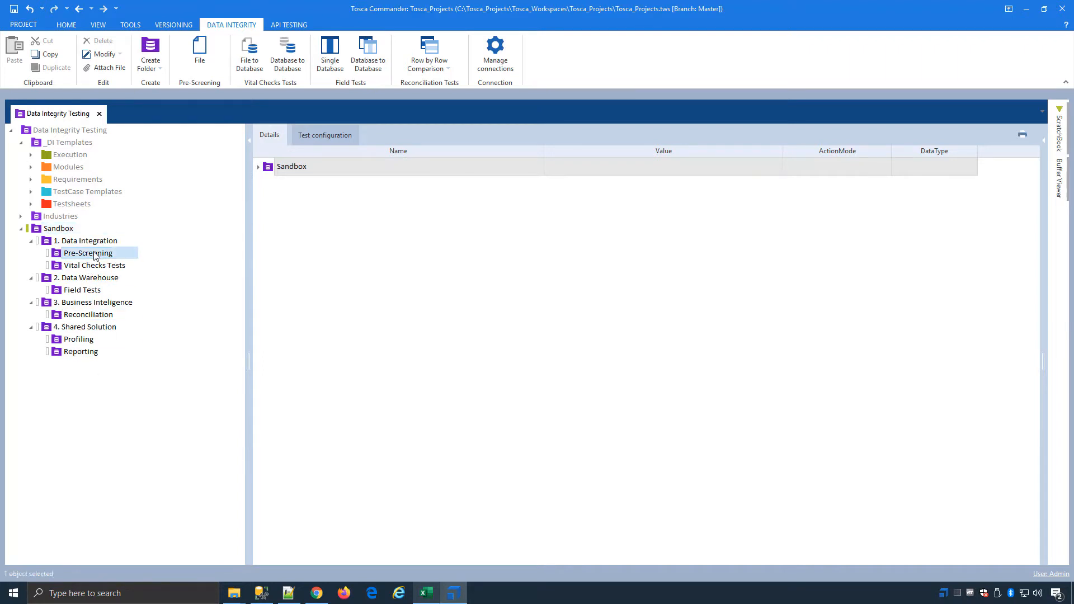
left_click(200, 52)
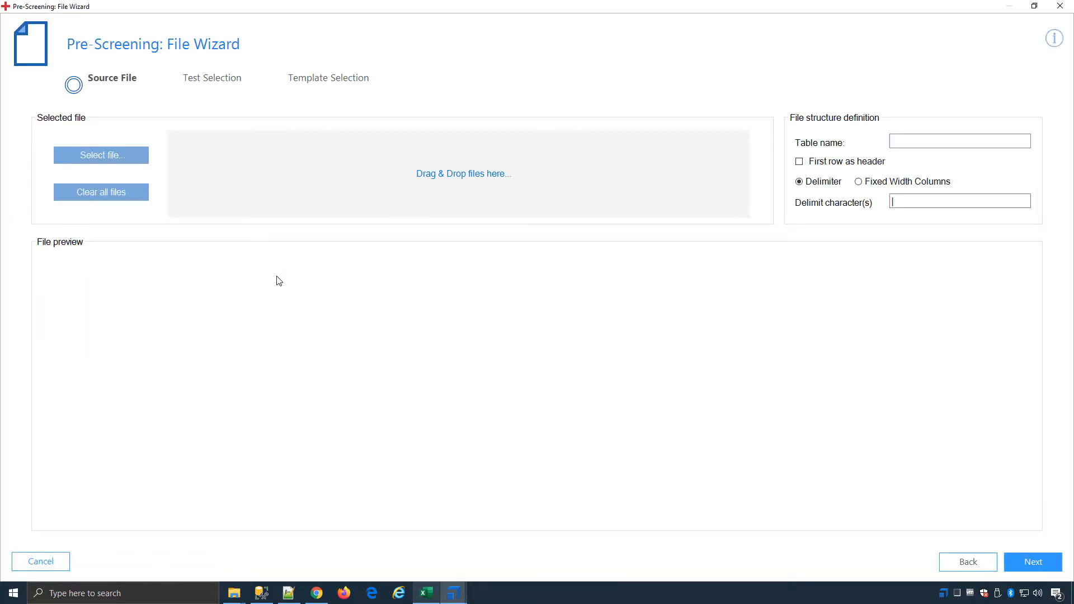
left_click(124, 157)
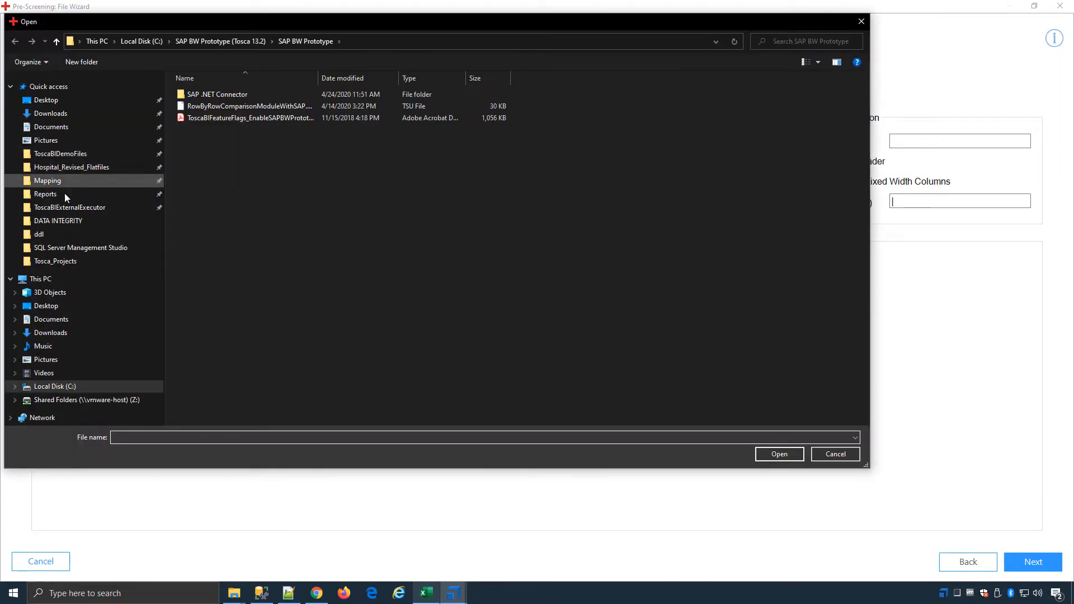
left_click(64, 166)
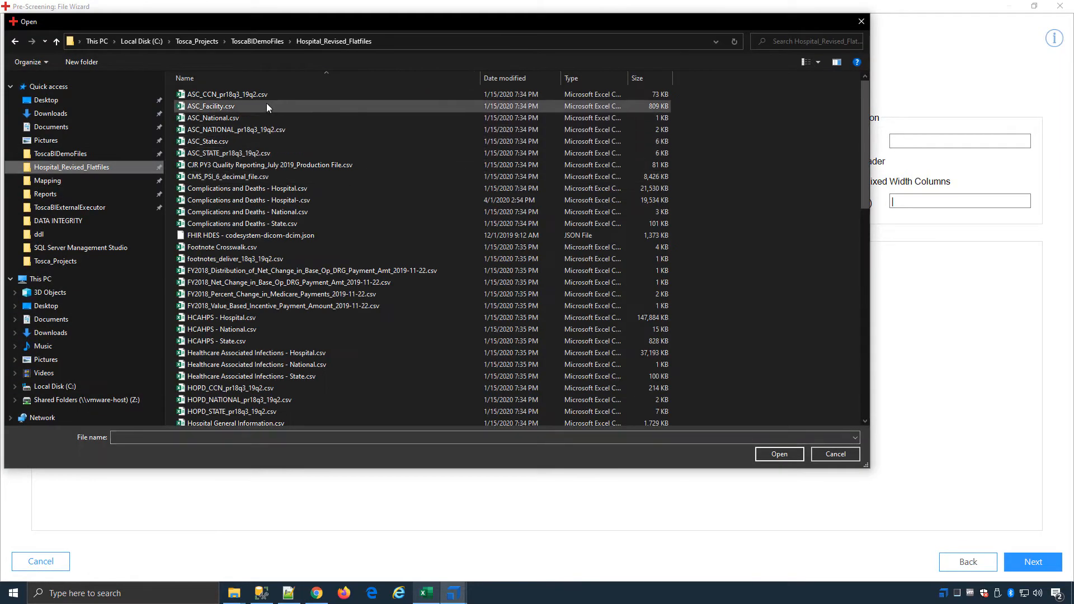
left_click(213, 190)
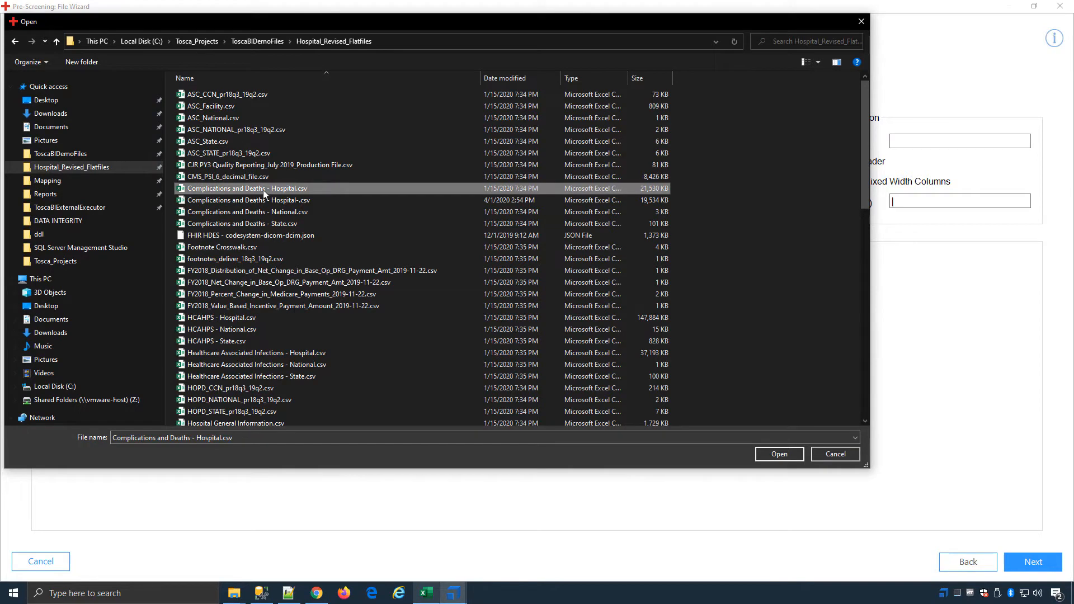
double_click(325, 186)
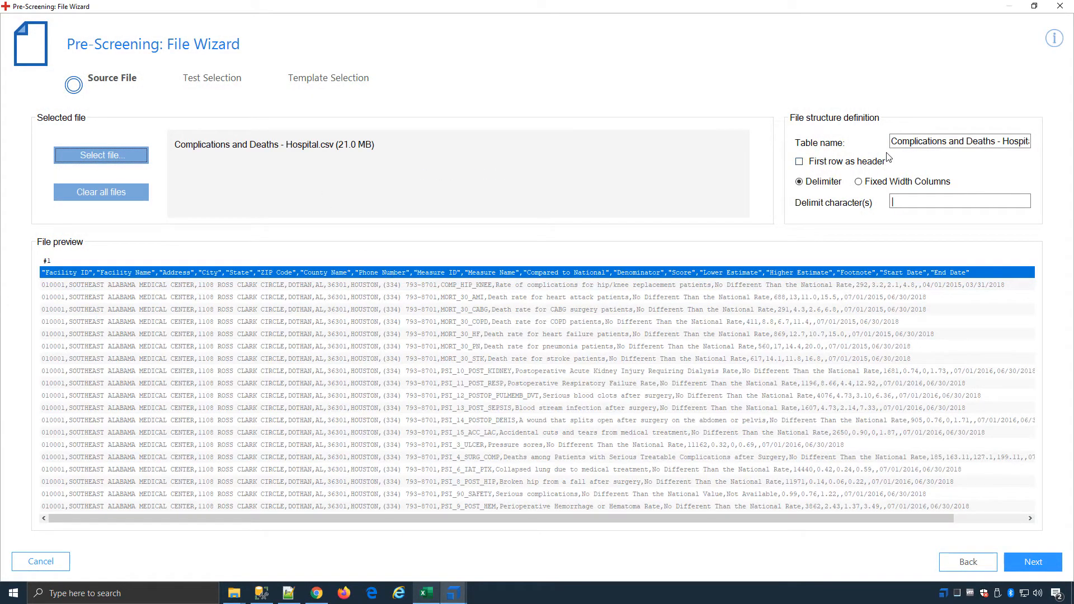
Step: Define the file's first row as header with a comma as delimiter, and proceed to the test selection
left_click(828, 167)
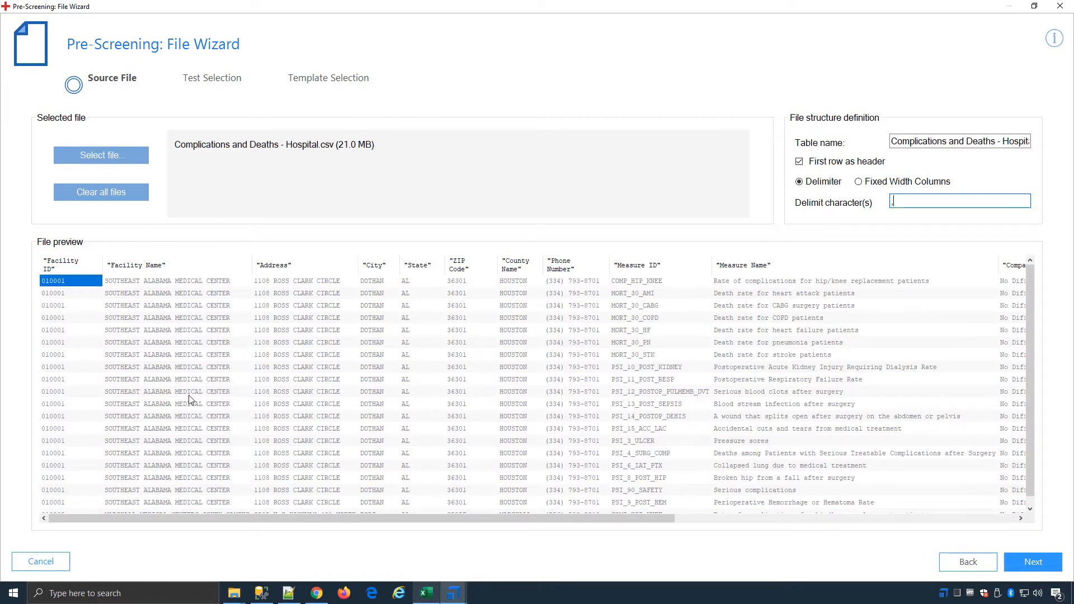
left_click(1034, 561)
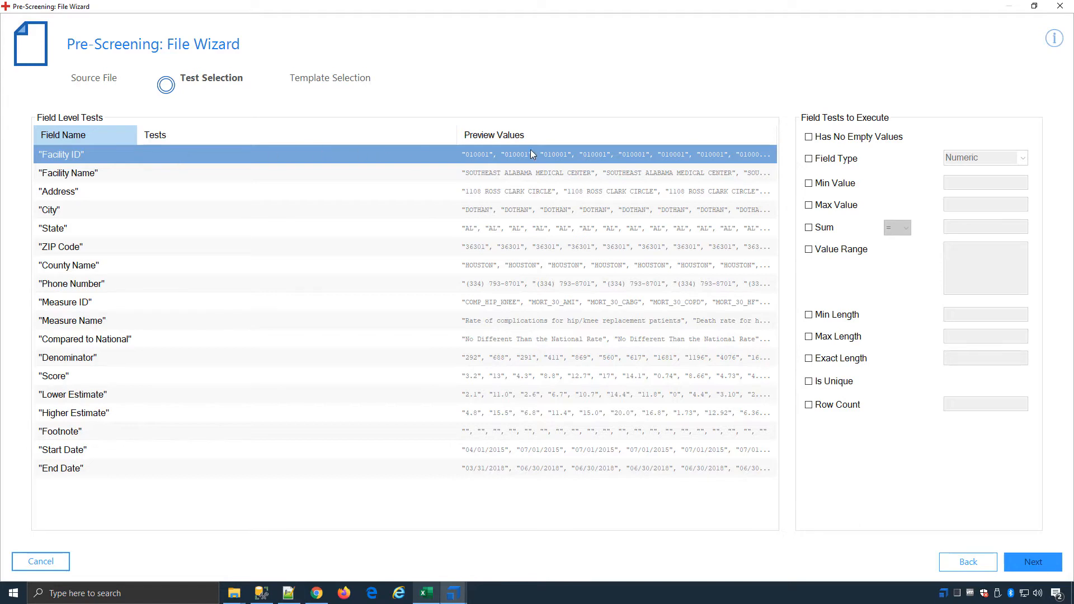
Step: Assign Facility ID the tests for no empty values, Numeric field type, minimum value 010001 and maximum value 050005
left_click(854, 139)
left_click(827, 161)
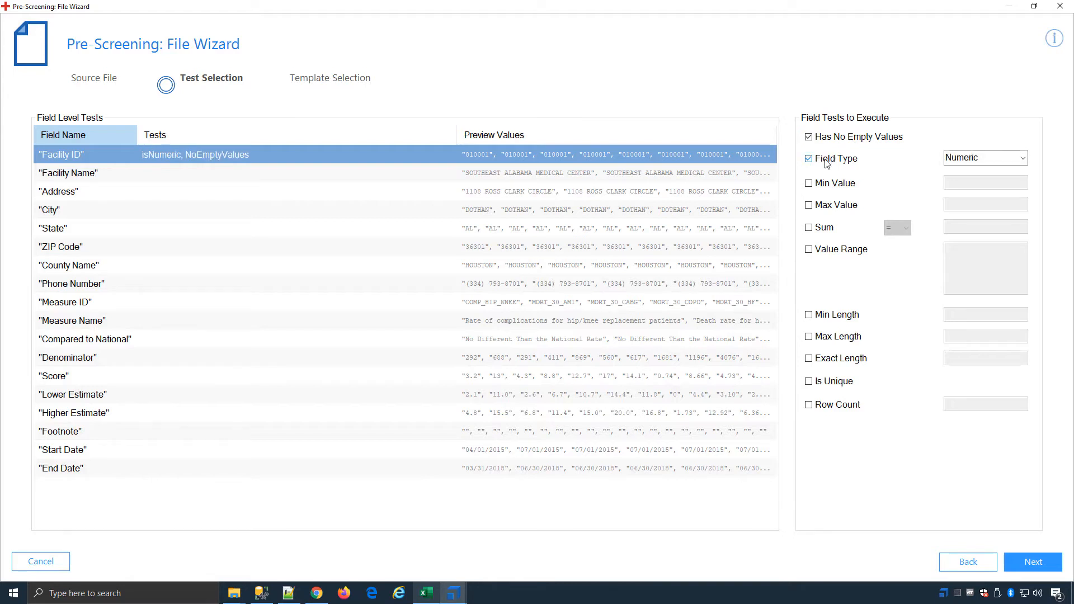
left_click(834, 185)
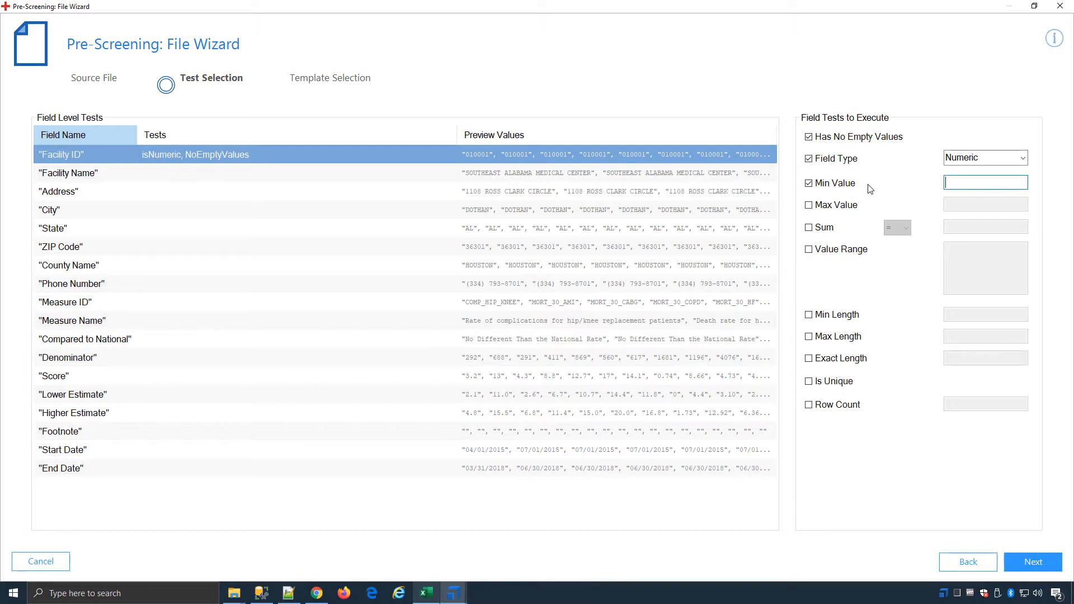
type("010001")
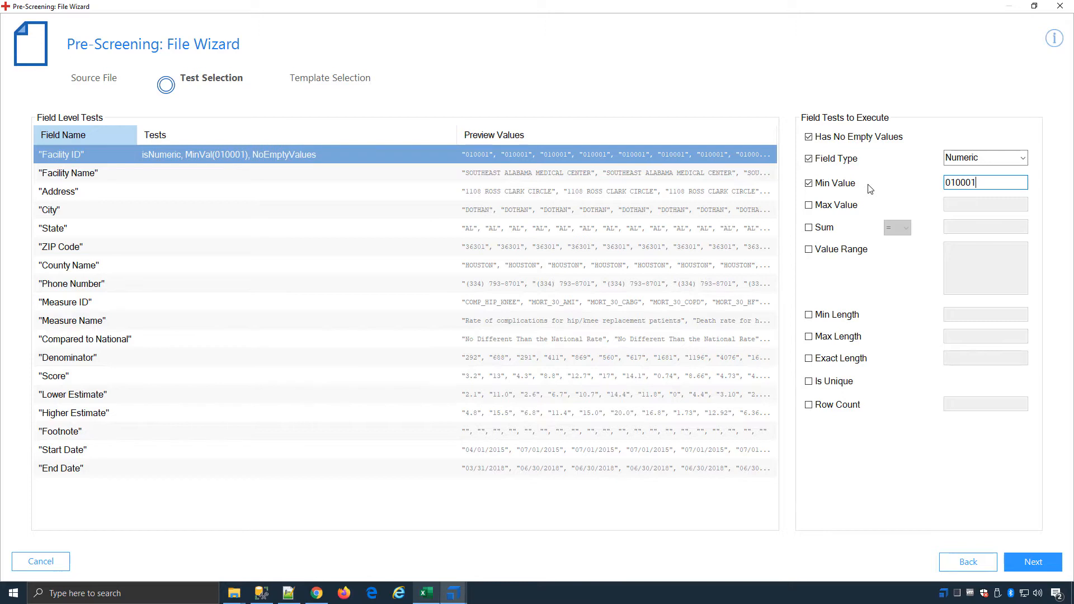
left_click(847, 205)
left_click(995, 201)
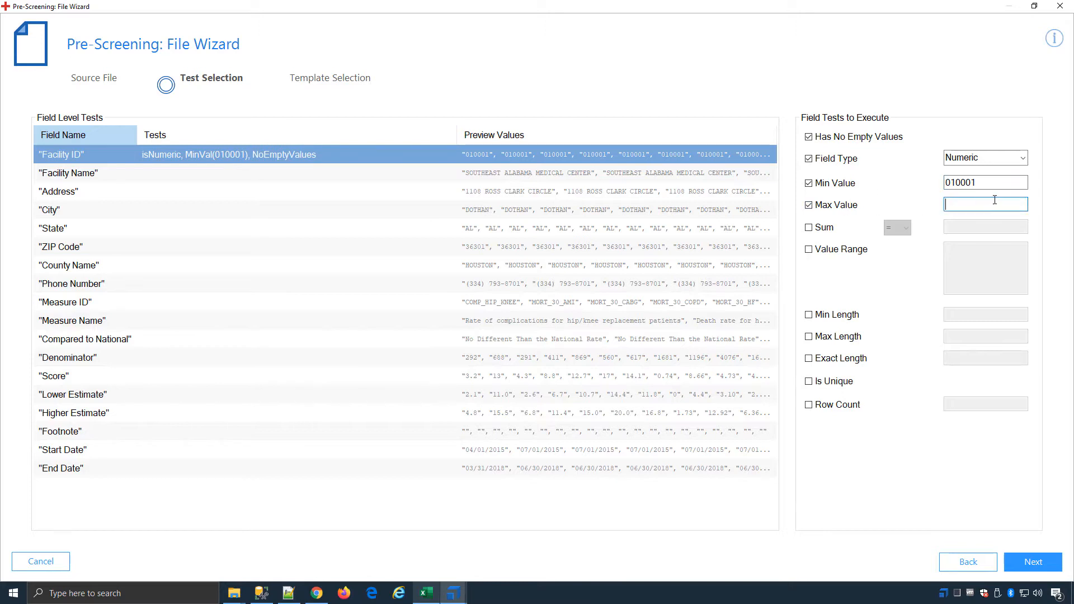
type("0500050")
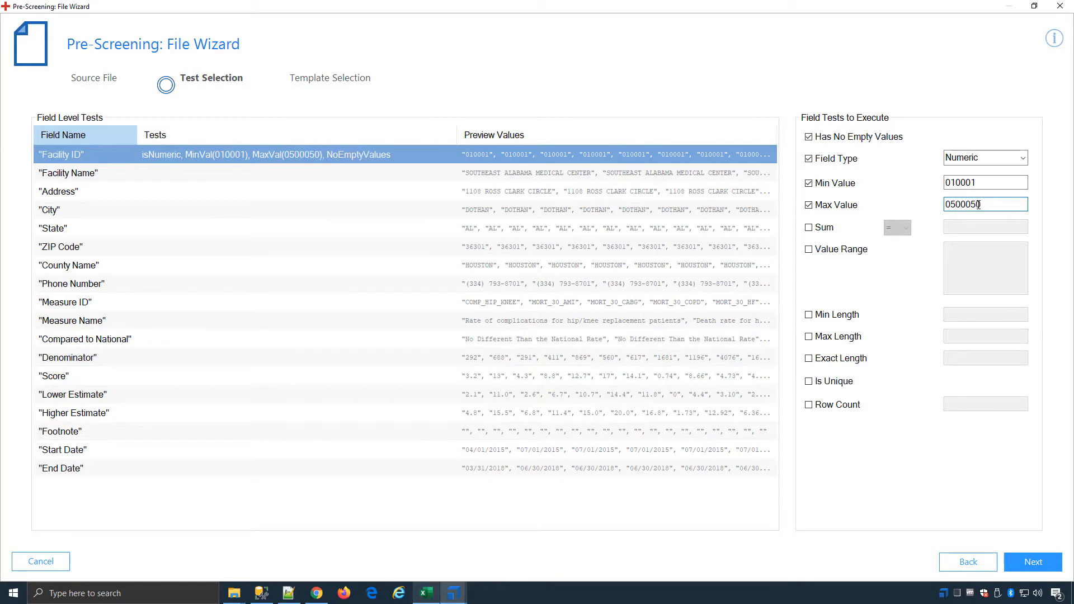
key("BackSpace")
Step: Add the Has No Empty Values test to the Facility Name field
left_click(238, 173)
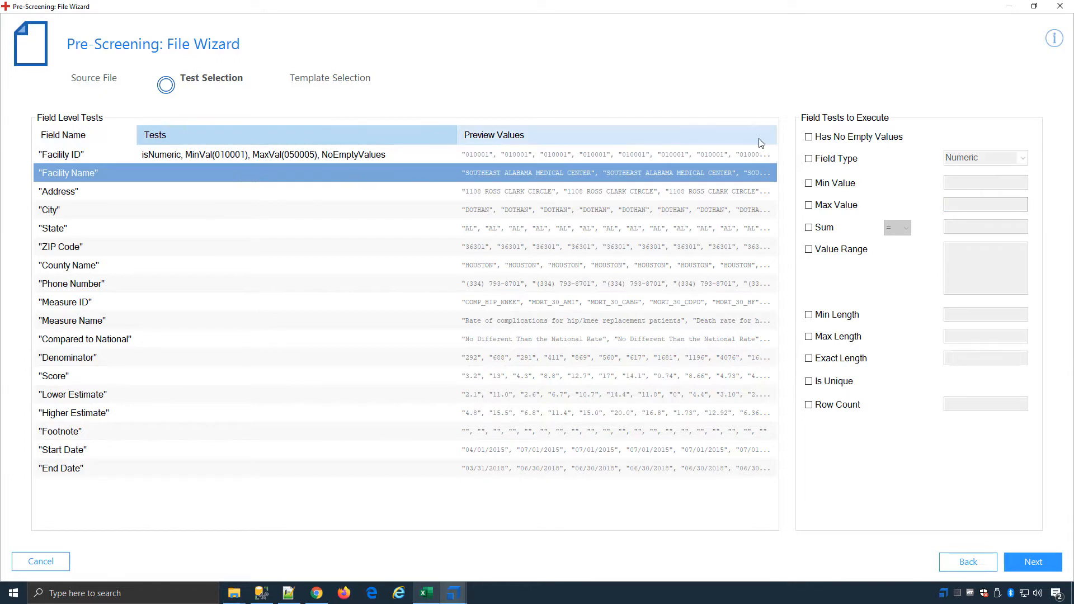
left_click(829, 137)
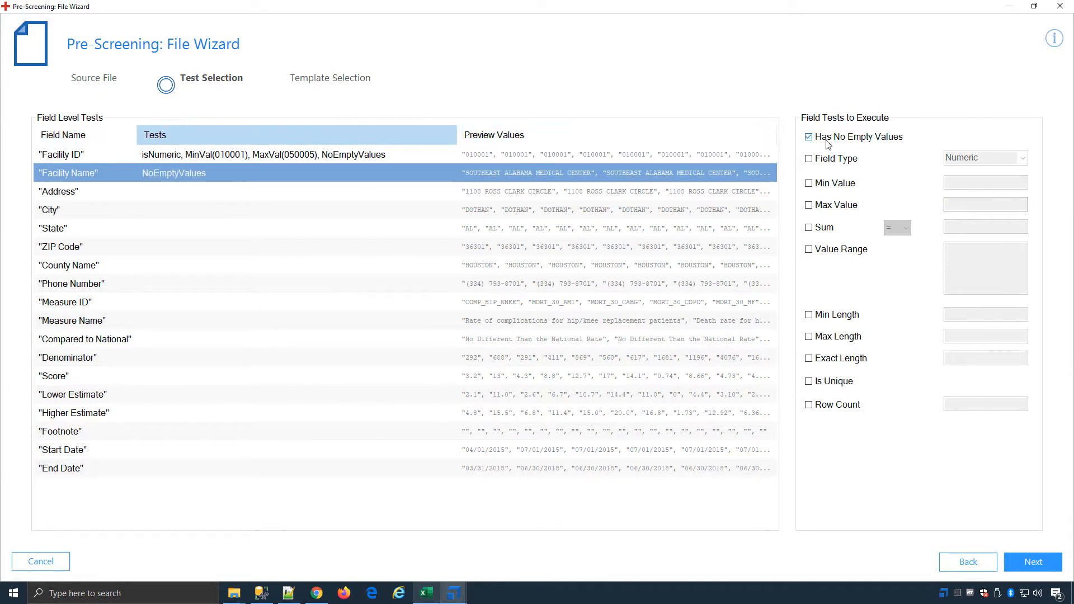
Step: Add the Has No Empty Values test to the State field and enable its Value Range test
left_click(197, 235)
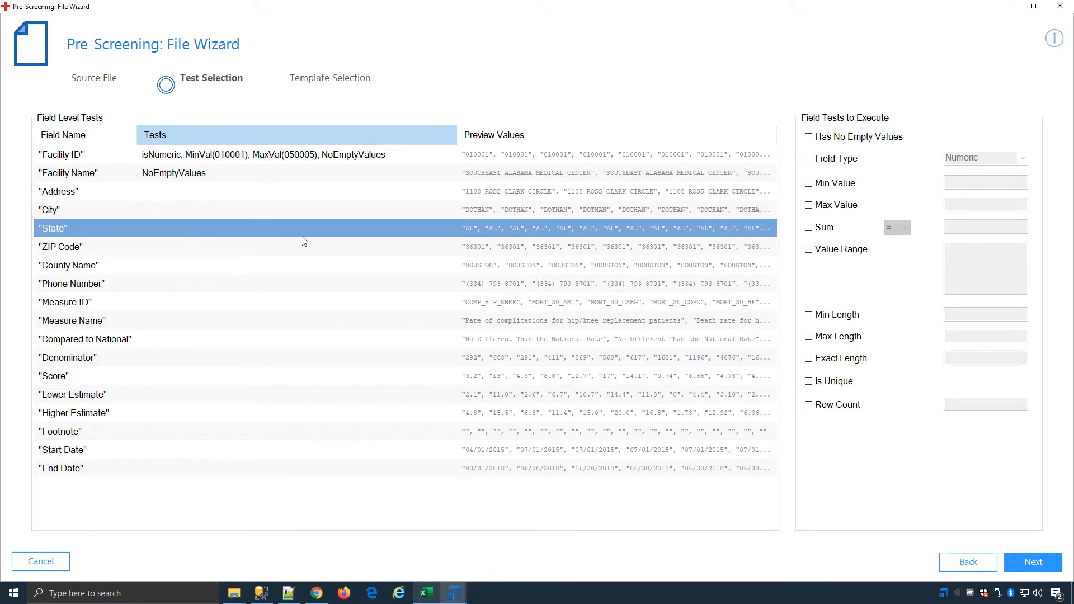
left_click(832, 138)
left_click(826, 250)
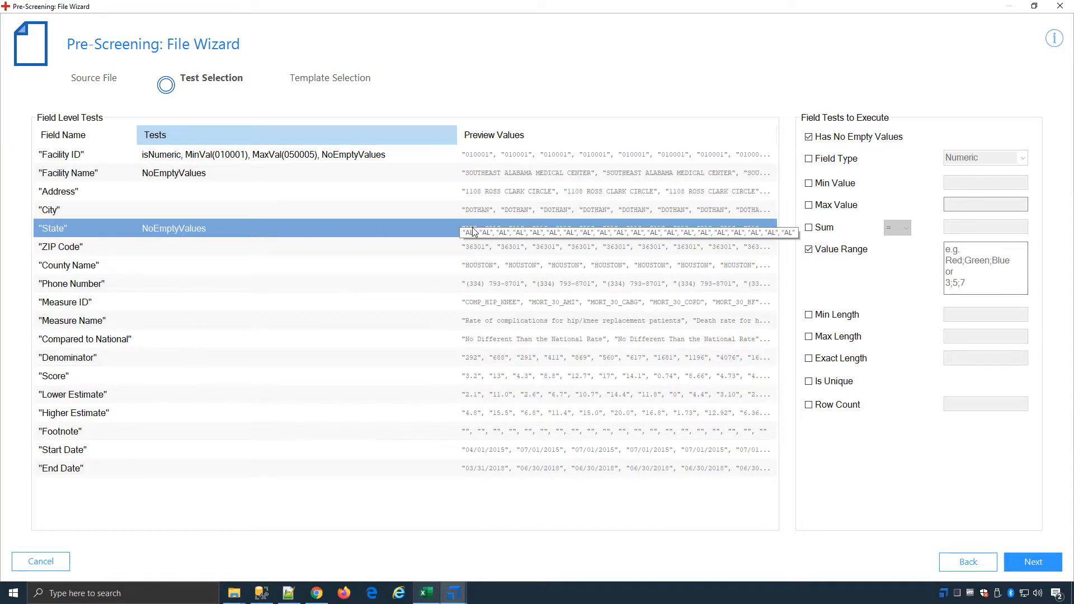
Step: Copy the state abbreviations AK through WY from the States Value Range file in Notepad++ and paste them as the State field's value range
left_click(289, 593)
left_click_drag(534, 125, 35, 112)
right_click(71, 115)
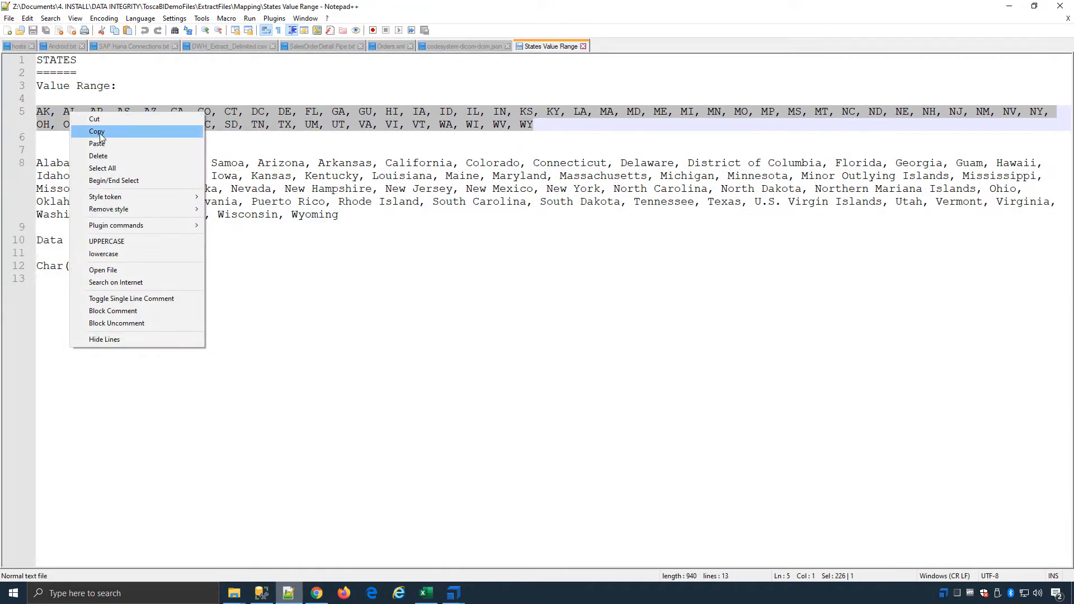
left_click(90, 133)
left_click(1011, 7)
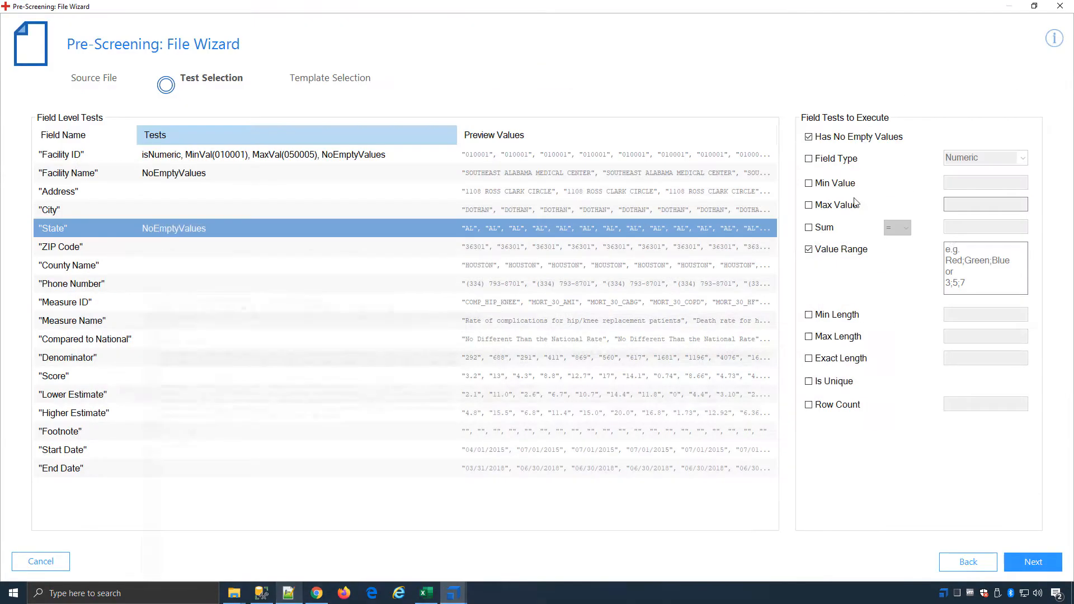
right_click(985, 252)
left_click(974, 305)
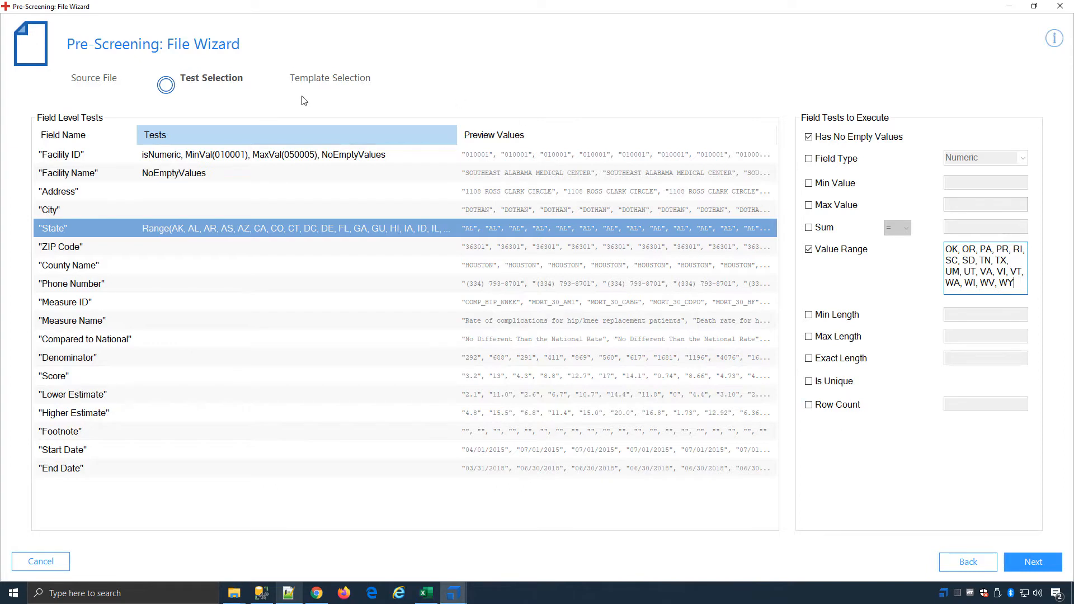
Step: Assign ZIP Code the no empty values and Numeric field type tests, and Measure Name the no empty values test
left_click(177, 246)
left_click(811, 138)
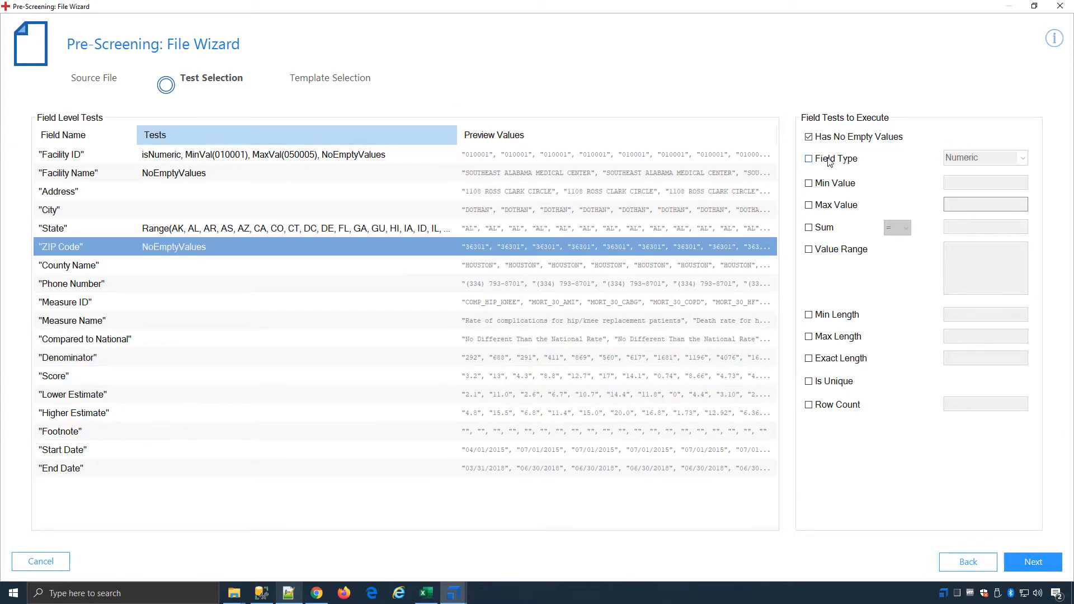
left_click(828, 159)
left_click(221, 327)
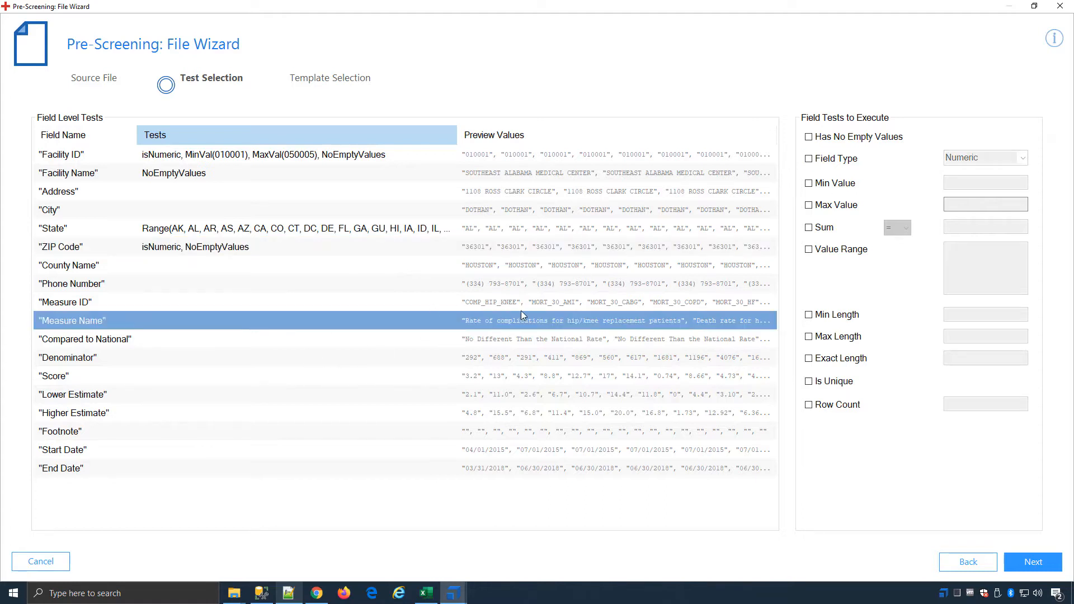
left_click(827, 138)
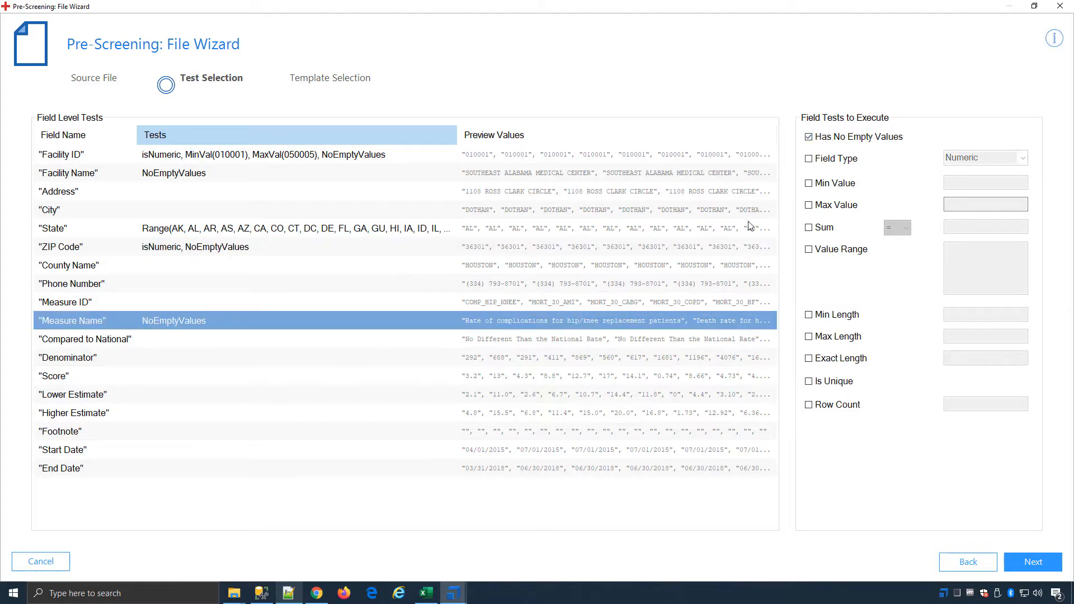
Step: Add the Is Unique test to the Denominator field and a Row Count test of 444.56 to the Score field
left_click(183, 435)
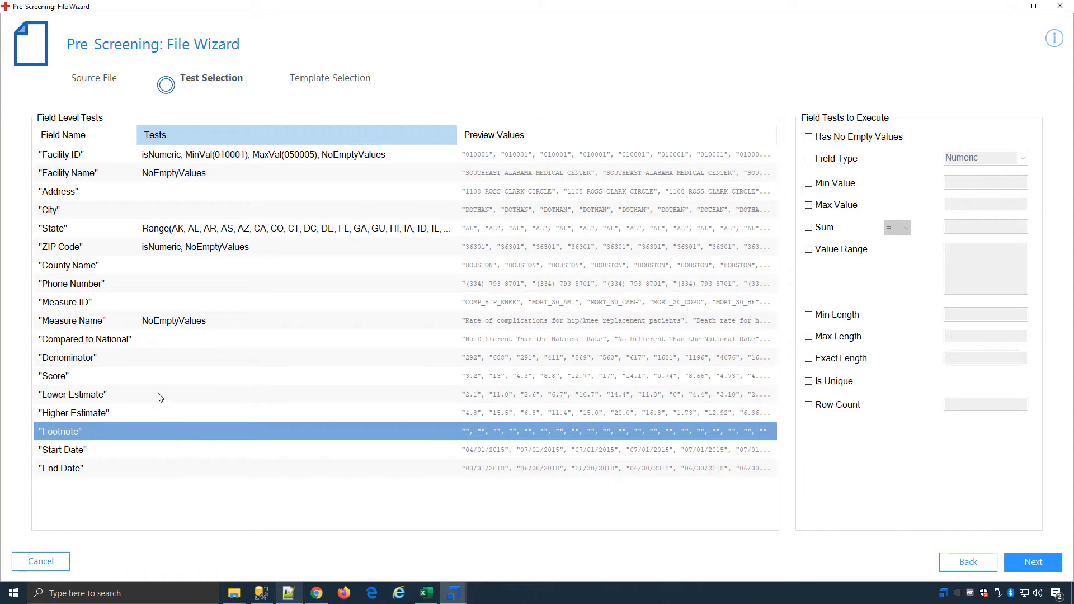
left_click(181, 358)
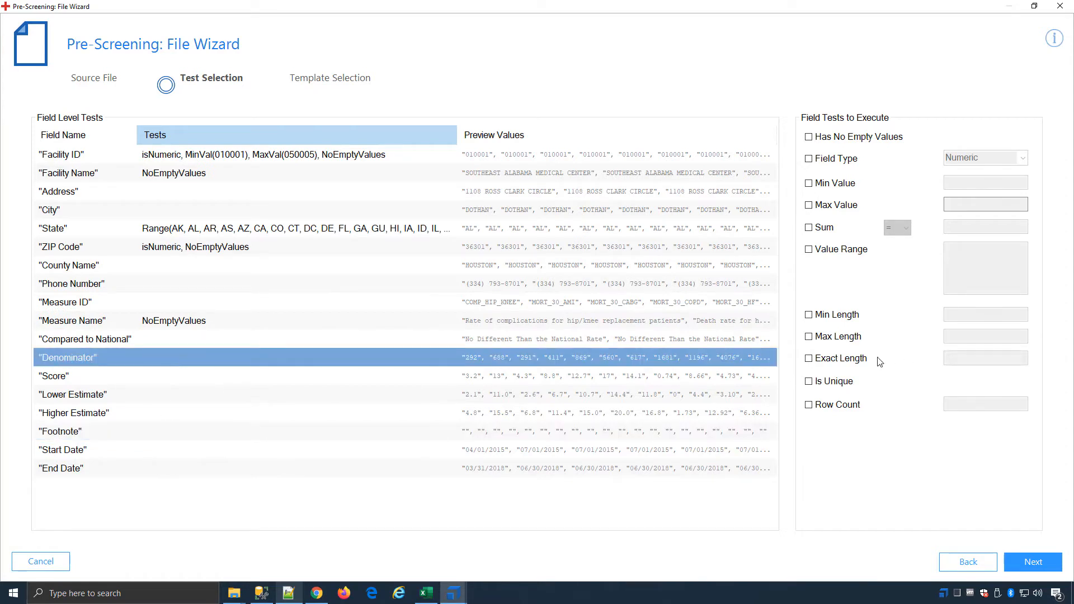
left_click(809, 381)
left_click(283, 380)
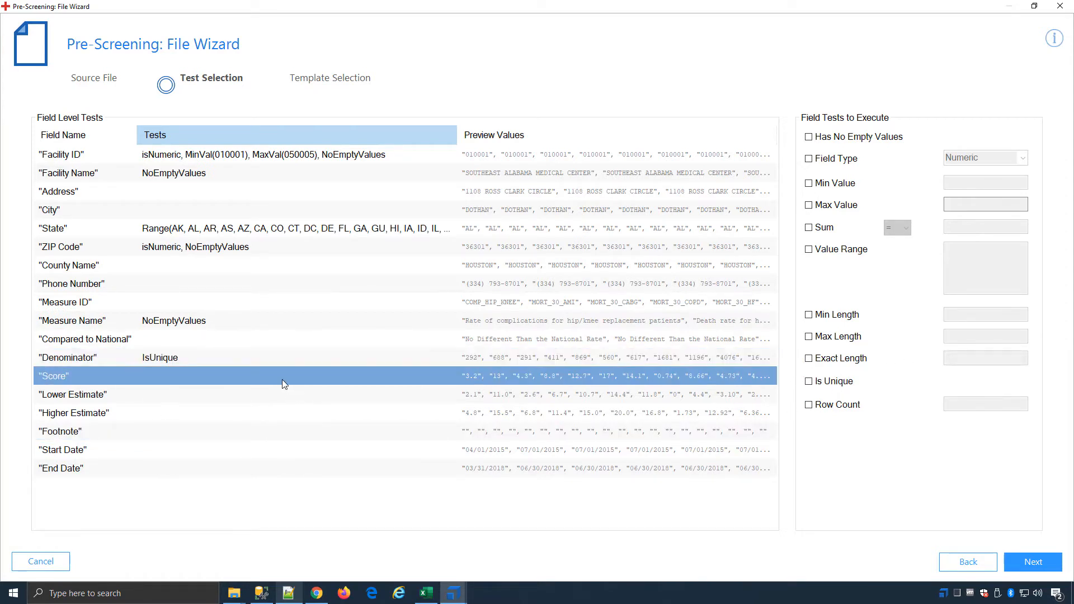
left_click(828, 407)
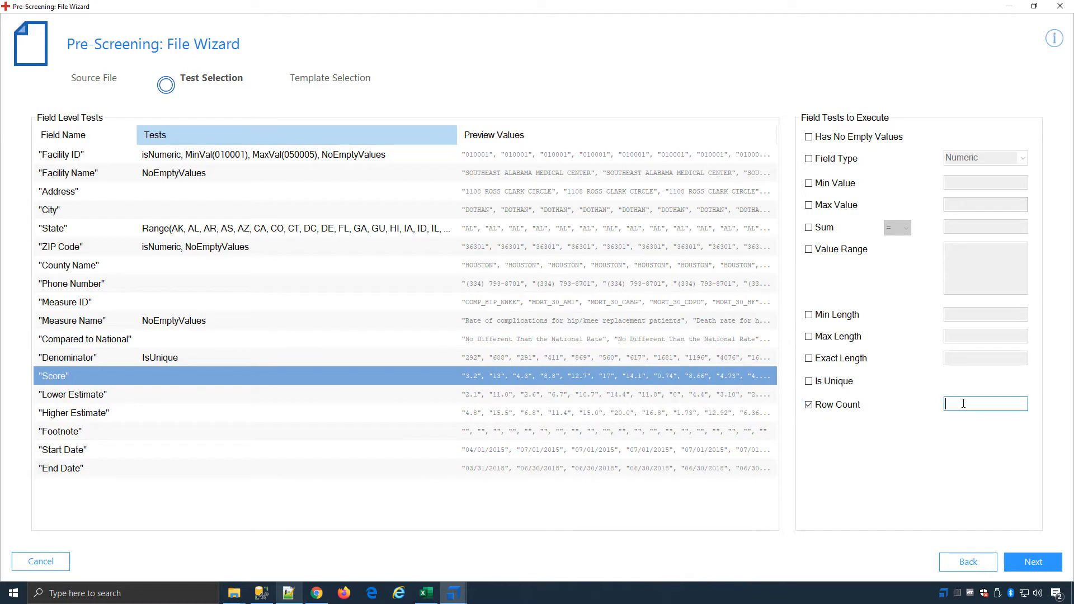
type("444.56")
Step: Proceed to the template selection, enable creation of an ExecutionList and a RequirementSet, and finish the pre-screening wizard
left_click(1032, 561)
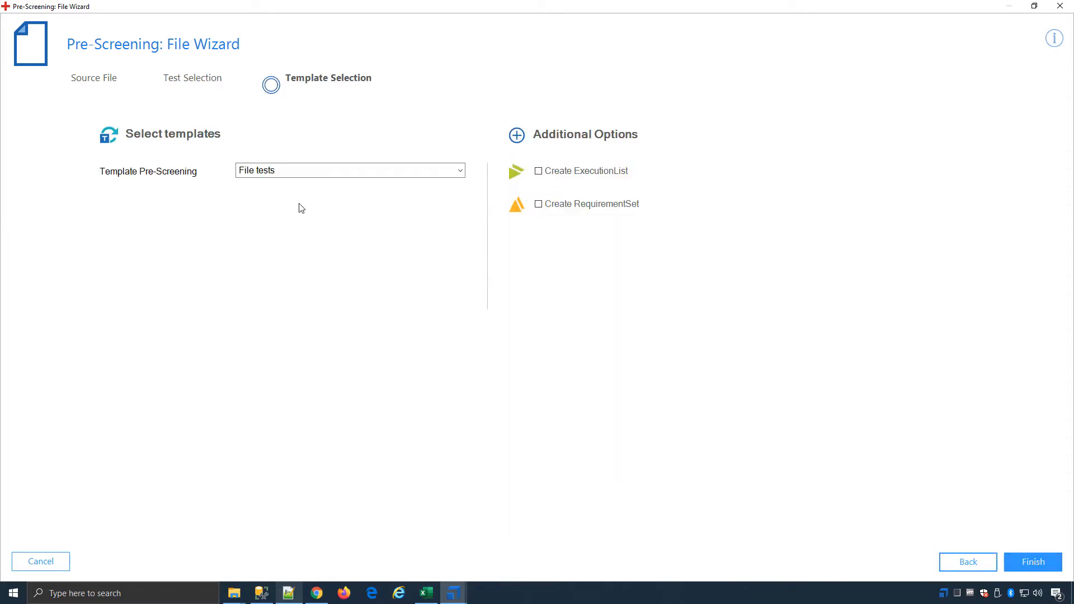
left_click(573, 173)
left_click(577, 206)
left_click(1035, 562)
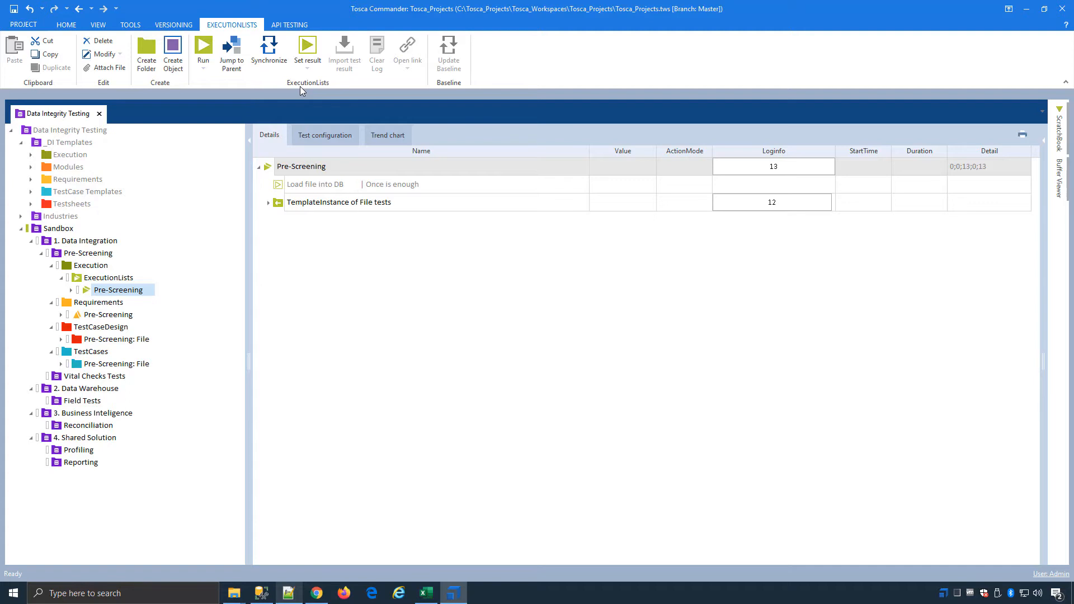
Step: Open the State ValueRange test case from the Pre-Screening execution list and examine its table, column, test and parameter values
left_click(268, 204)
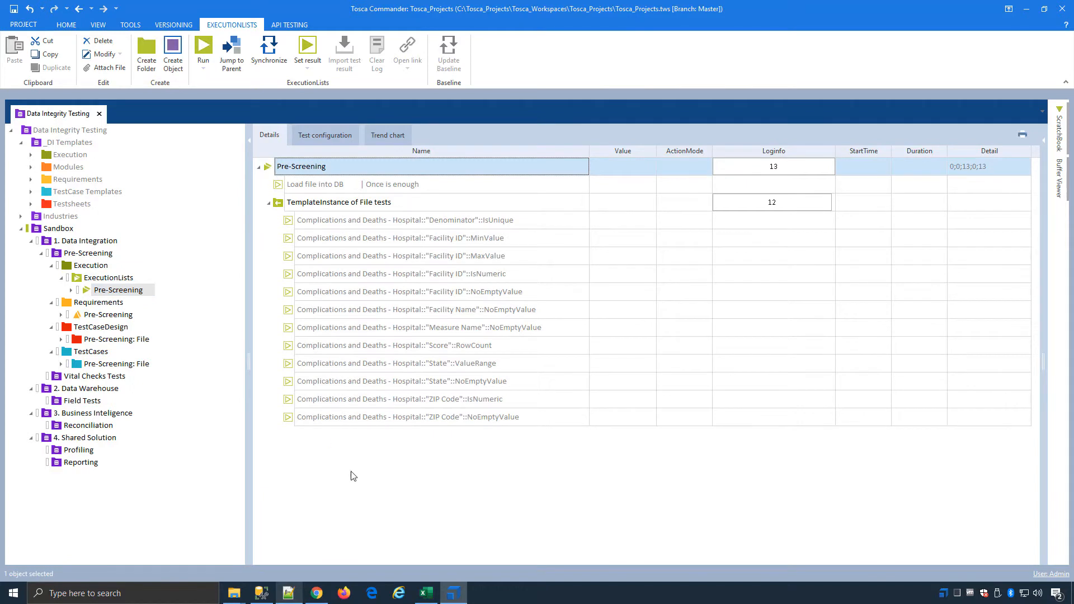
right_click(533, 373)
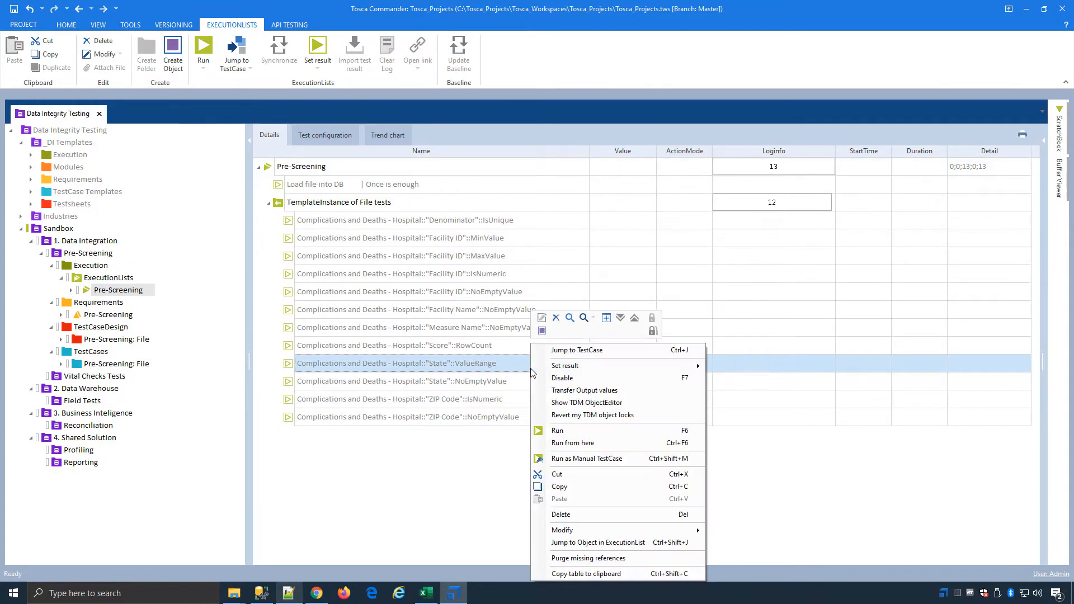
left_click(575, 356)
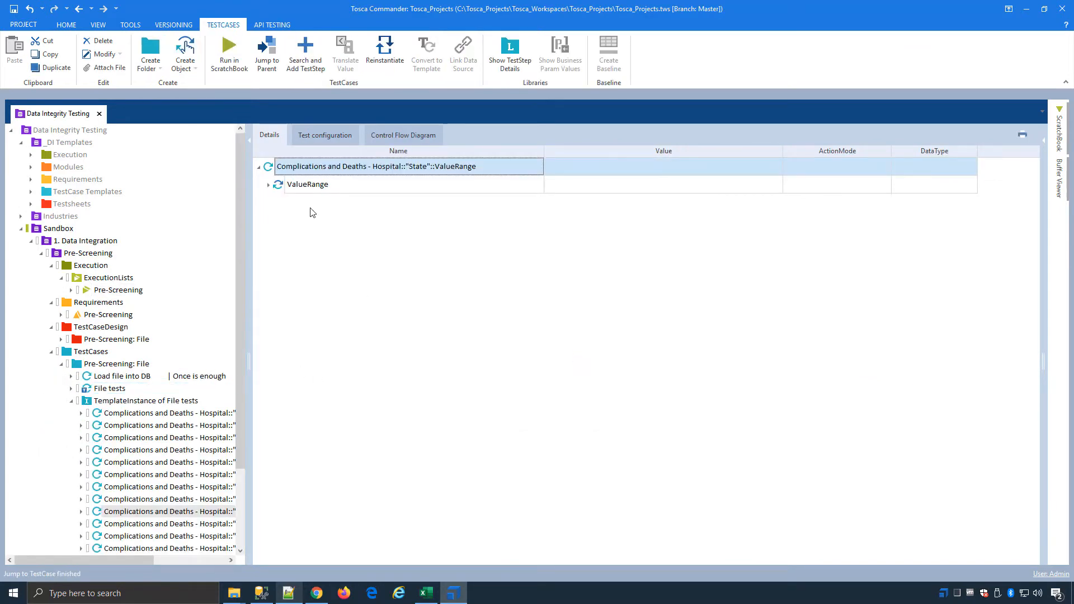
right_click(373, 172)
left_click(463, 147)
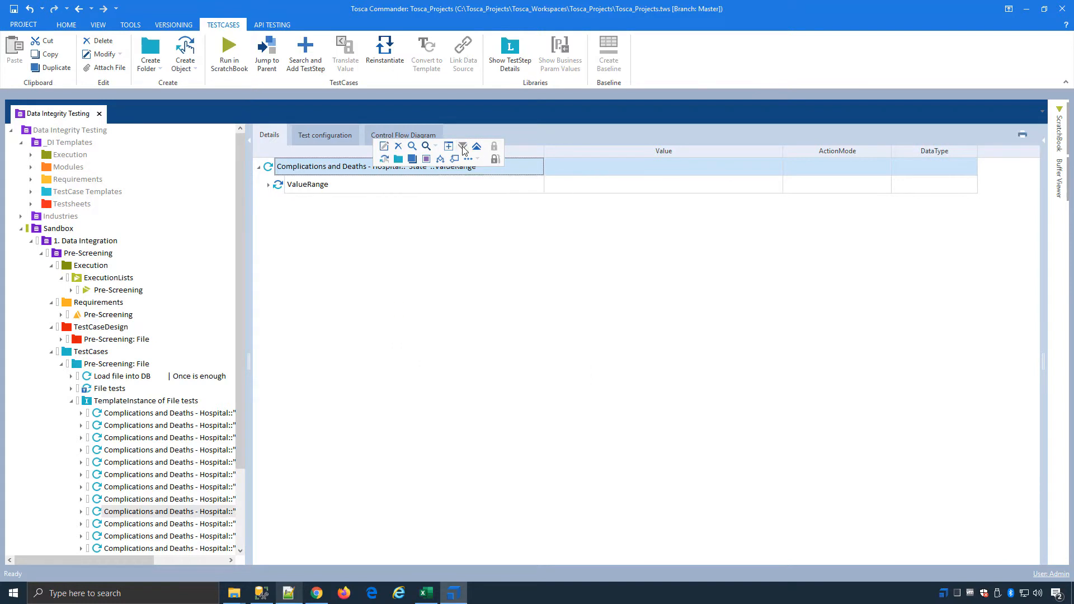
left_click(636, 210)
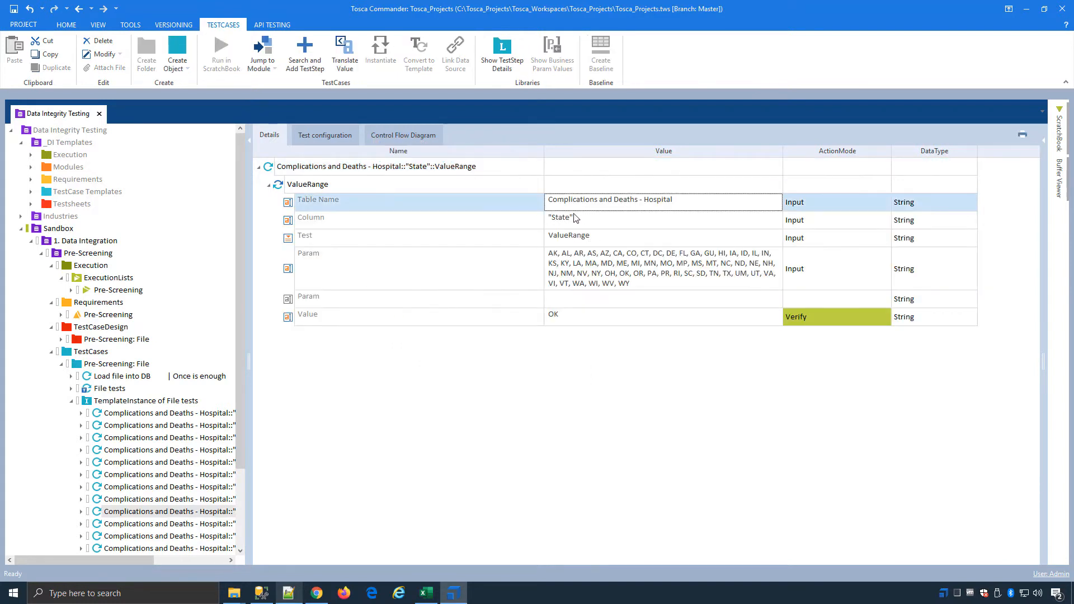
left_click(528, 221)
left_click(519, 245)
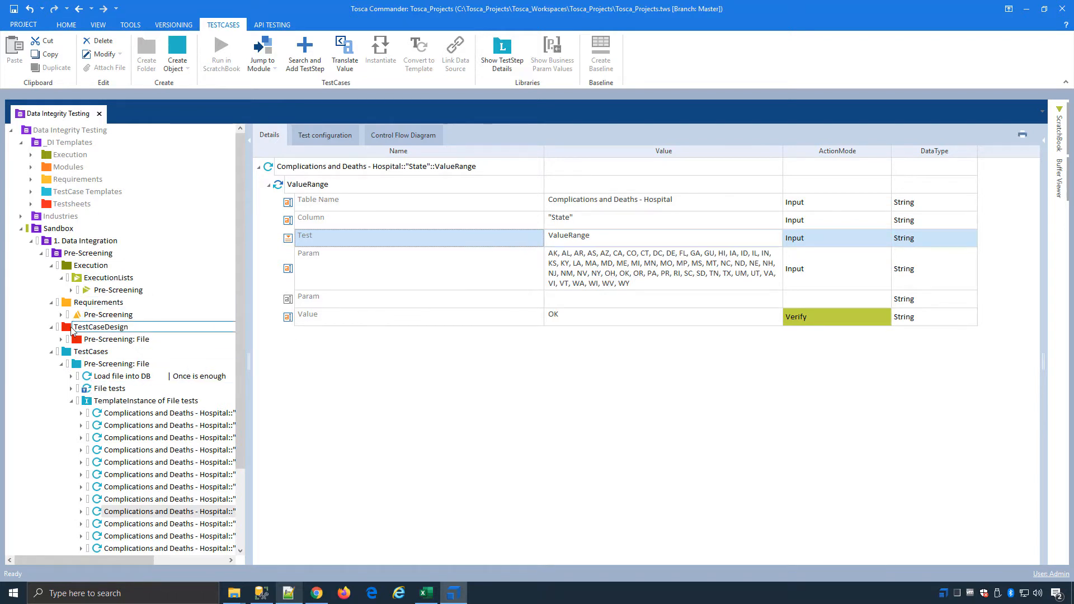
Step: Examine the Complications and Deaths - Hospital test sheet under TestCaseDesign and the test cases in TemplateInstance of File tests
left_click(62, 340)
left_click(124, 355)
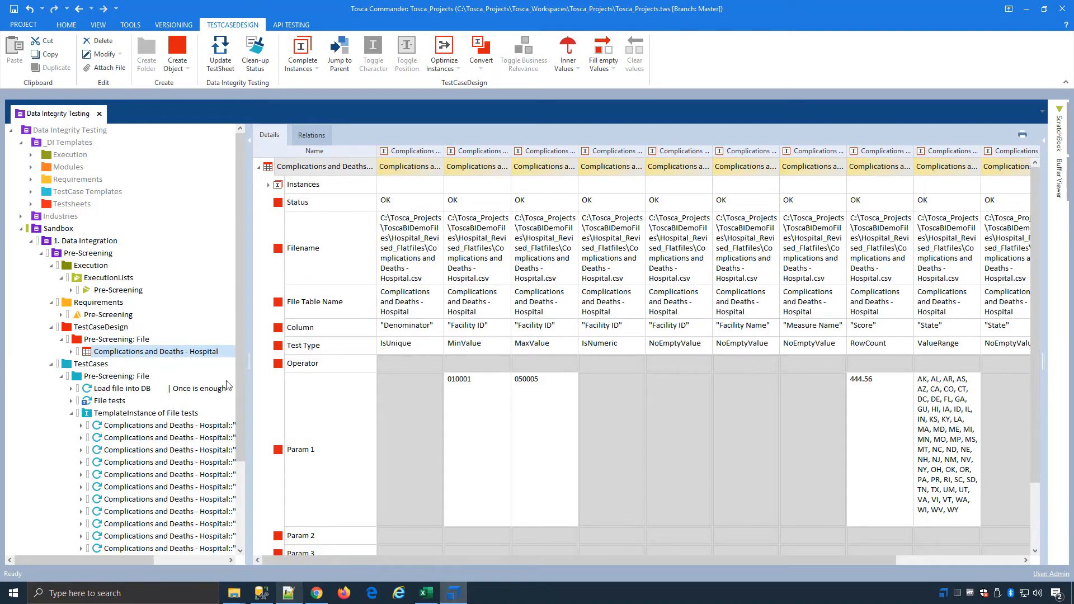
left_click(169, 414)
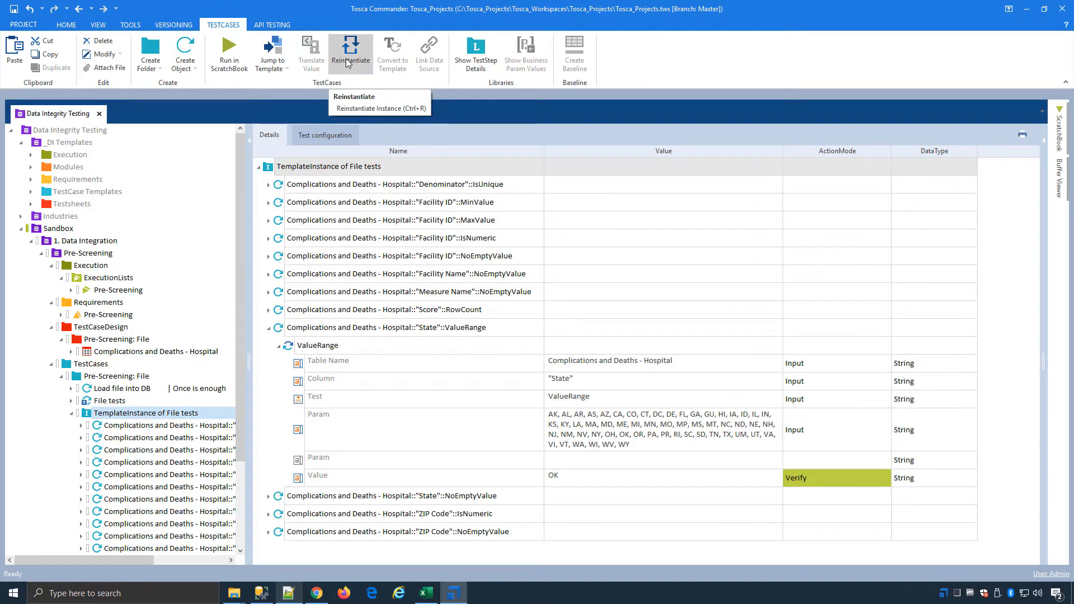
Step: Append ",ZZZZ" to the State ValueRange list in Param 1 of the Complications and Deaths - Hospital test sheet
left_click(155, 351)
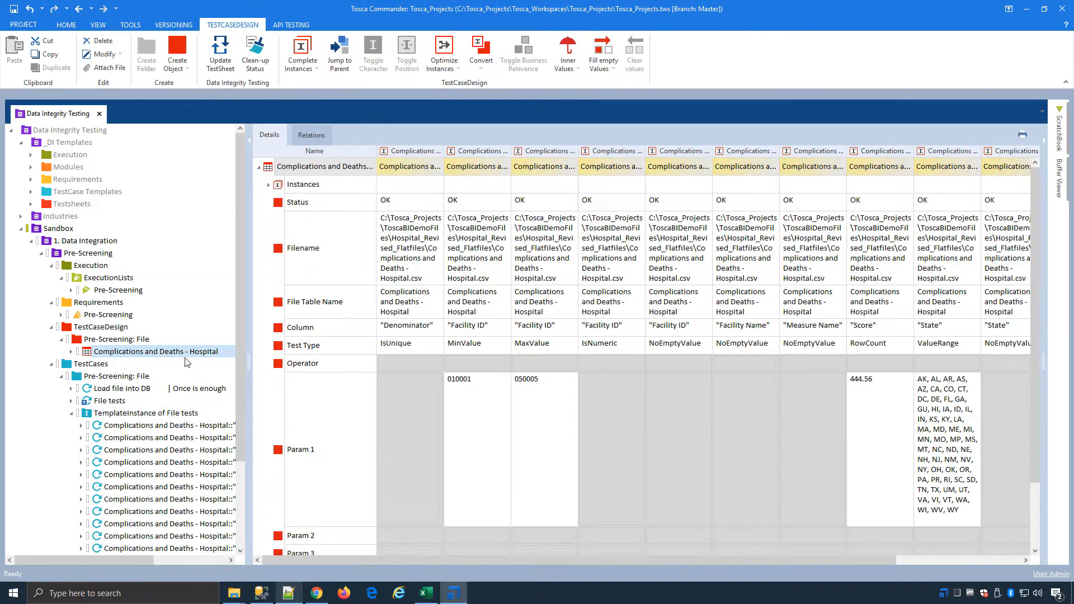
left_click(936, 483)
left_click(952, 499)
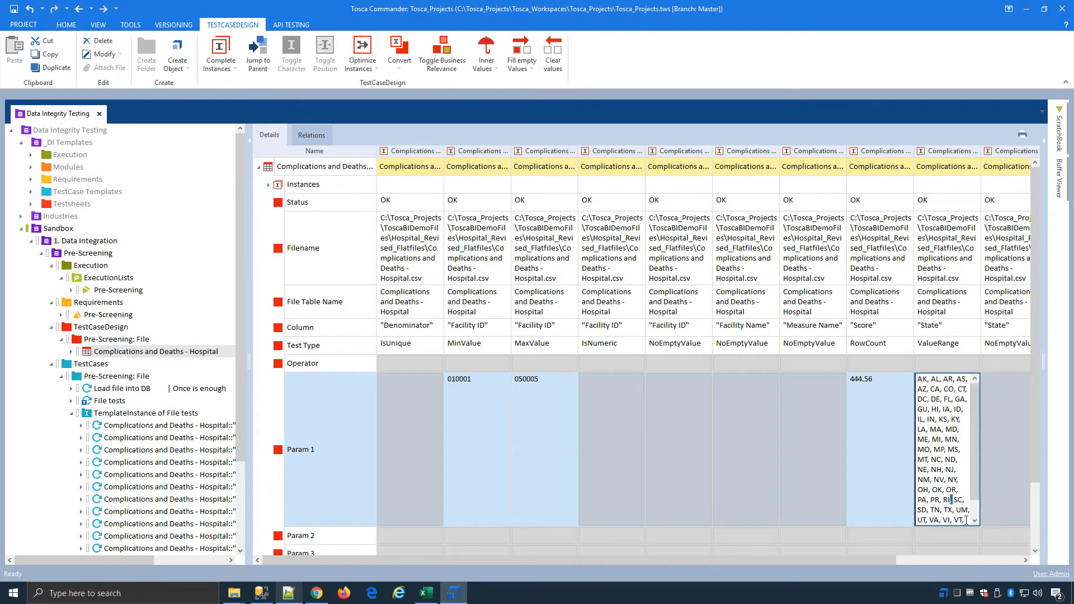
left_click(965, 515)
left_click(970, 516)
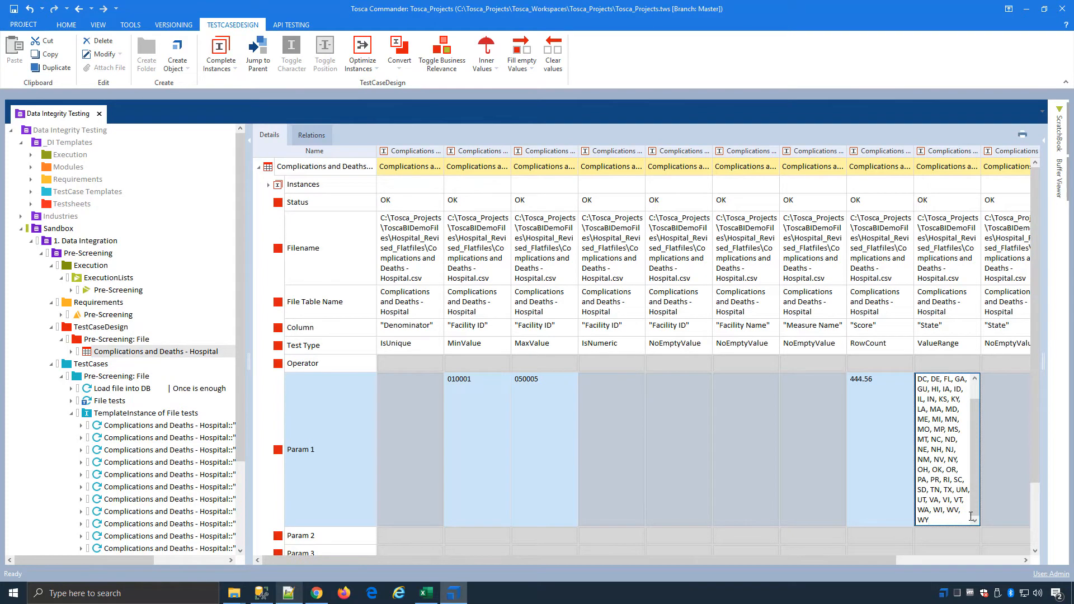
type(",ZZZZ")
Step: Reinstantiate TemplateInstance of File tests and check the added ZZZZ in the State ValueRange parameter
left_click(179, 412)
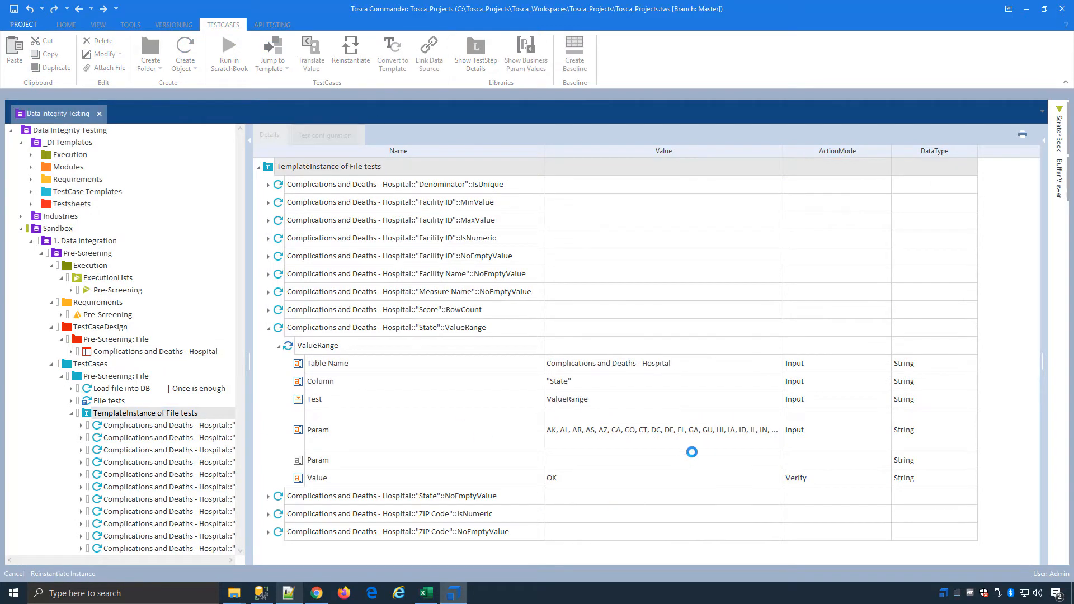
left_click(698, 441)
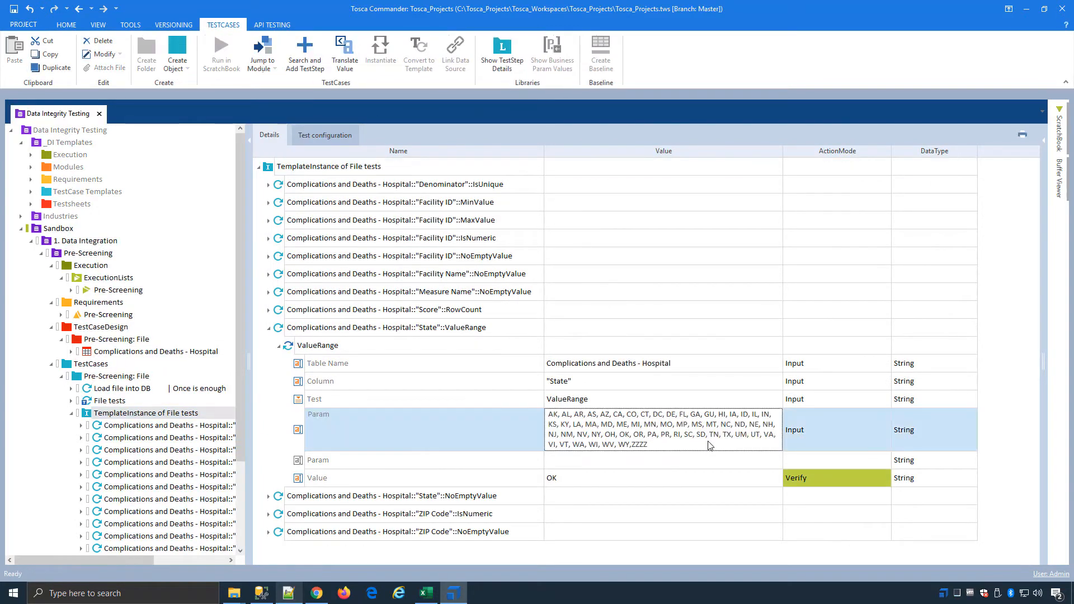
double_click(656, 442)
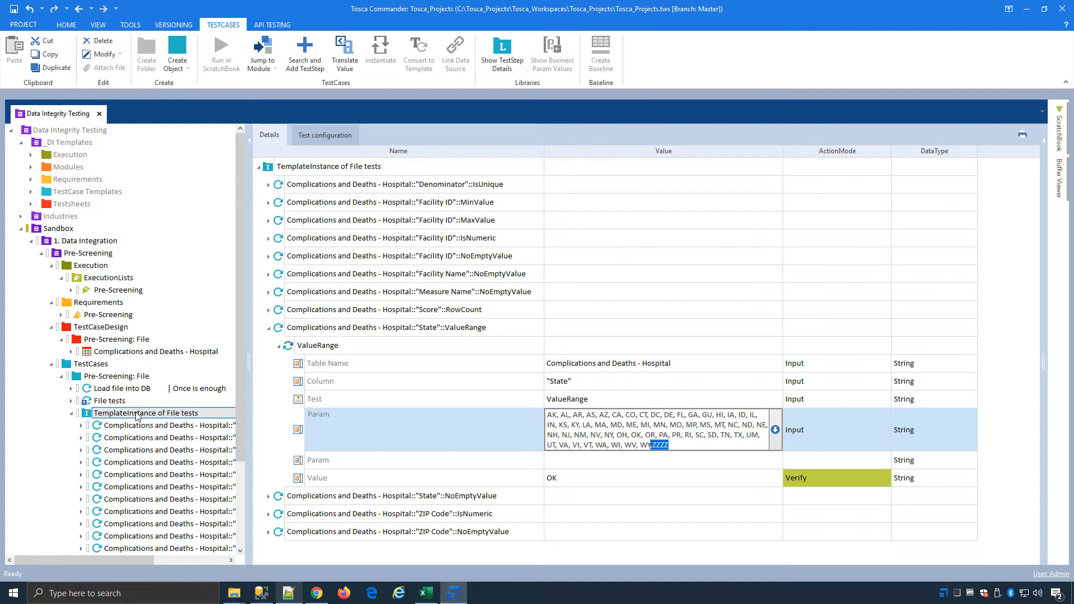
Step: Review the test cases linked to the Pre-Screening requirement set, then collapse the Pre-Screening folder
left_click(105, 317)
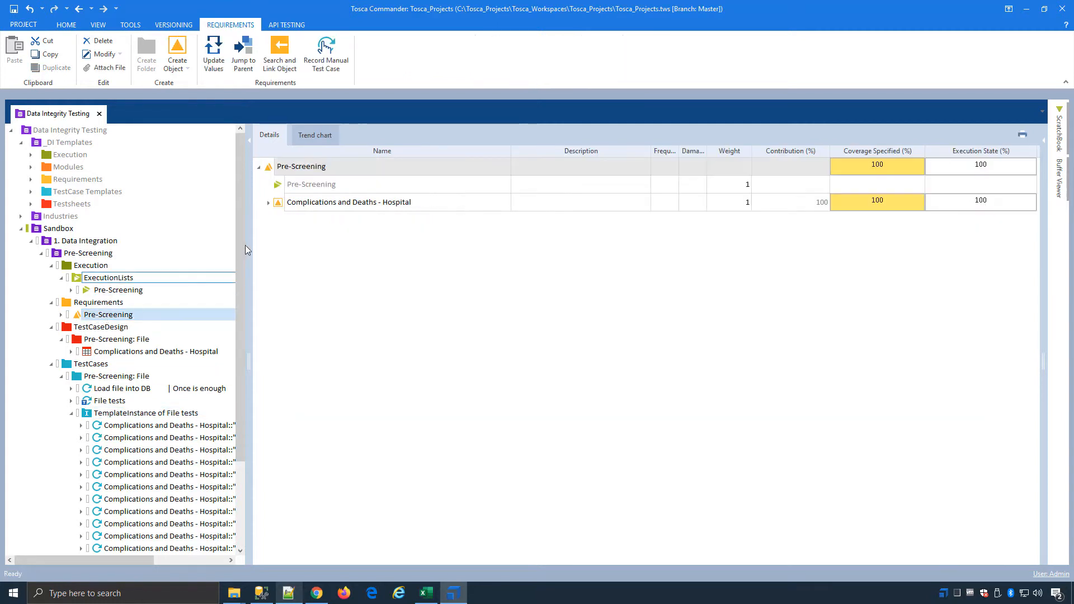
left_click(270, 203)
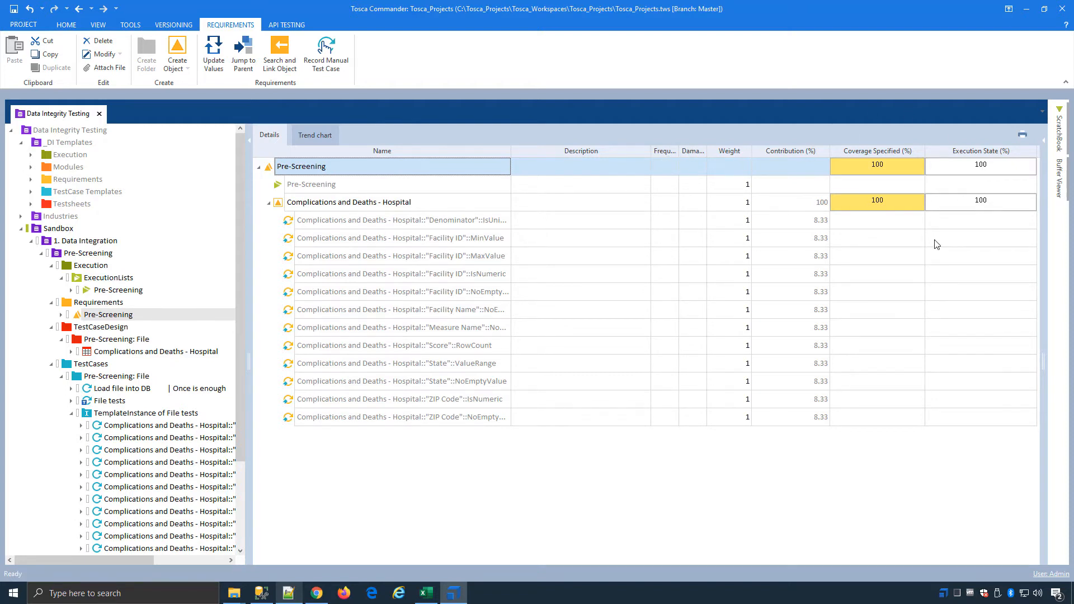
left_click(42, 255)
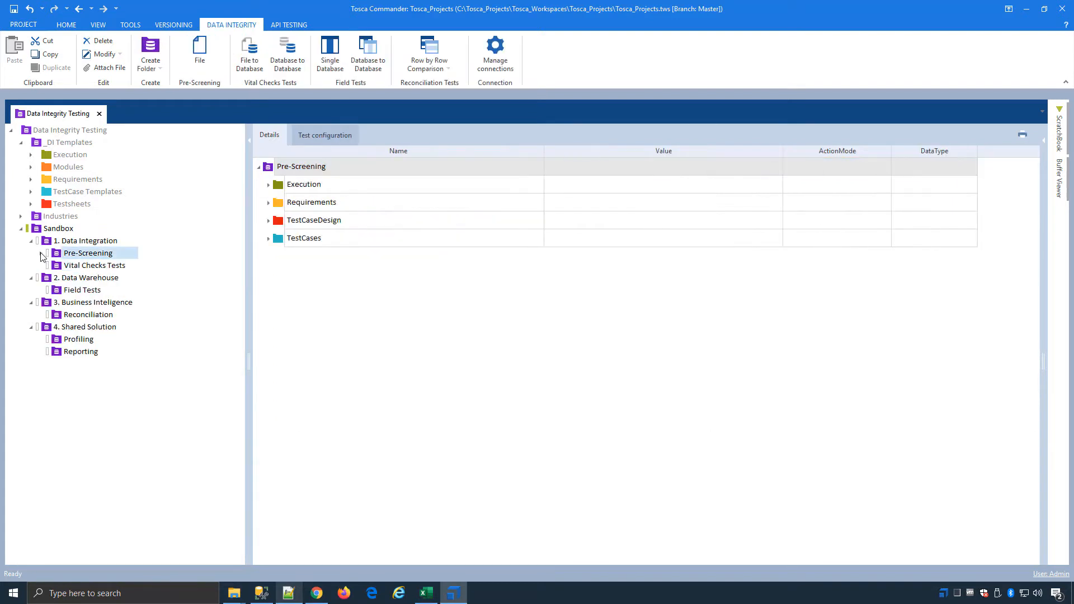
Step: Start a Database to Database field test in the Field Tests folder and connect to Medicare SQL as the source database
left_click(77, 294)
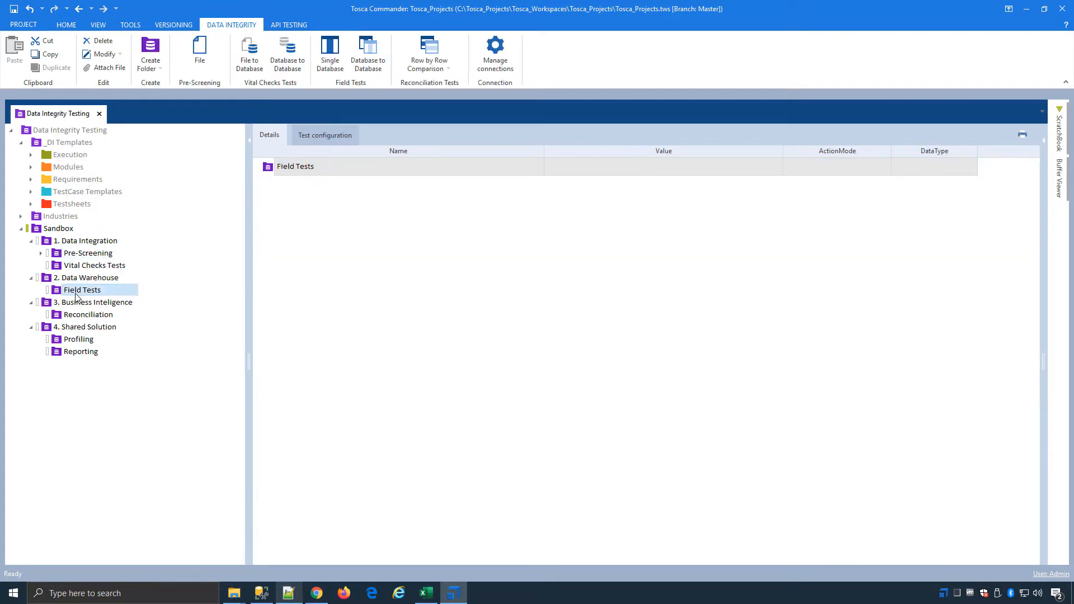
left_click(372, 63)
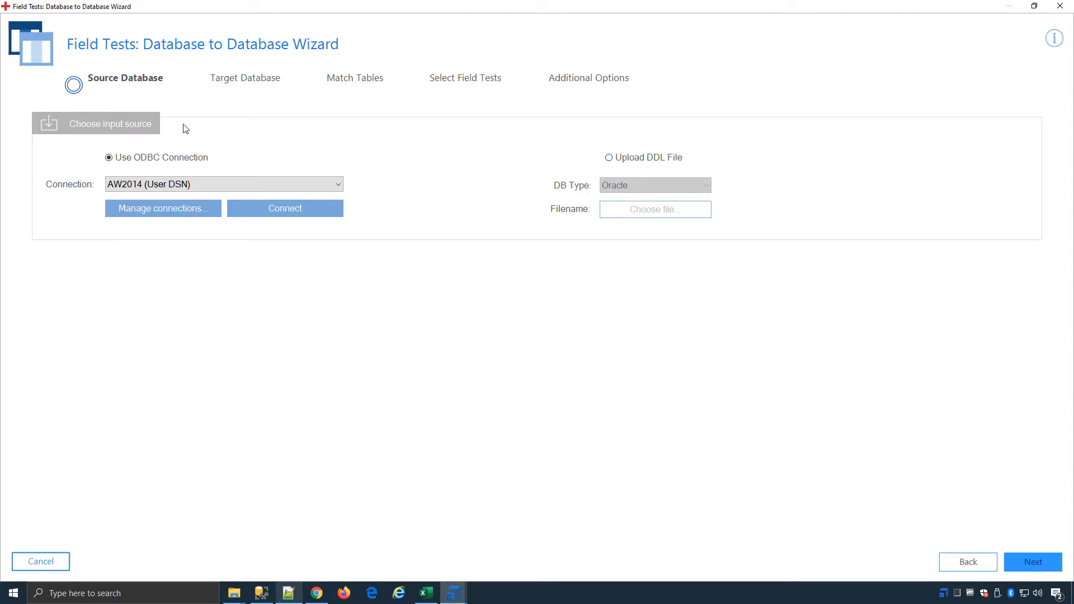
left_click(242, 183)
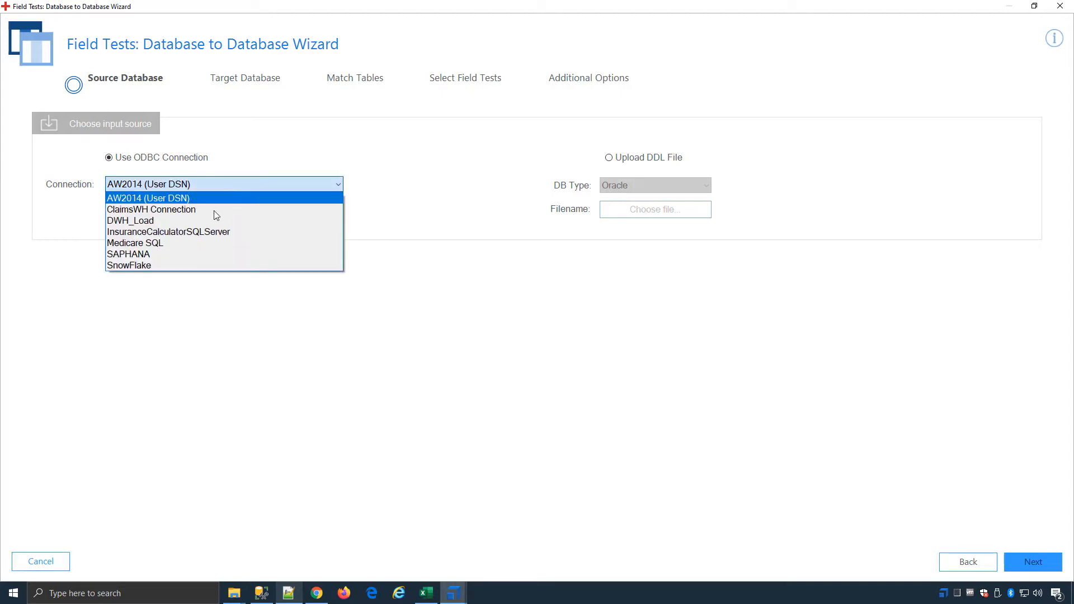
left_click(168, 243)
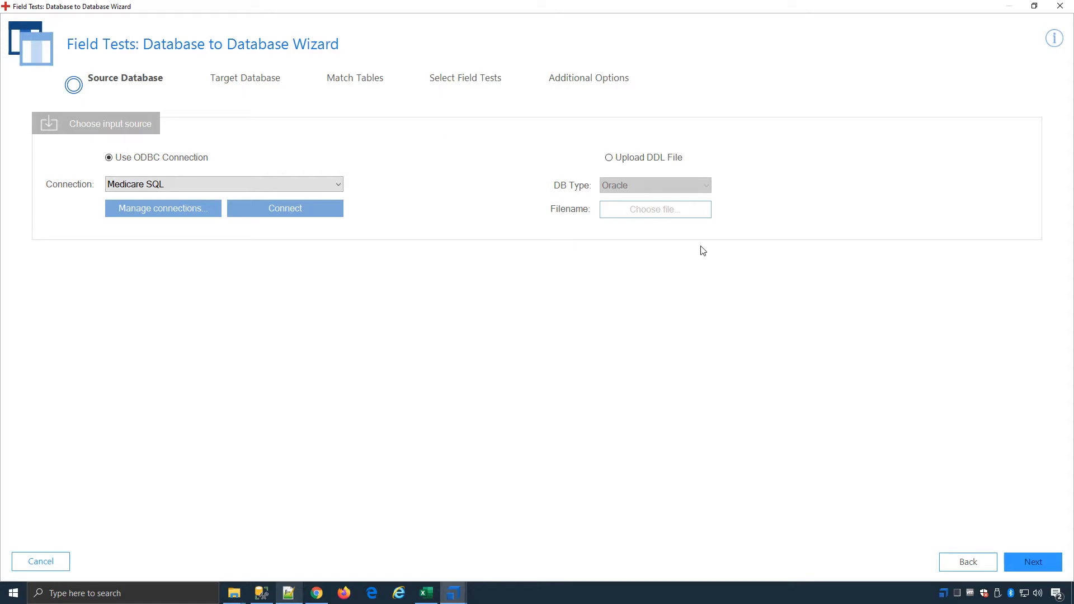
left_click(308, 208)
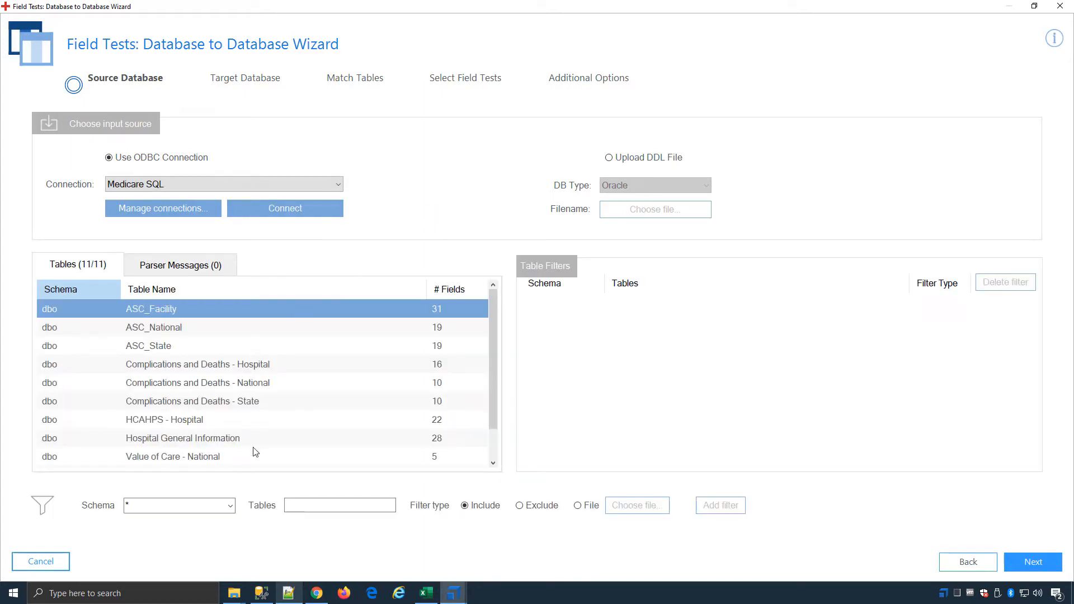
Step: Keep the Medicare SQL source tables, highlighting Complications and Deaths - Hospital, and connect to SnowFlake as the target database
left_click(243, 353)
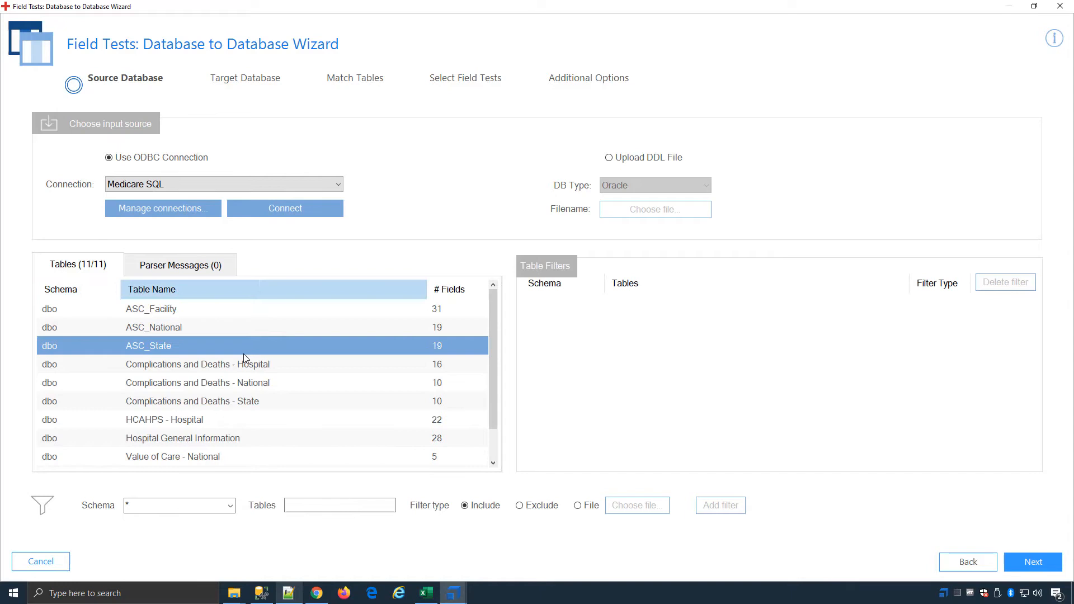
left_click(279, 371)
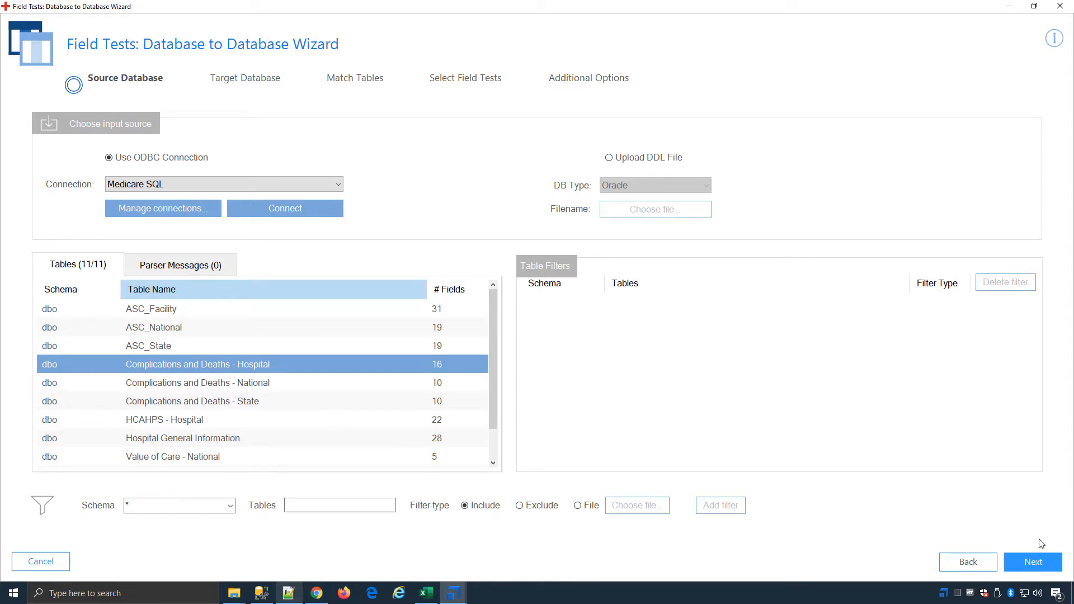
left_click(1020, 559)
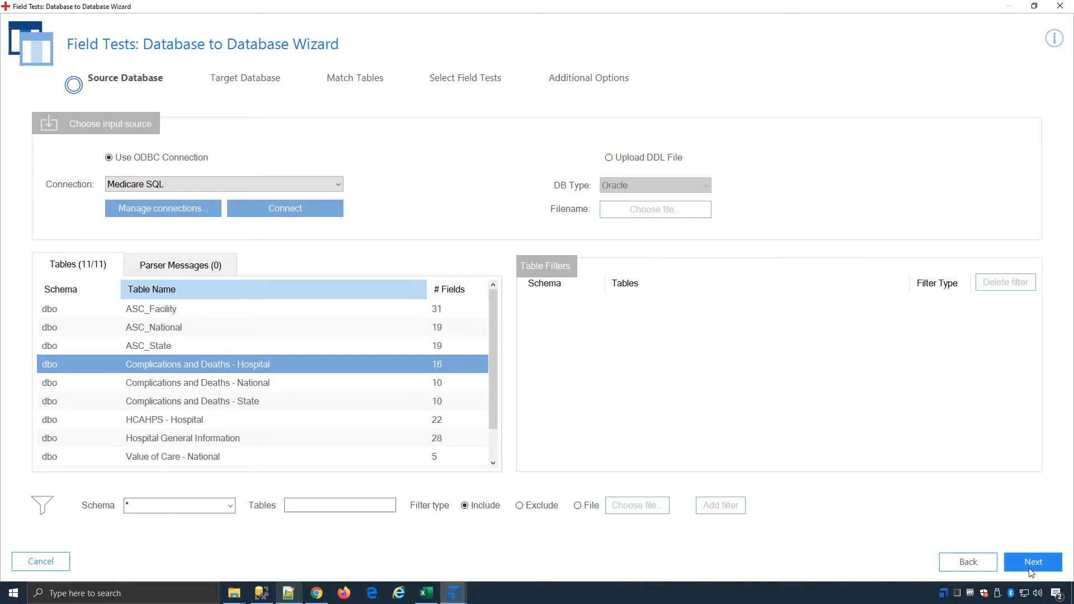
left_click(242, 186)
left_click(161, 265)
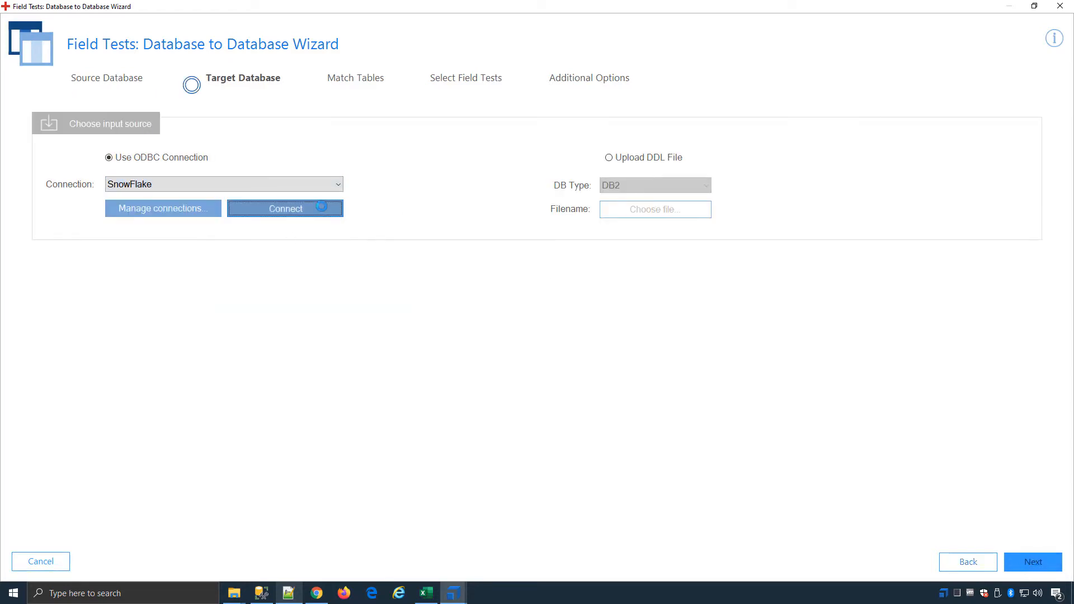
left_click(285, 208)
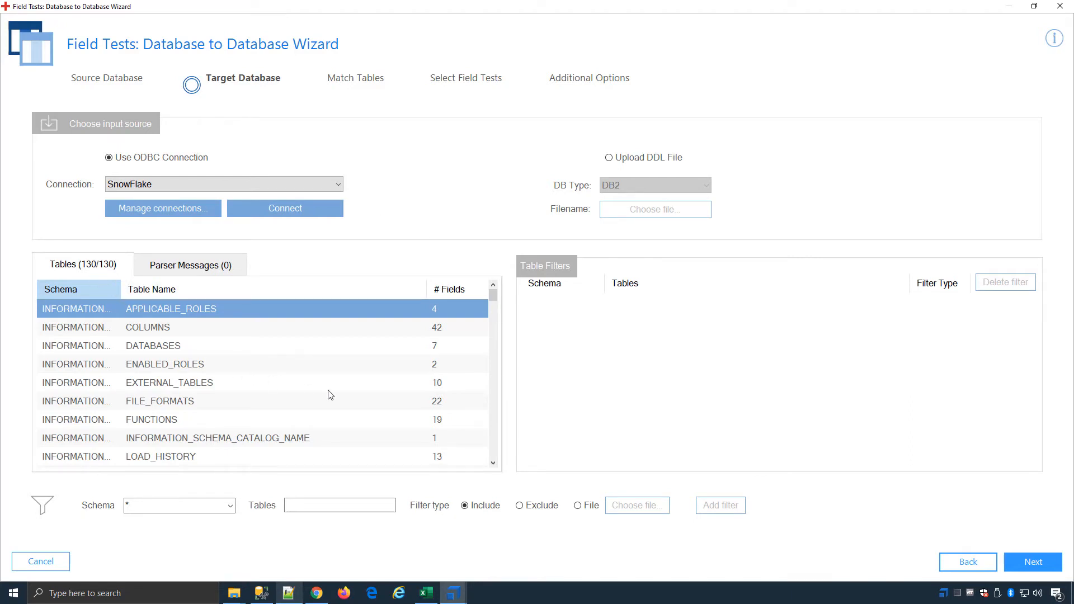
Step: Filter the SnowFlake target tables to include only the PUBLIC schema and proceed to table matching
scroll(330, 395, "down", 8)
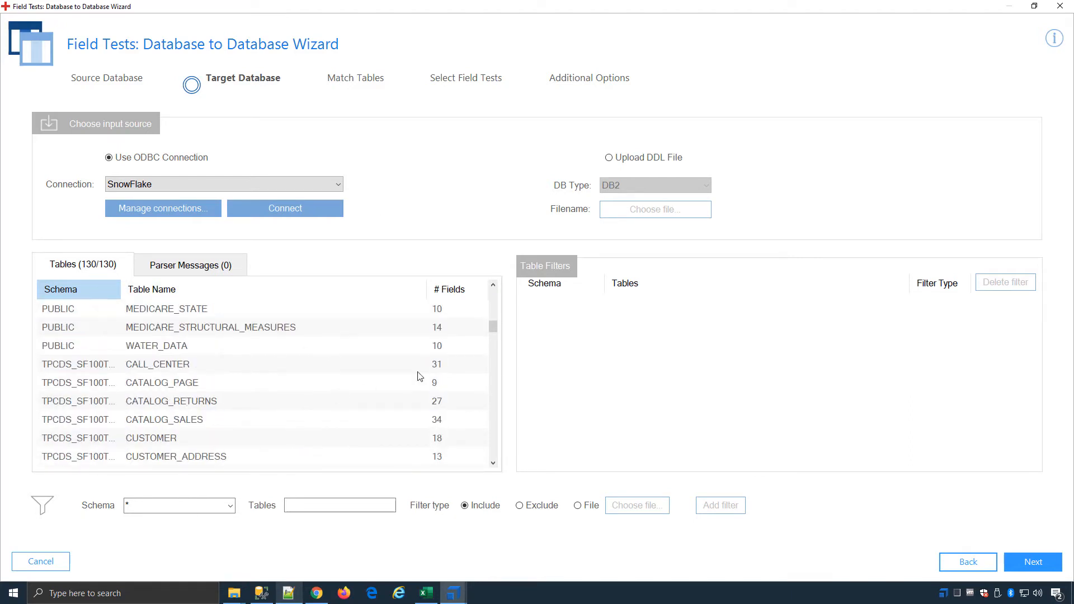
left_click_drag(493, 327, 493, 324)
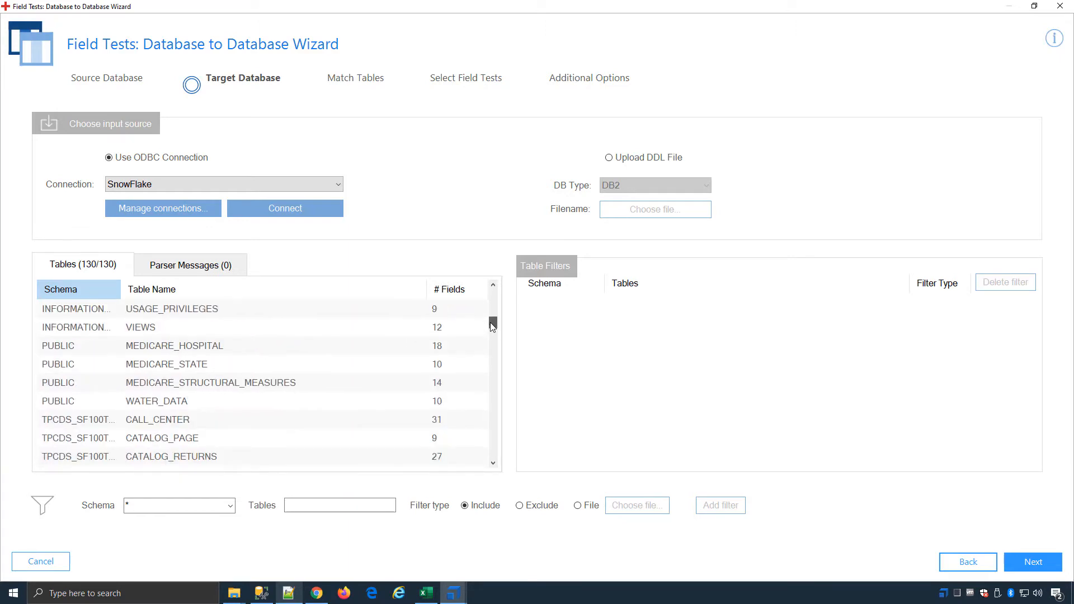
left_click(85, 346)
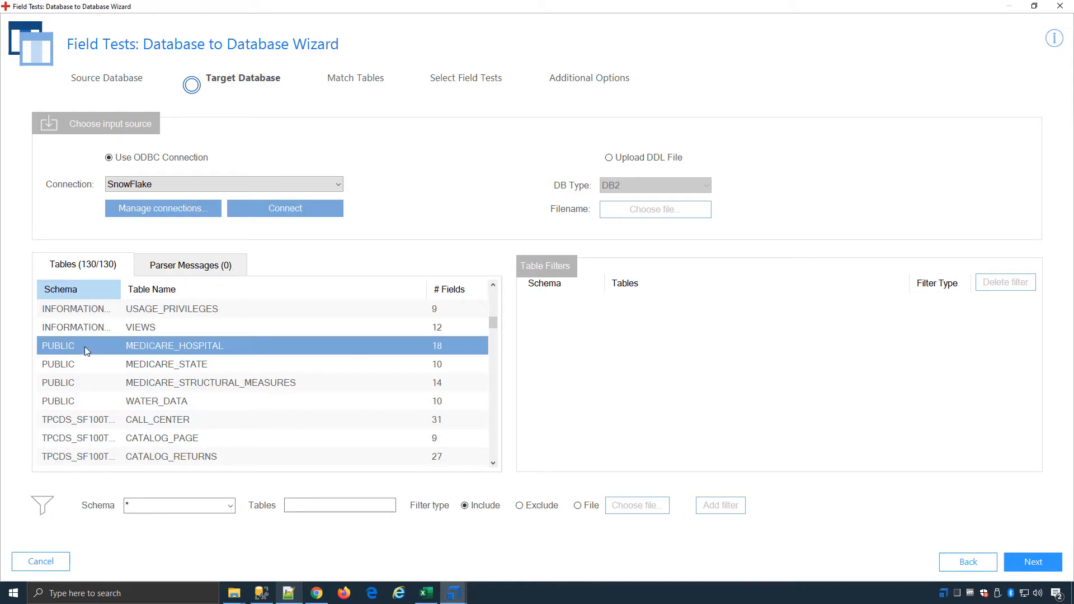
left_click(230, 506)
left_click(146, 391)
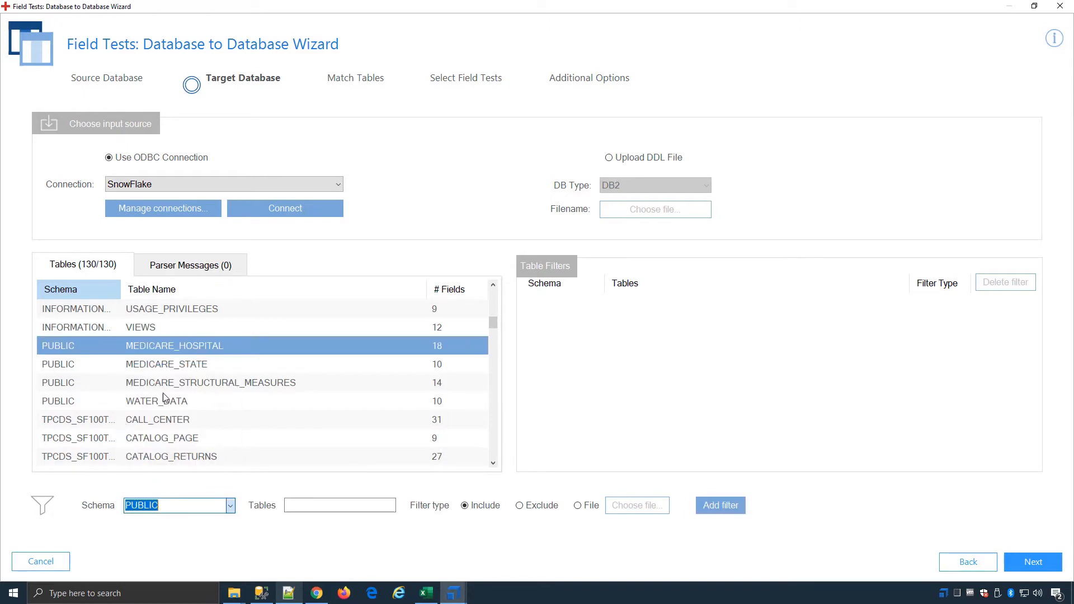
left_click(721, 505)
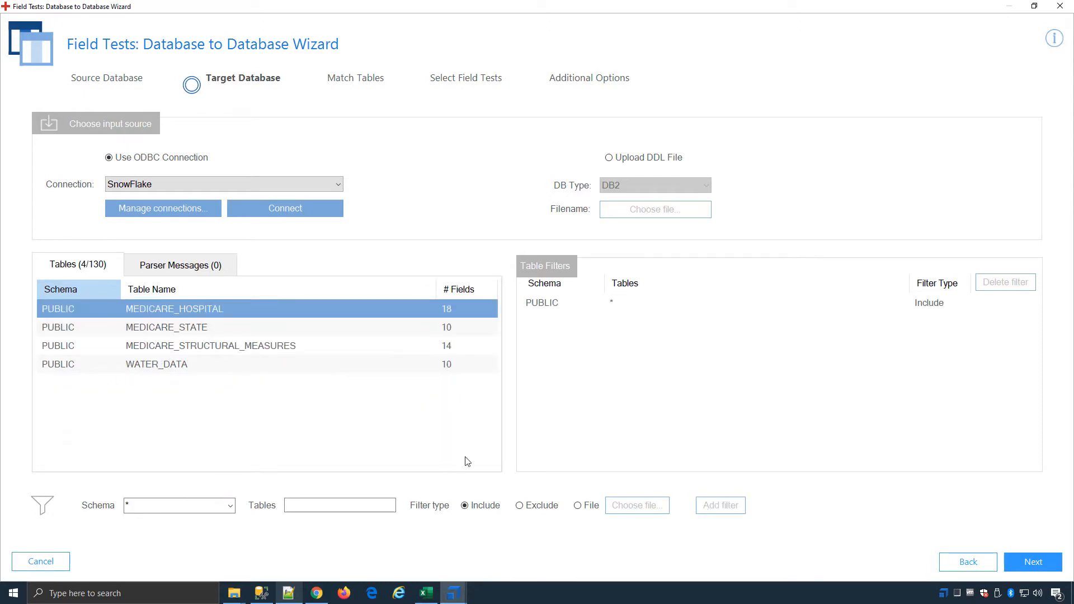
left_click(1026, 559)
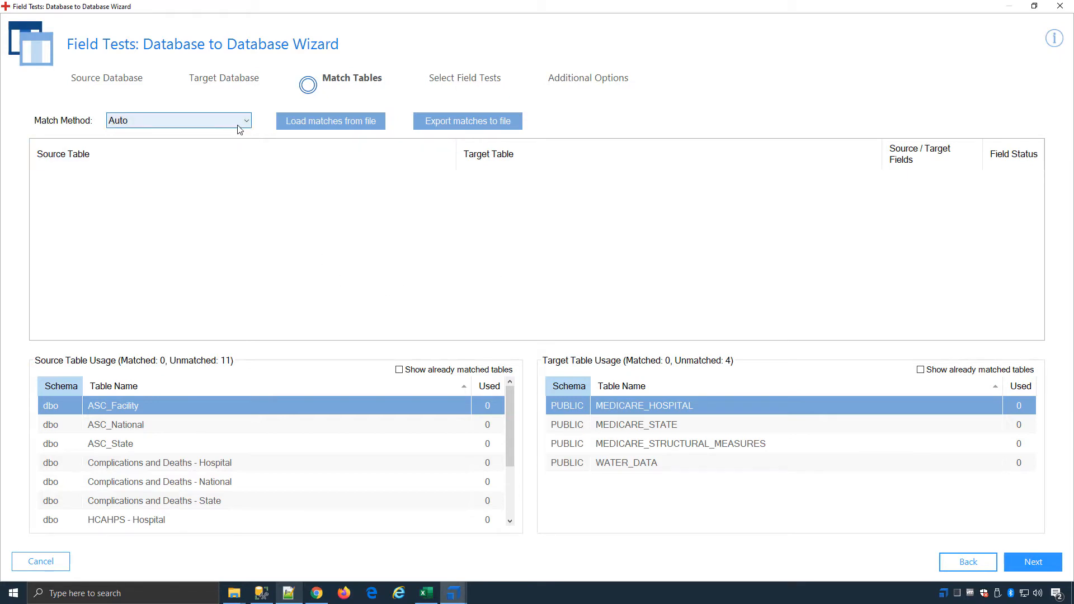
Step: Load the table matches from TableMatches SQL to Snowflake.csv in the Mapping folder
left_click(207, 128)
left_click(395, 197)
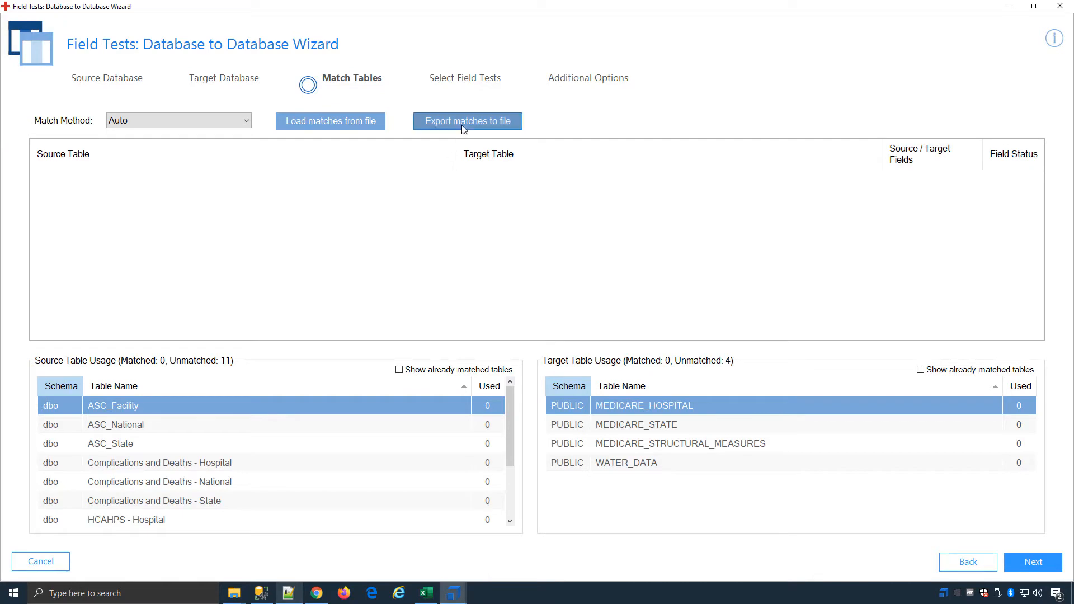
left_click(348, 123)
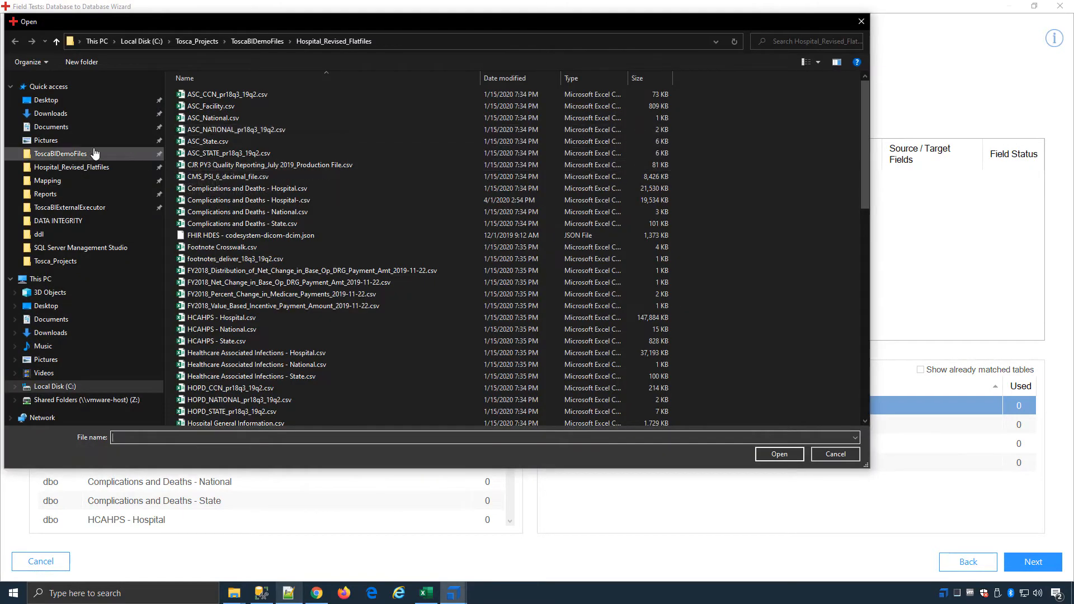
left_click(45, 194)
left_click(47, 180)
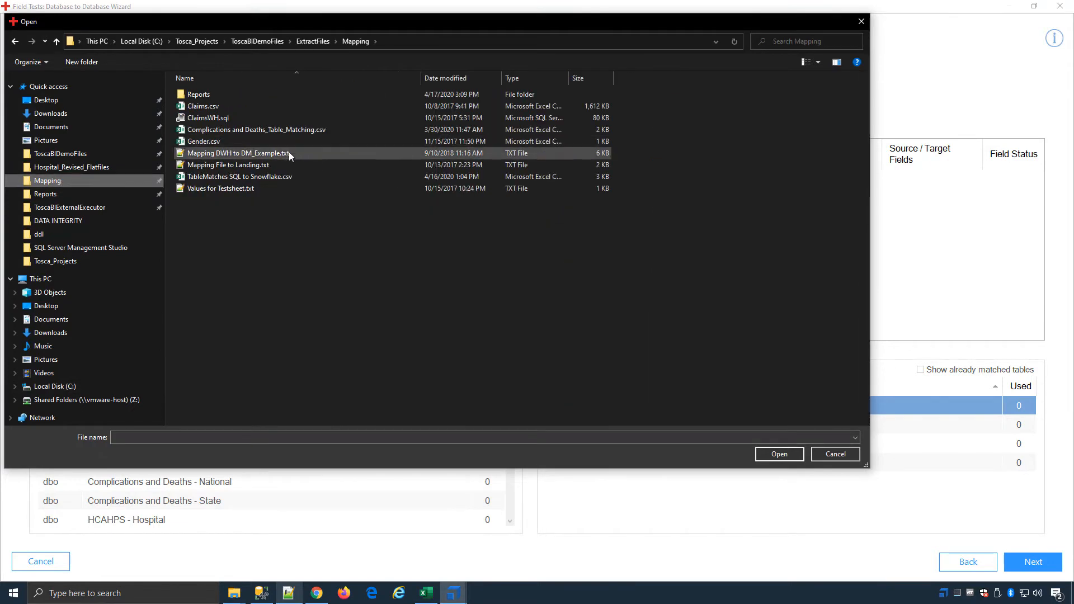
left_click(270, 180)
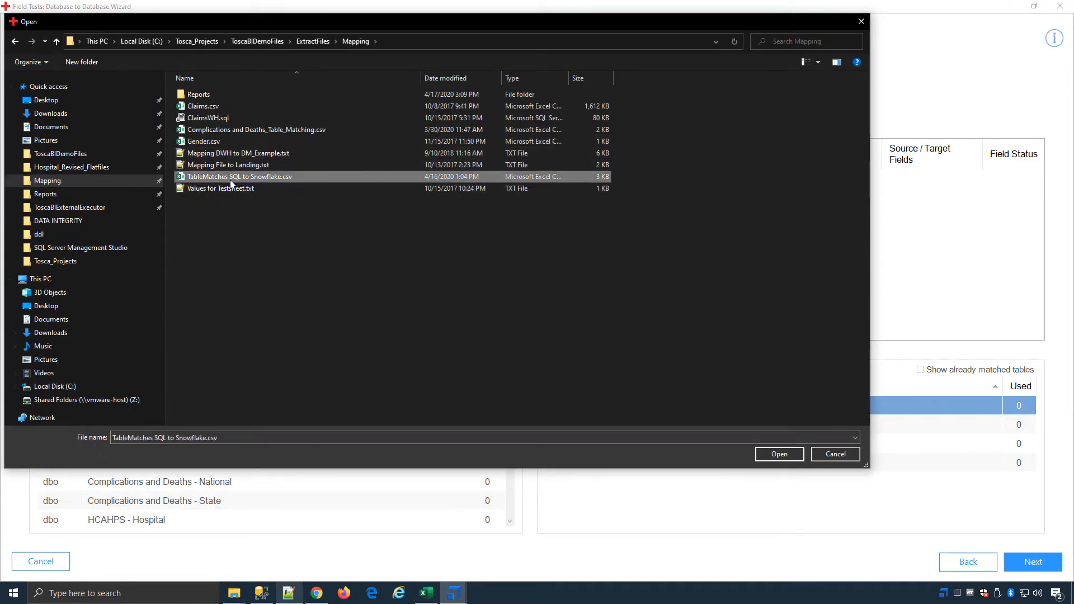
double_click(290, 177)
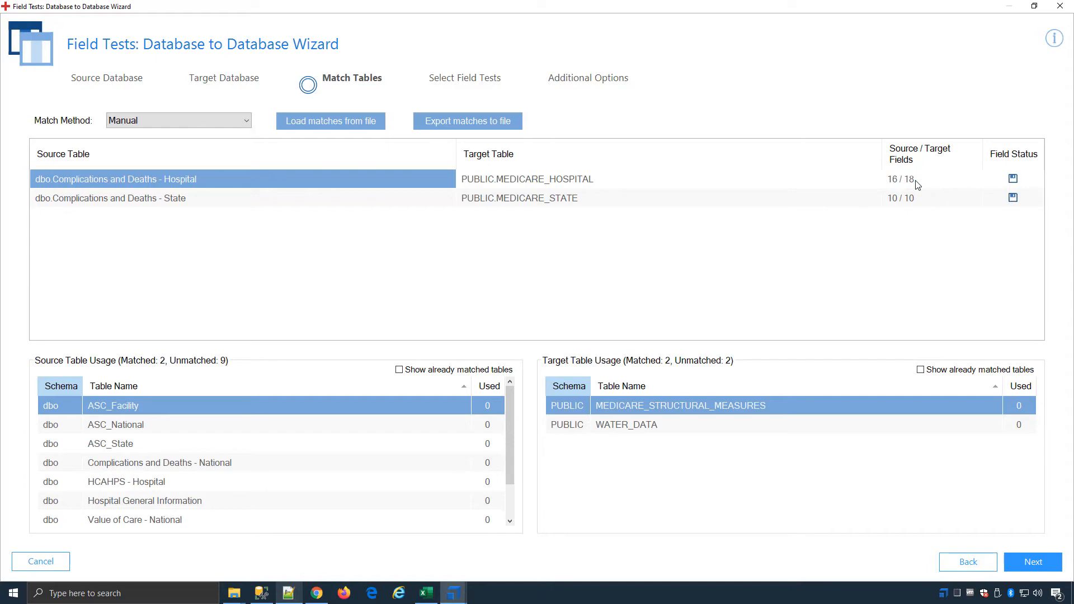
Step: Review the field matching between Complications and Deaths - Hospital and MEDICARE_HOSPITAL, closing it without changes
double_click(937, 181)
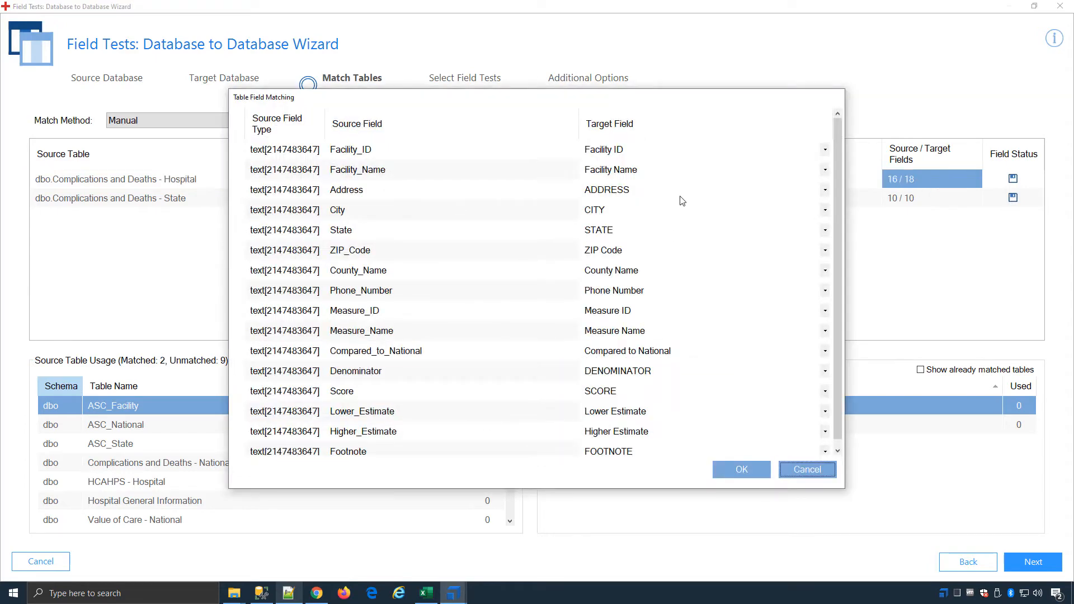
scroll(685, 213, "down", 1)
scroll(620, 406, "up", 1)
left_click(810, 469)
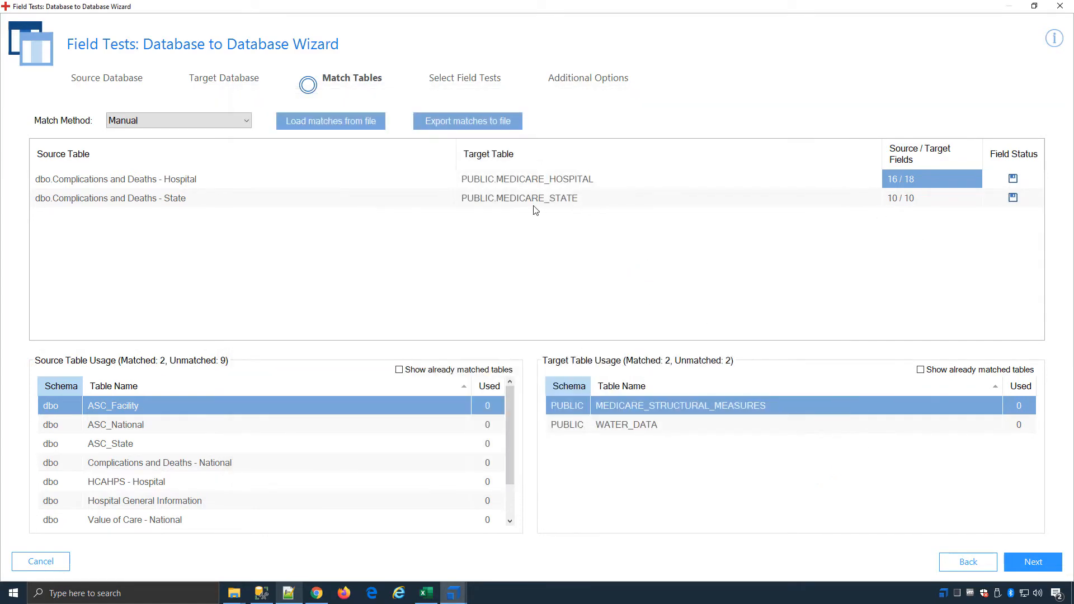
Step: Expand both table pairs in the field test selection and enable Min length and Max length for Facility_ID and Max length for State
left_click(1034, 561)
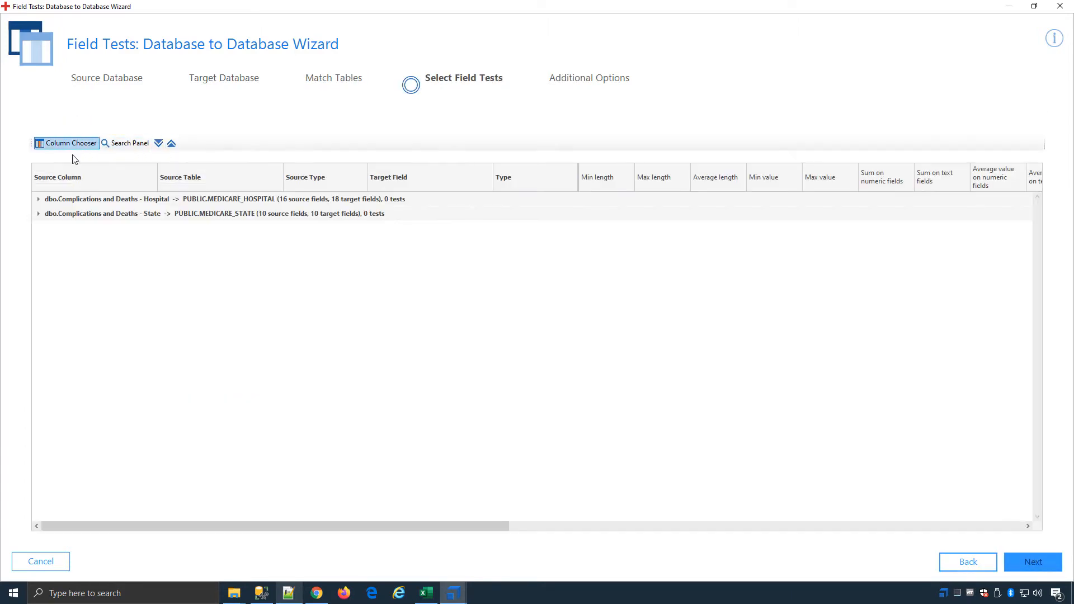
left_click(38, 199)
left_click(39, 384)
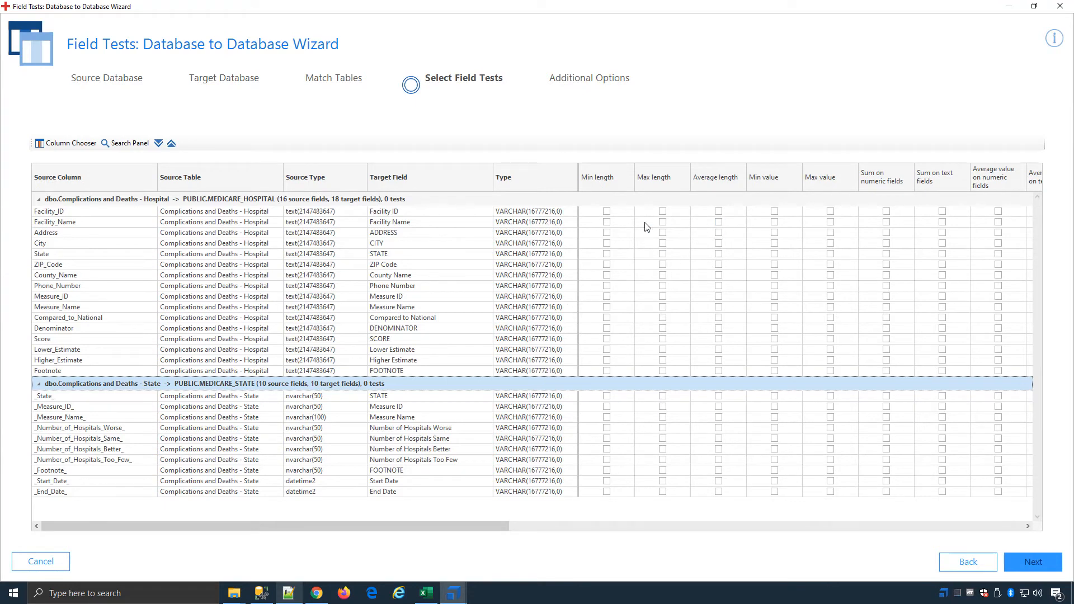
left_click(606, 212)
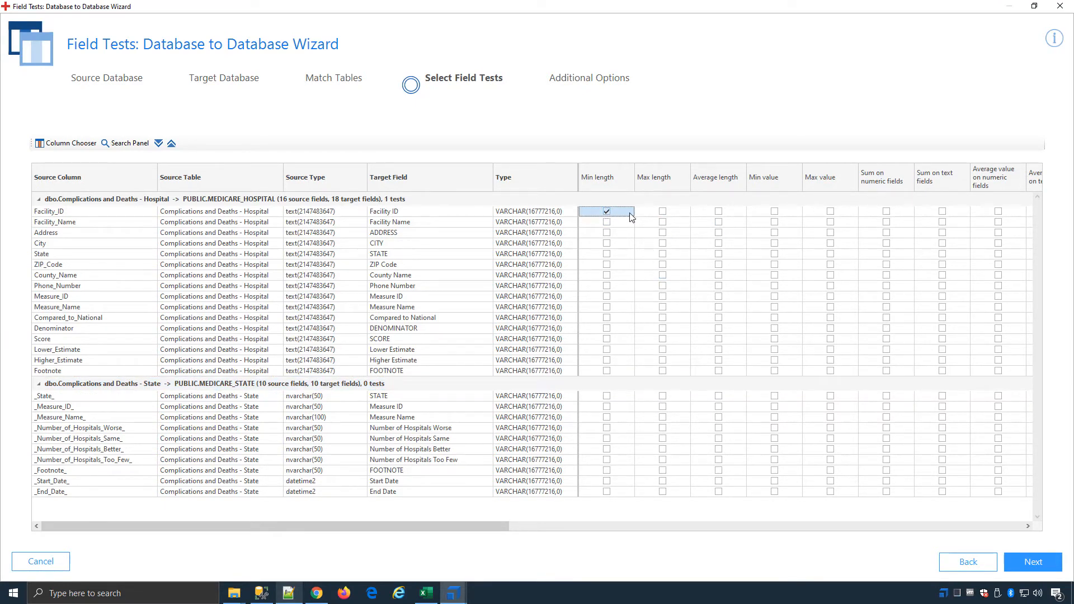
left_click(663, 211)
left_click(662, 254)
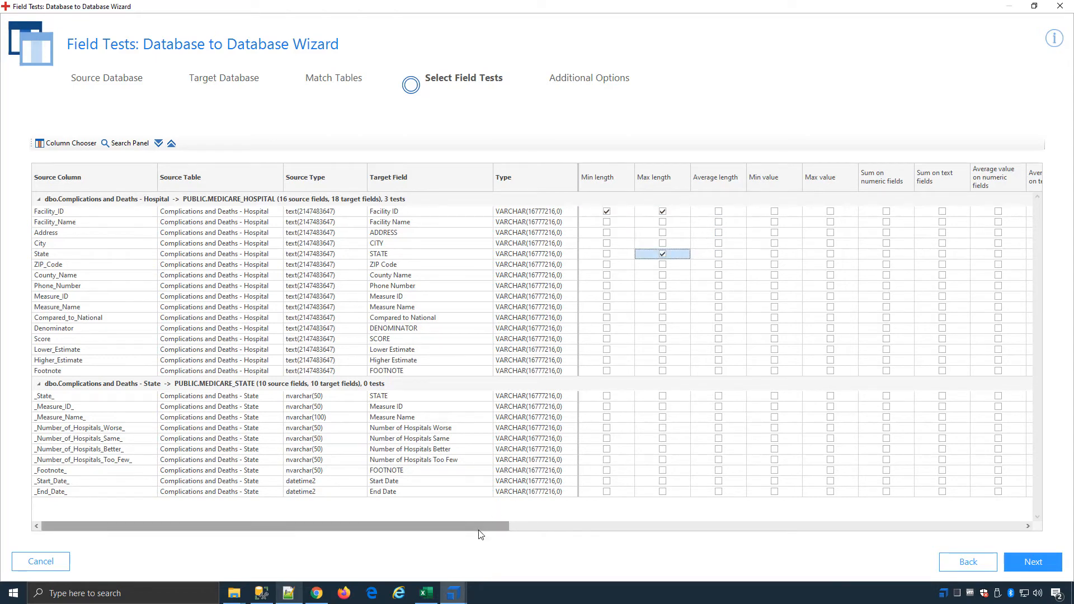
Step: Enable every field test, including Demo SQL, for all fields of both the Hospital and State table pairs
left_click_drag(482, 529, 1030, 528)
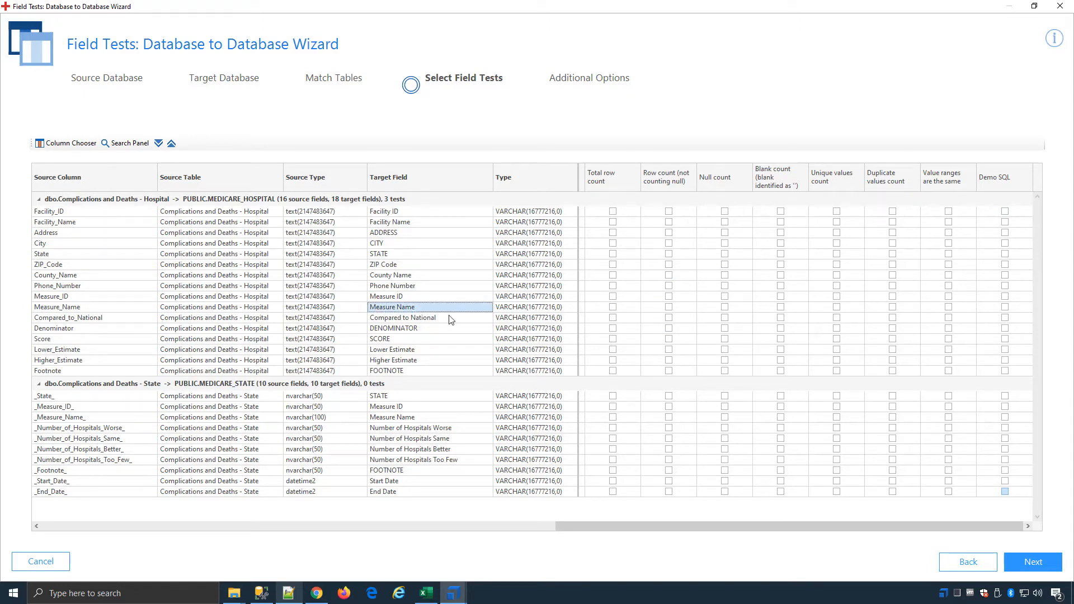
key("ctrl+a")
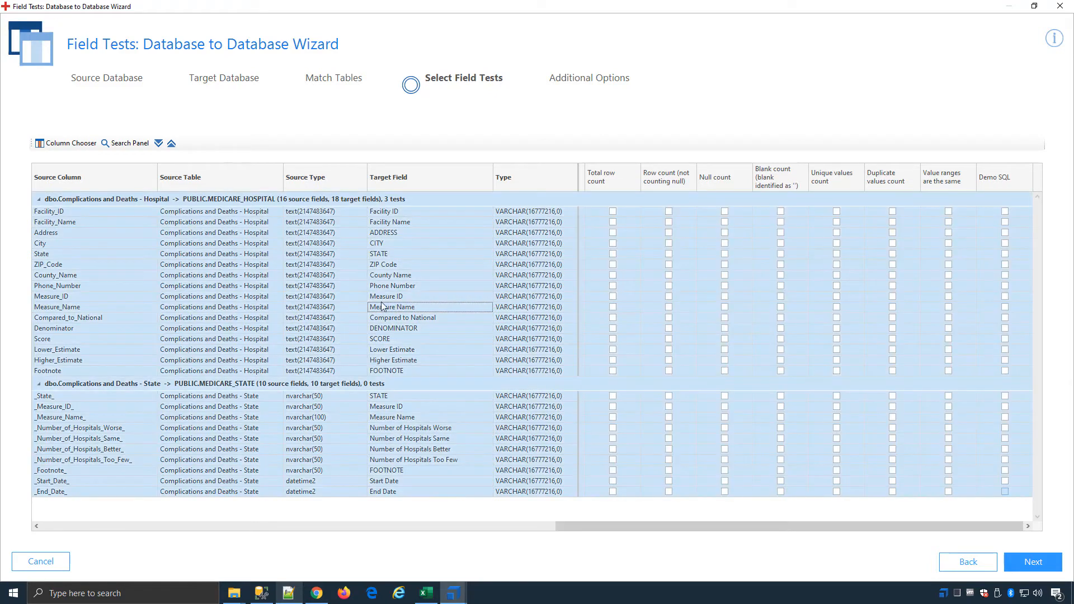
right_click(498, 256)
left_click(528, 267)
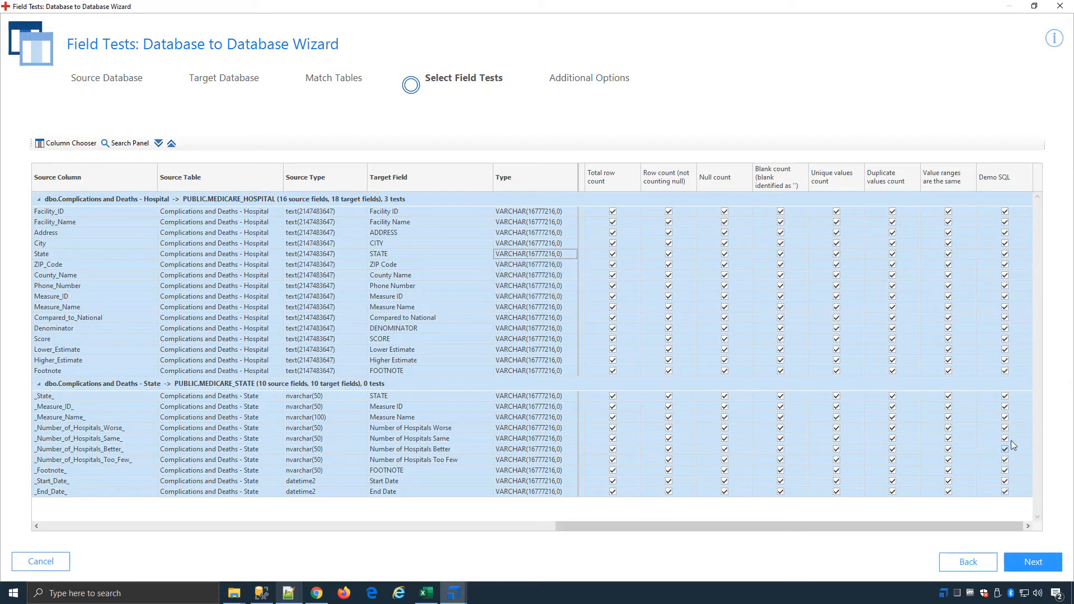
Step: Enable creation of an ExecutionList and a RequirementSet and finish the wizard to generate the field tests
left_click(1038, 564)
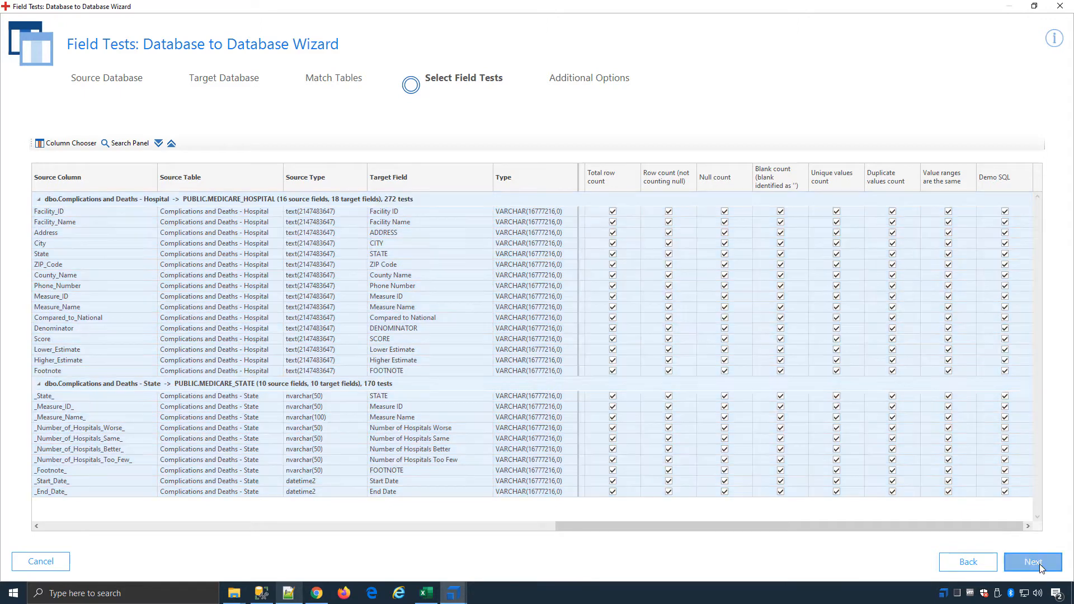
left_click(176, 188)
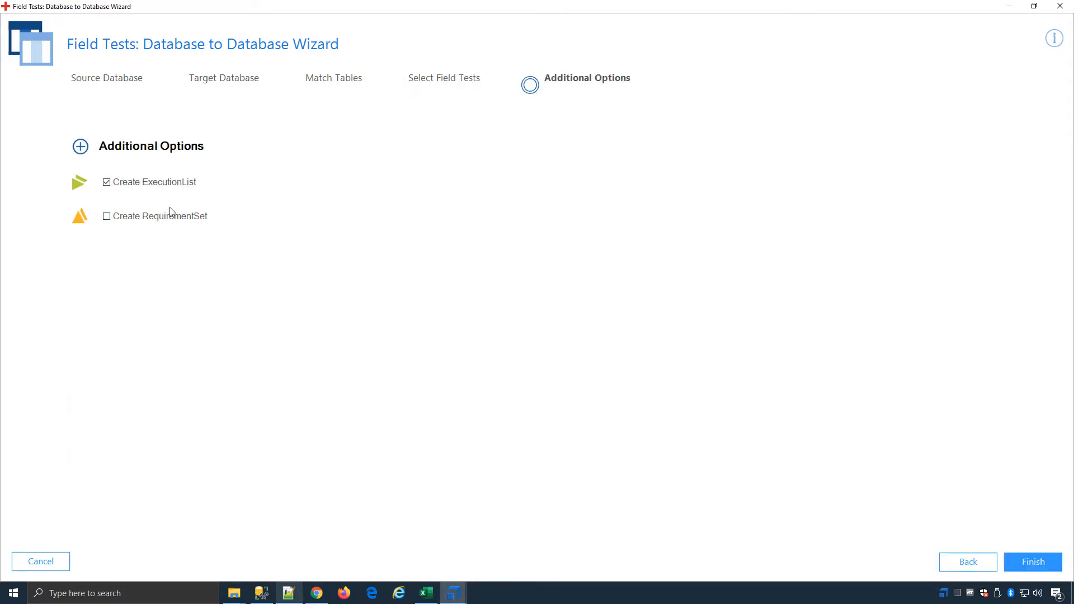
left_click(168, 216)
left_click(1046, 567)
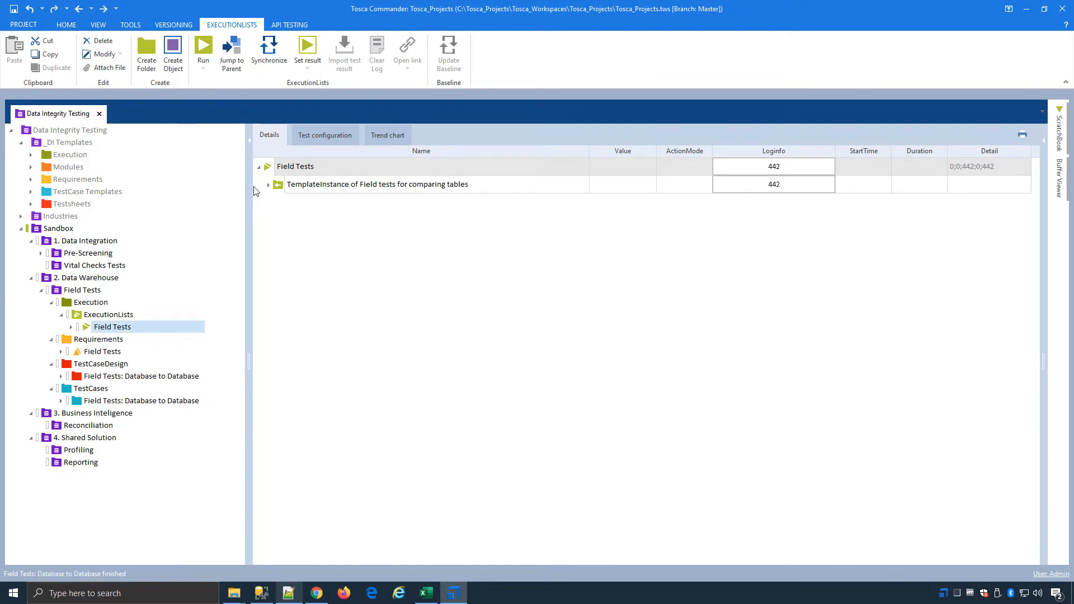
Step: Expand the Field Tests execution list and jump to the test case of the Complications and Deaths - Hospital - Facility_ID - Demo SQL entry
left_click(269, 185)
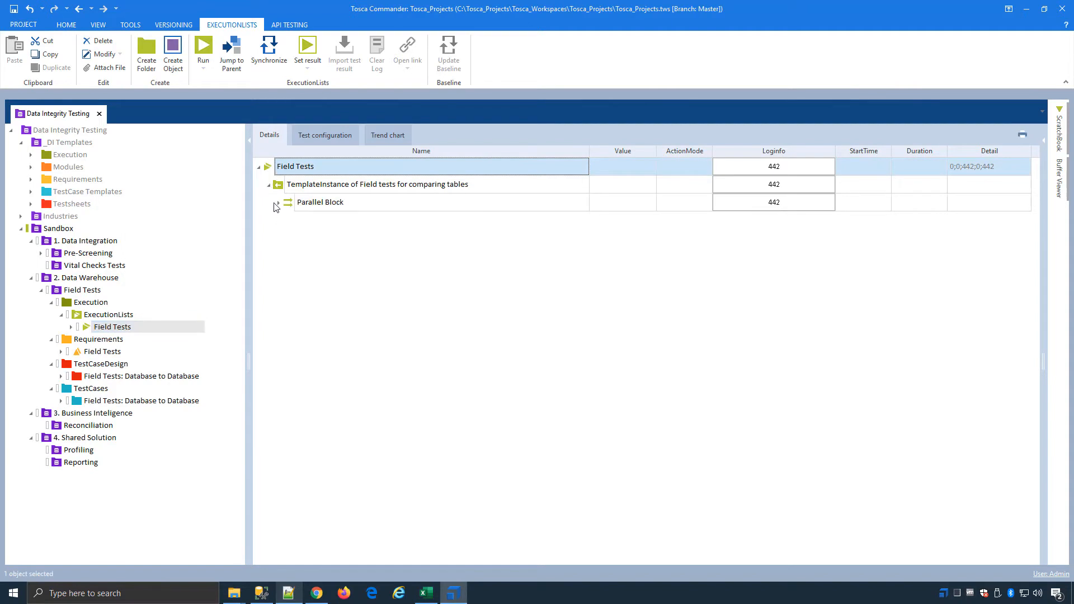
left_click(278, 204)
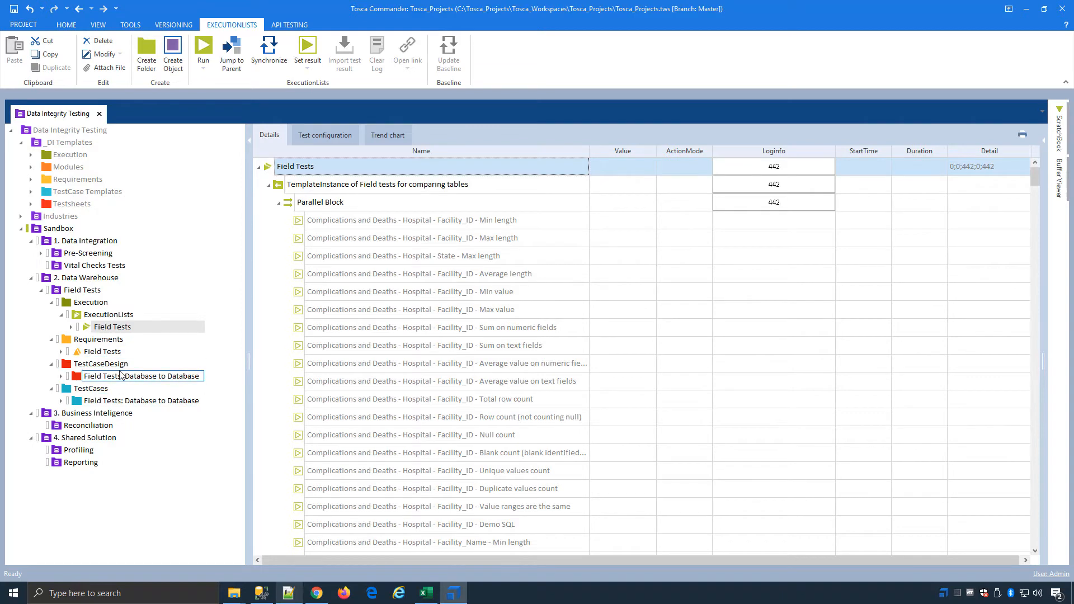
scroll(392, 407, "down", 1)
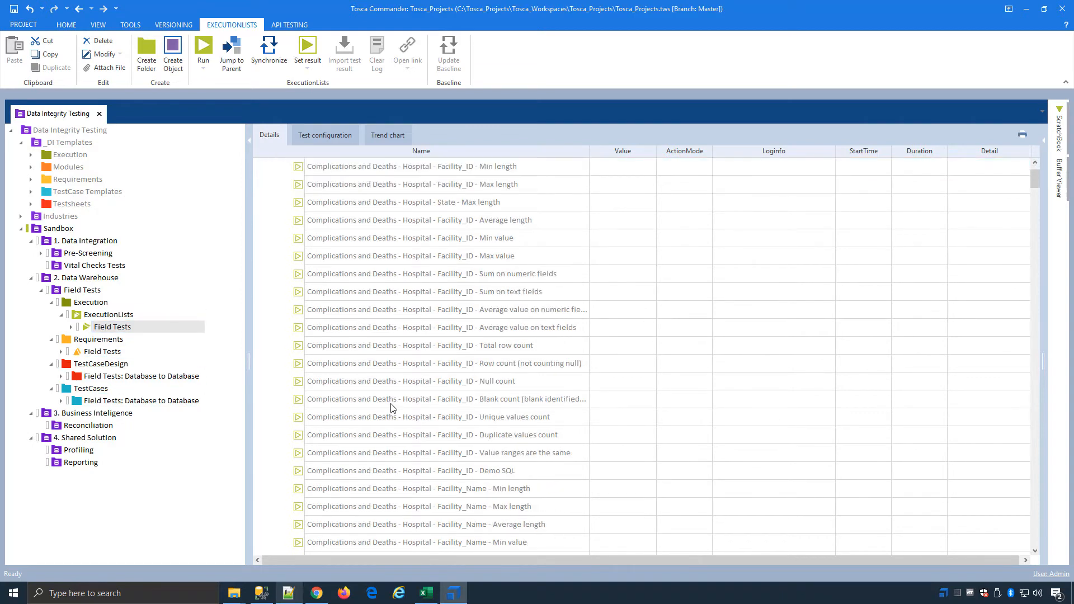
left_click(495, 471)
right_click(530, 471)
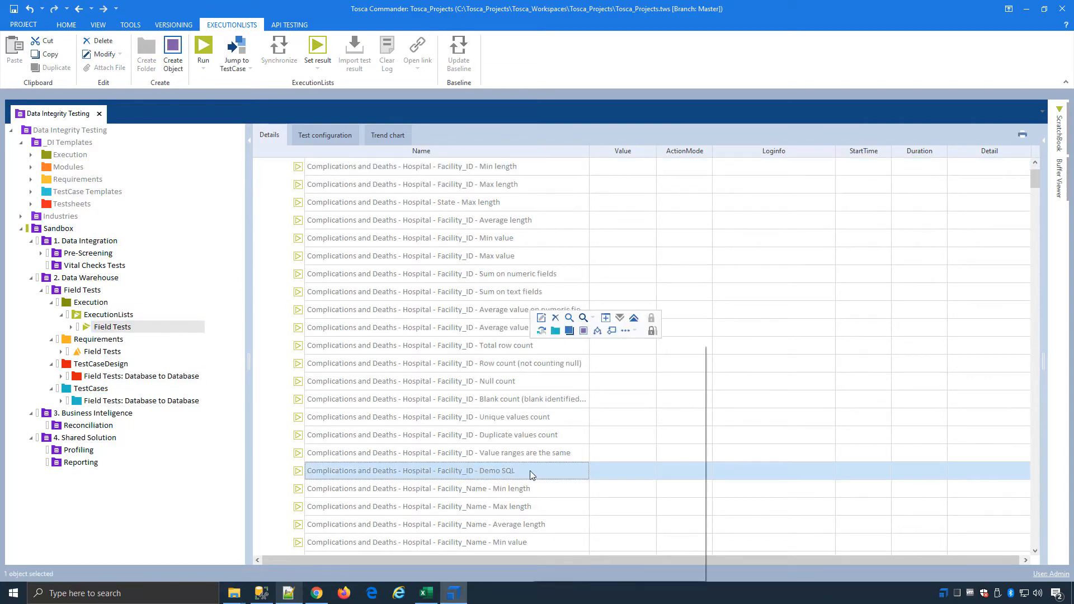
left_click(584, 351)
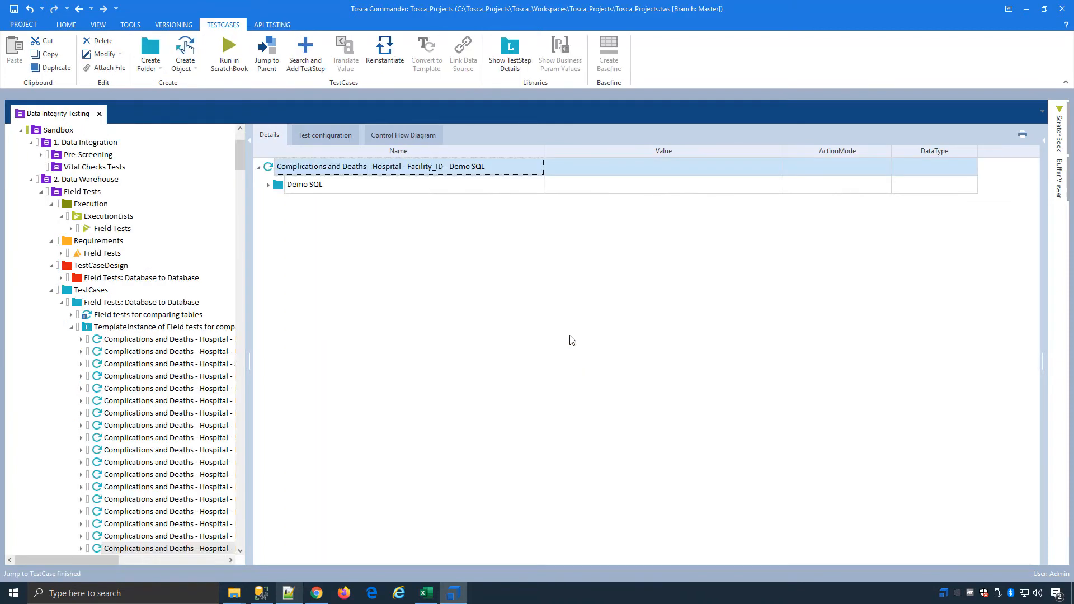
Step: Expand all steps of the Facility_ID Demo SQL test case and examine the source row count's SQL Statement
right_click(364, 171)
left_click(454, 145)
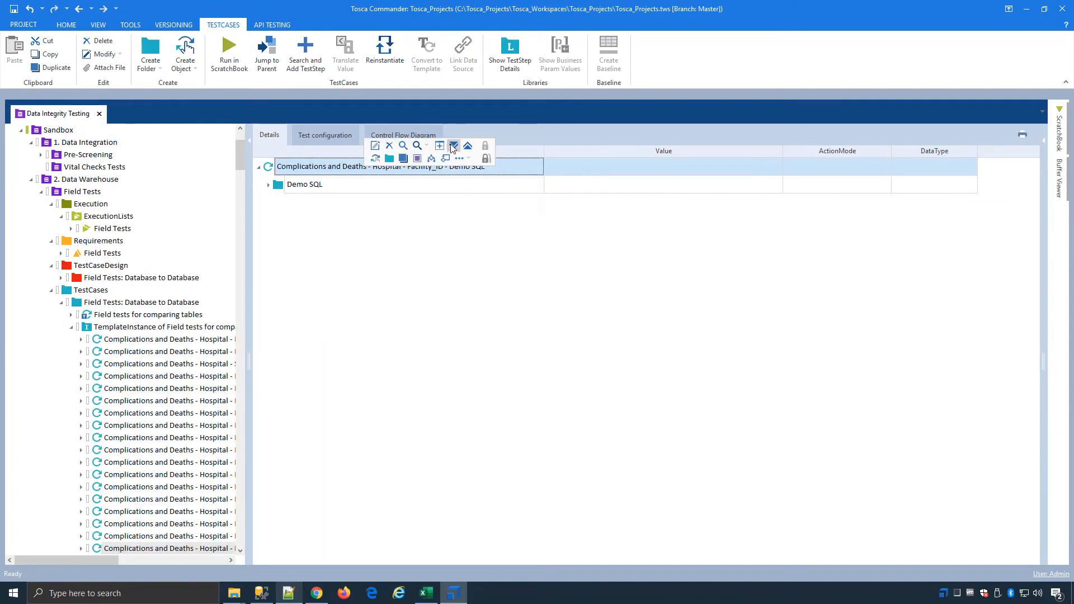
left_click(479, 258)
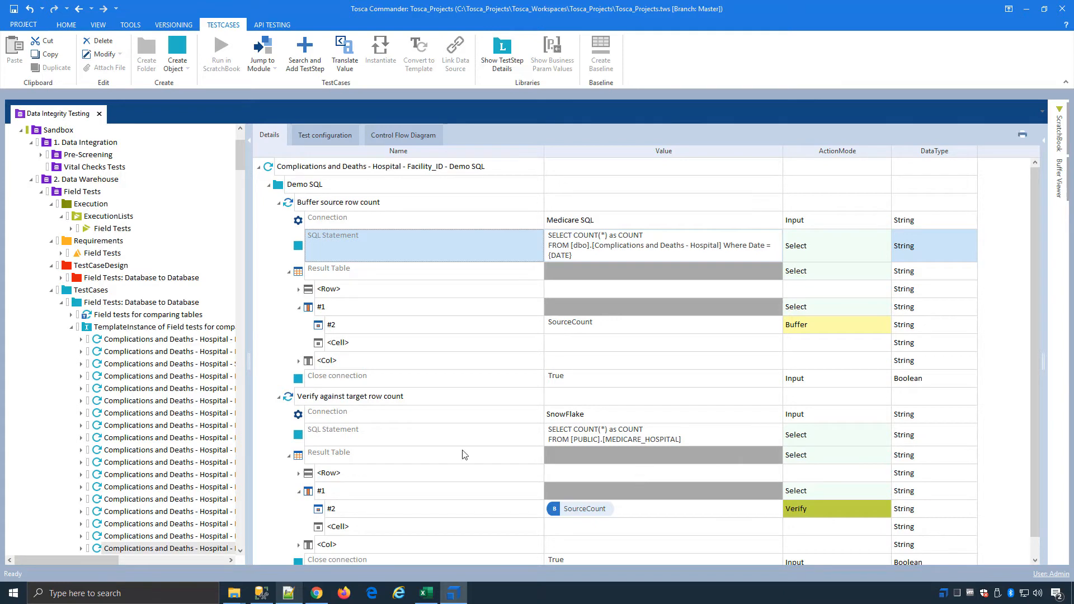
Step: Open the Field tests for comparing tables test sheet under TestCaseDesign and expand its Source and Target attributes
left_click(74, 329)
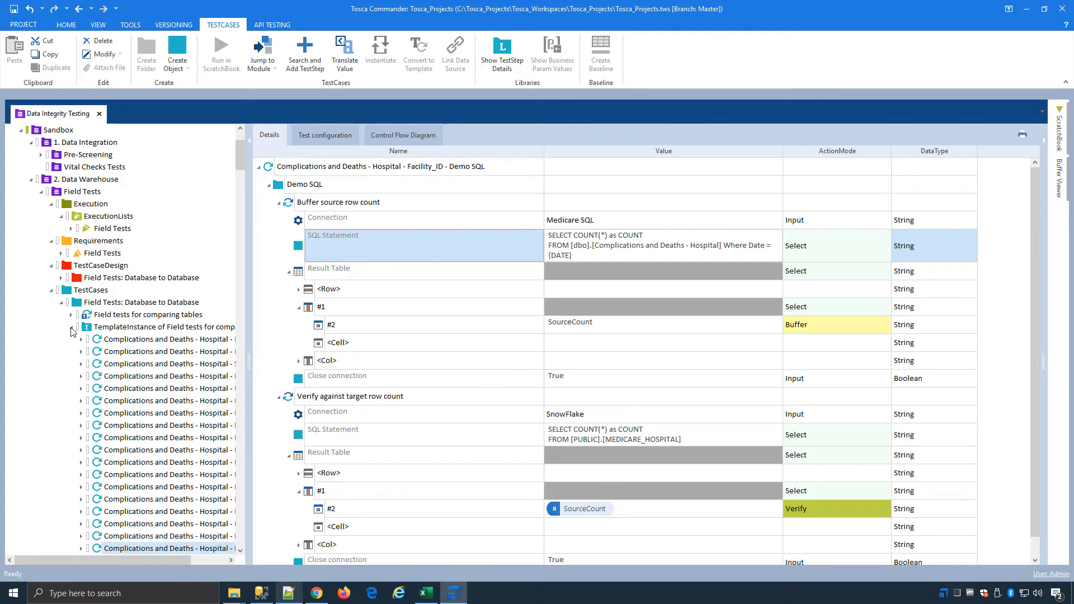
left_click(61, 376)
left_click(115, 388)
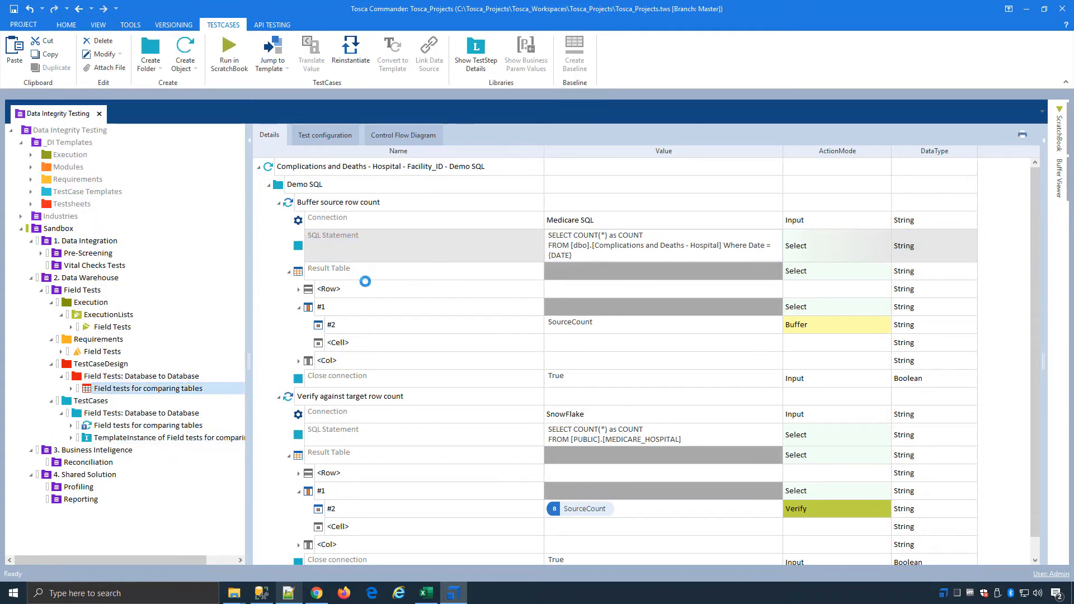
left_click(268, 221)
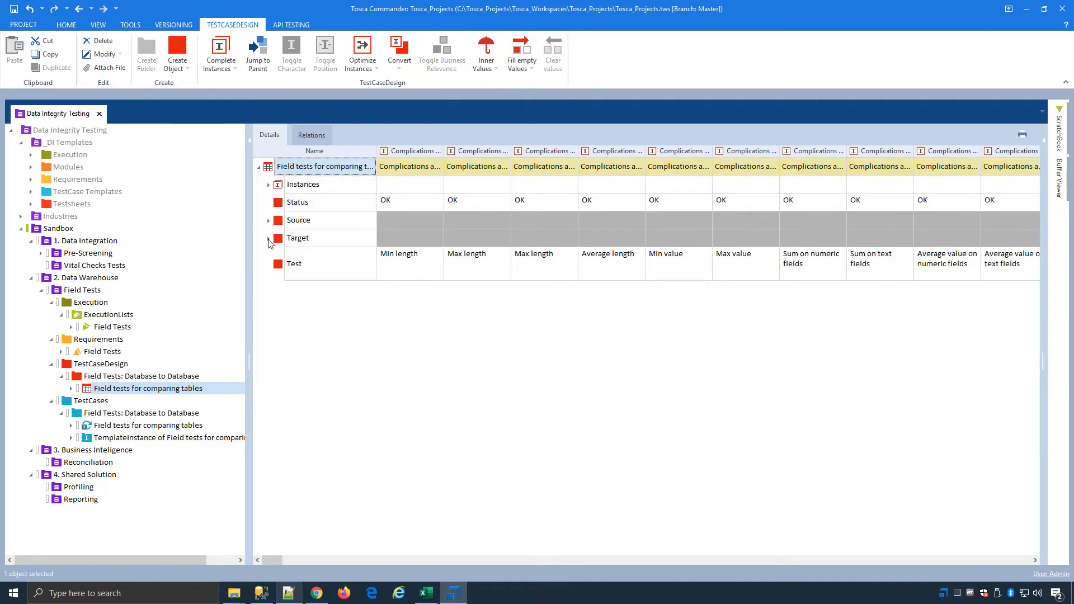
left_click(269, 324)
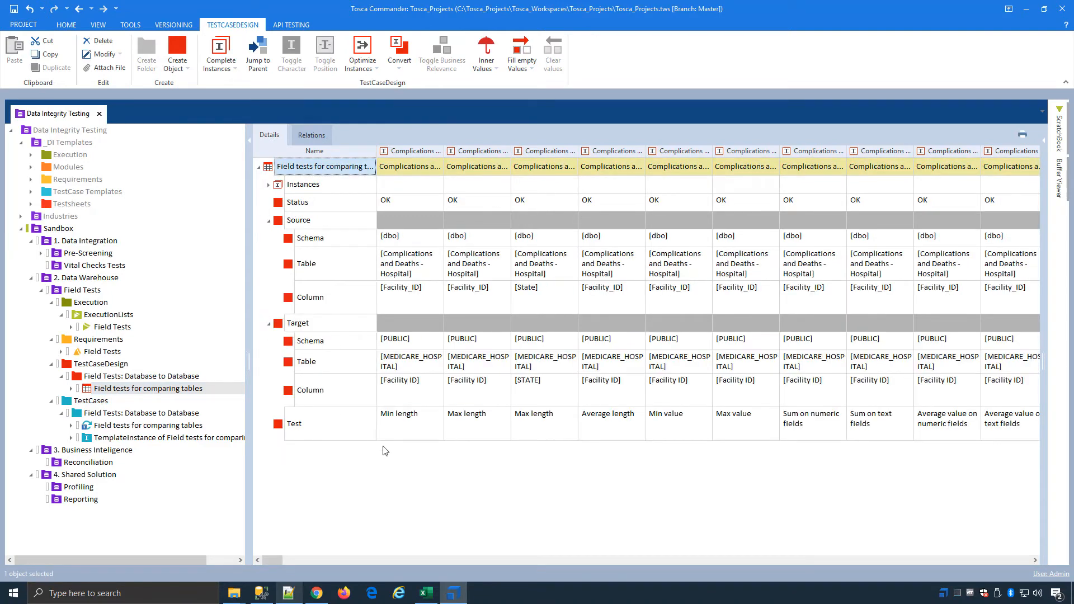
Step: View the Field Tests requirement set and execution list, then collapse the Field Tests folder under 2. Data Warehouse
left_click(108, 353)
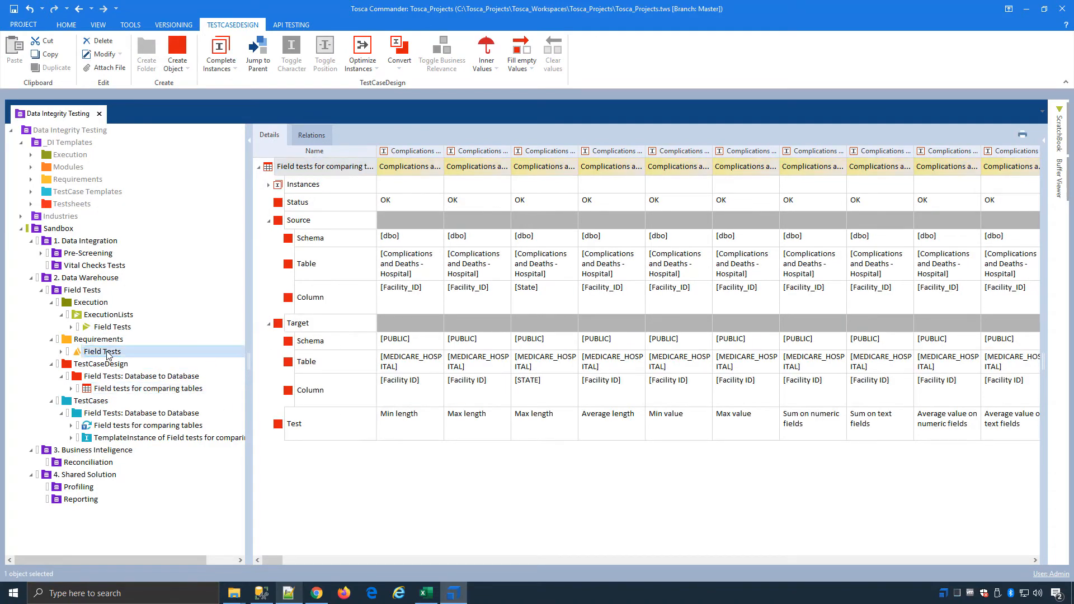
left_click(112, 328)
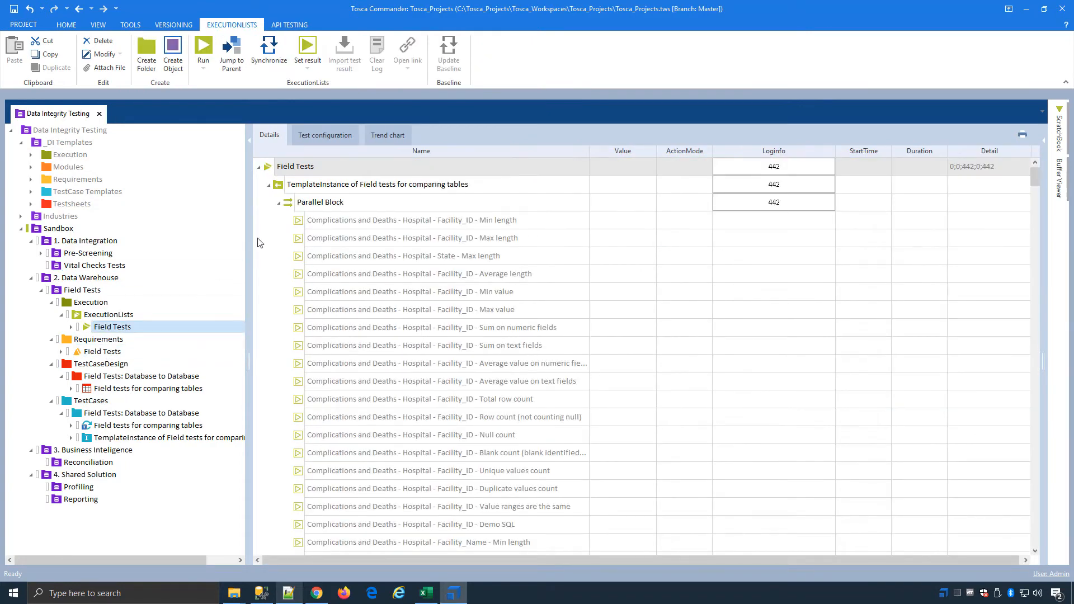
left_click(42, 291)
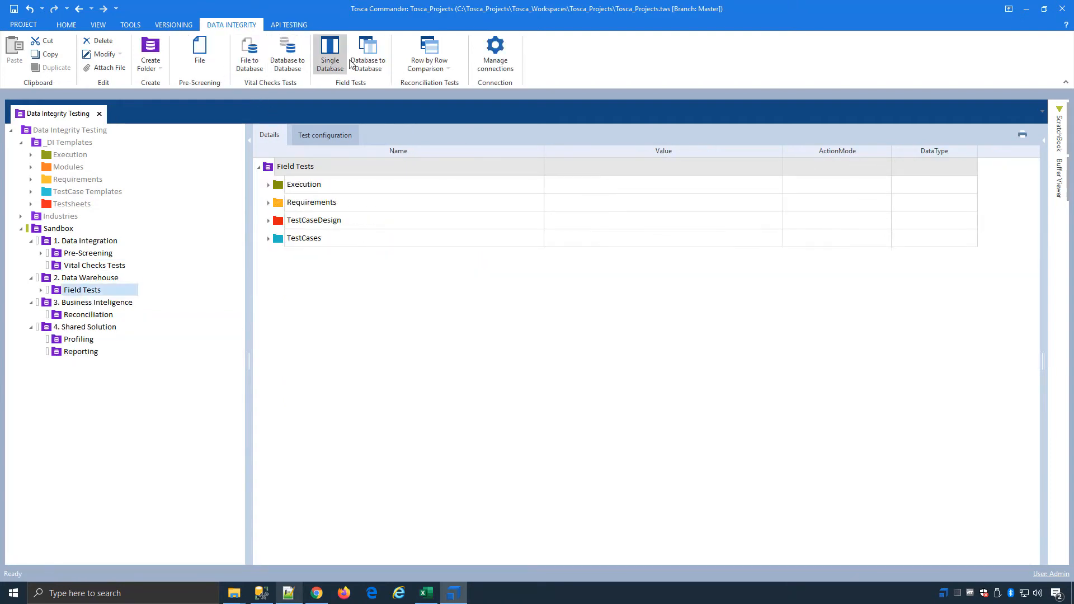
Step: Select the Sandbox Reconciliation folder and review the available Row by Row Comparison variants without creating one
left_click(1027, 8)
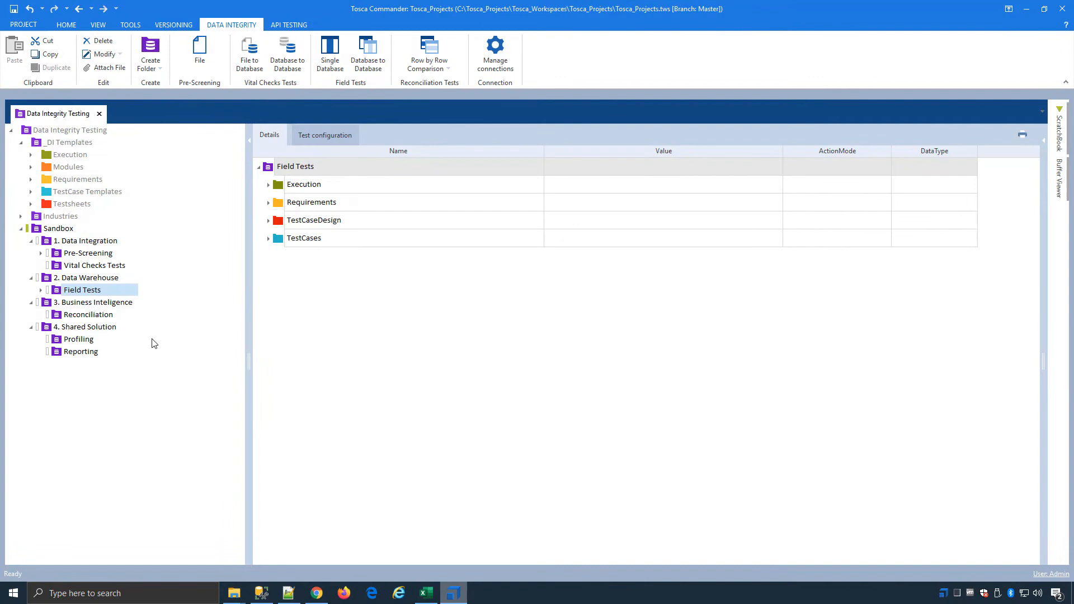
left_click(77, 317)
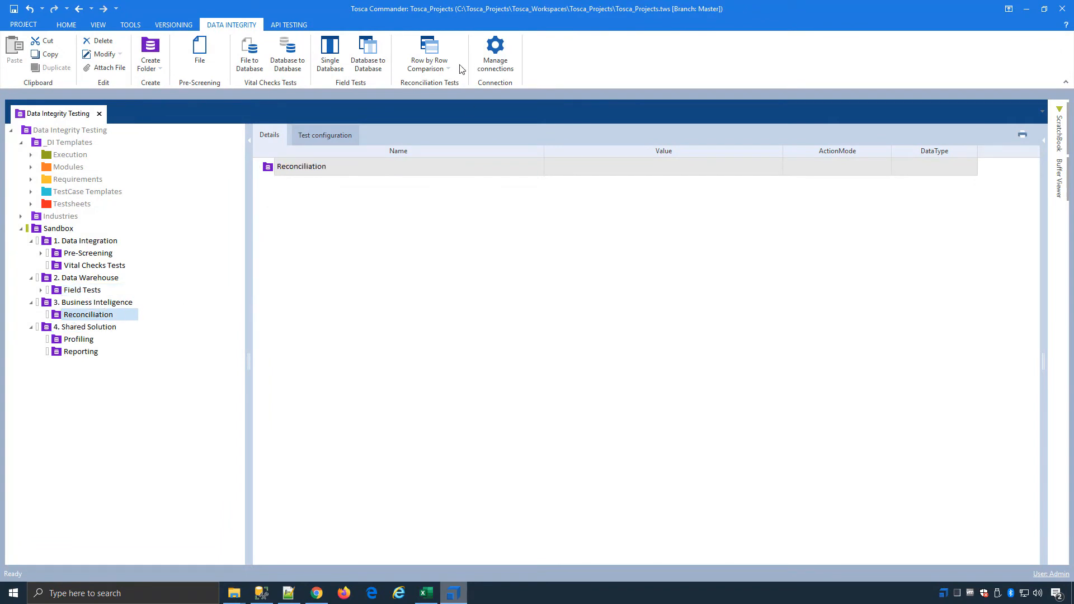
left_click(443, 66)
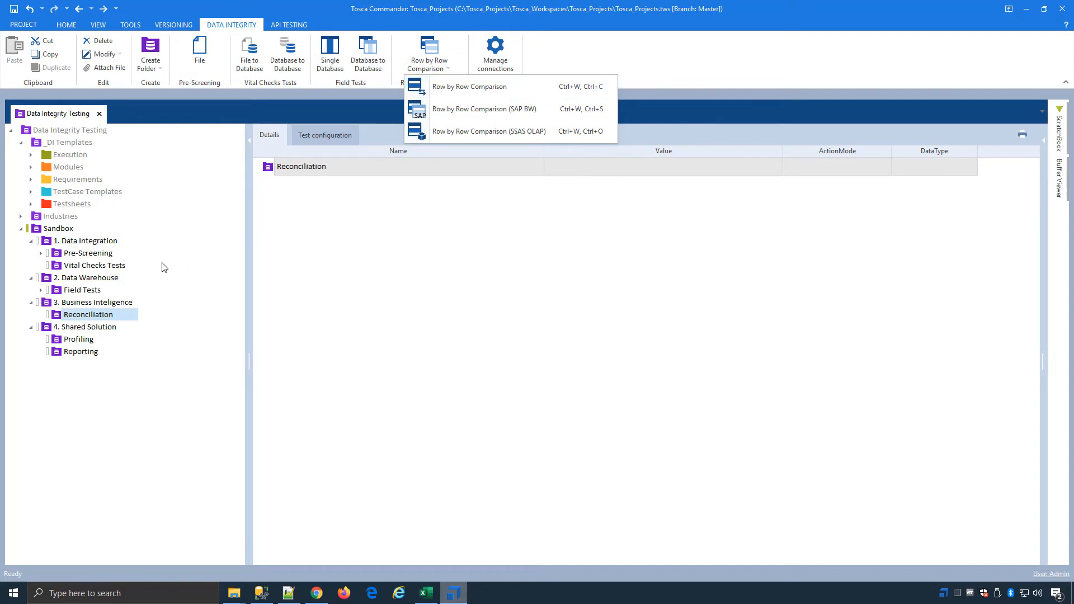
left_click(120, 377)
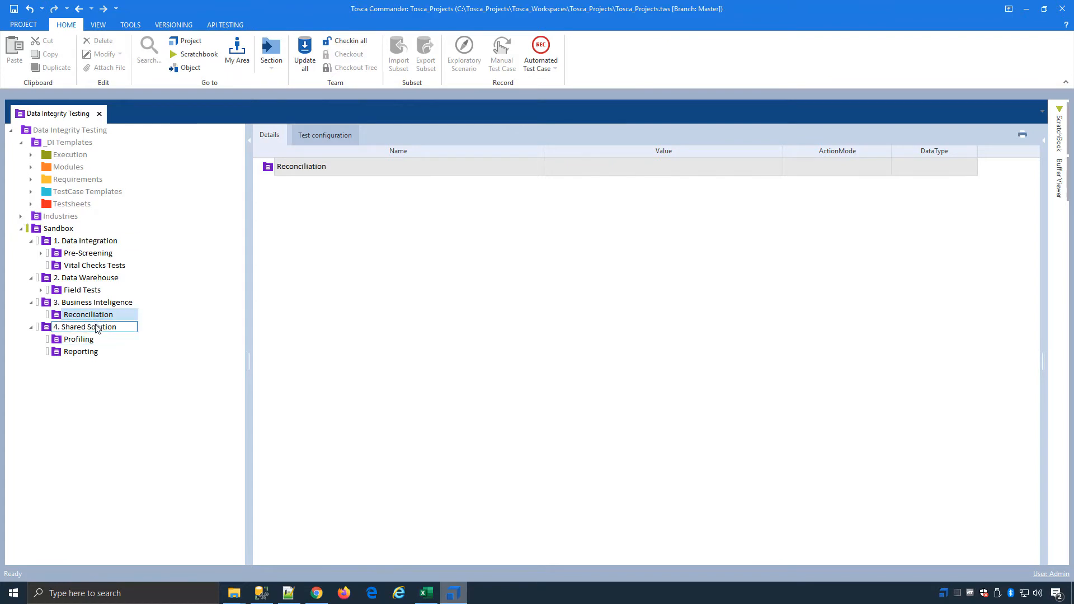
Step: Expand Industries down to the Healthcare Reconciliation test cases and display the Data Move Compare Local CSV File to SNOWFLAKE Database test case
left_click(21, 217)
left_click(32, 229)
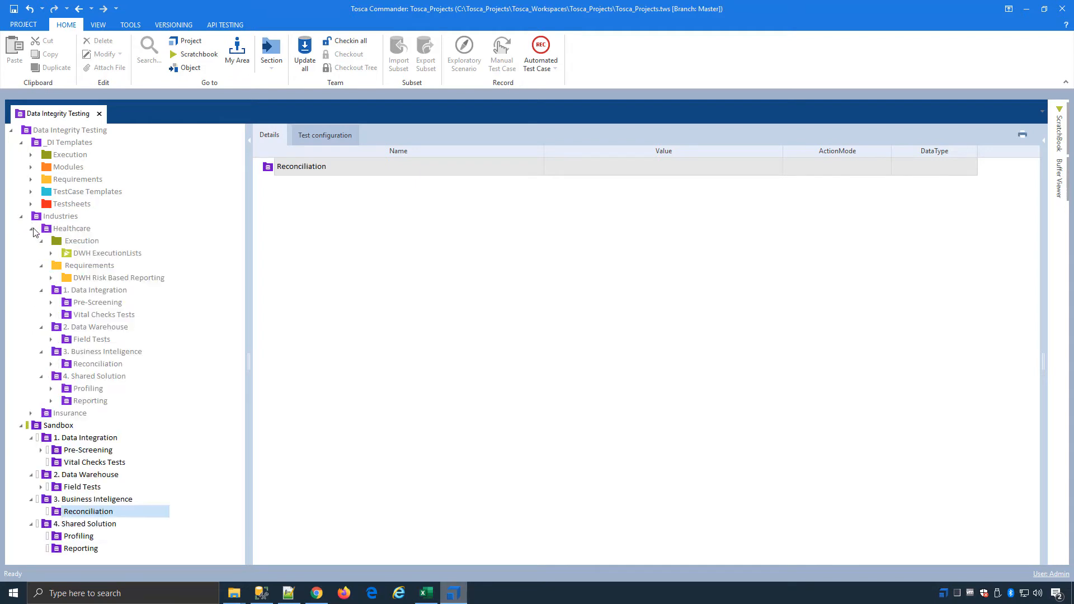
left_click(51, 364)
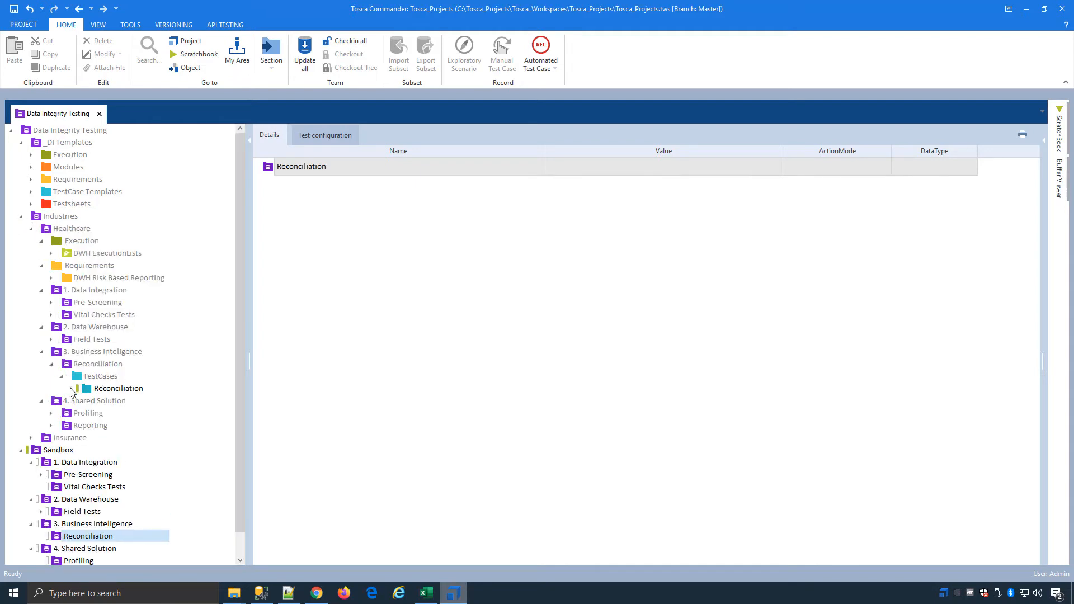
left_click(71, 389)
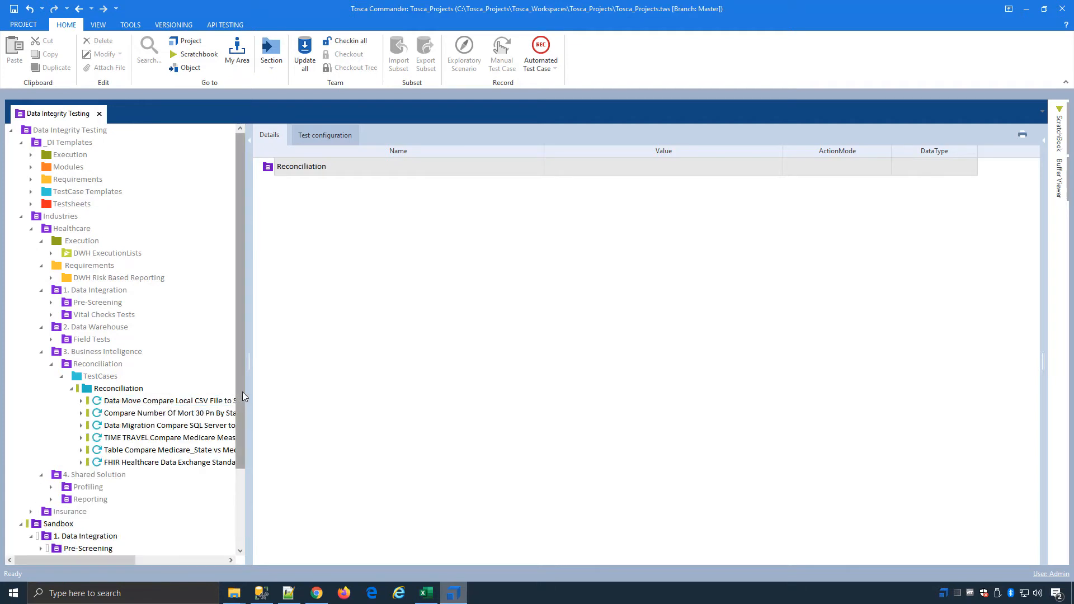
left_click(208, 392)
left_click(120, 402)
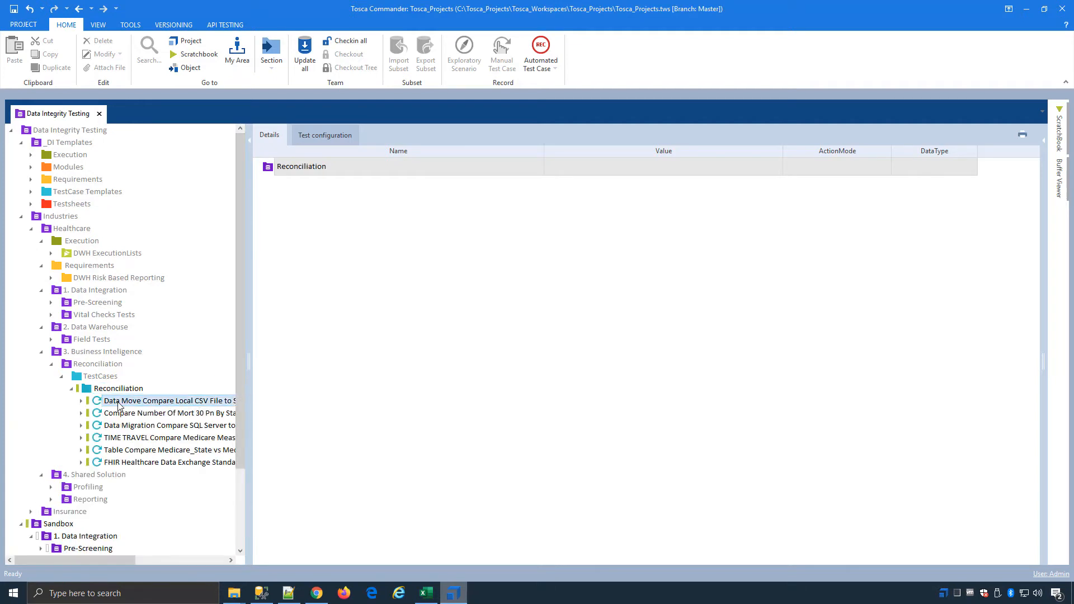
left_click(258, 167)
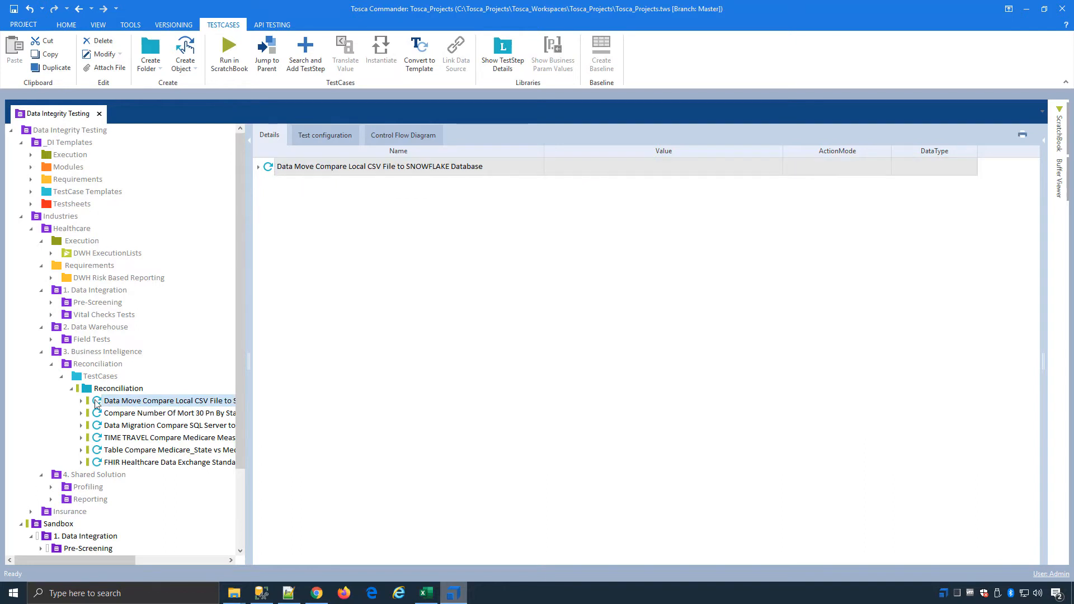
Step: Open the Data Migration Compare SQL Server to SNOWFLAKE Database test case and review the connections available for its source database
left_click(138, 404)
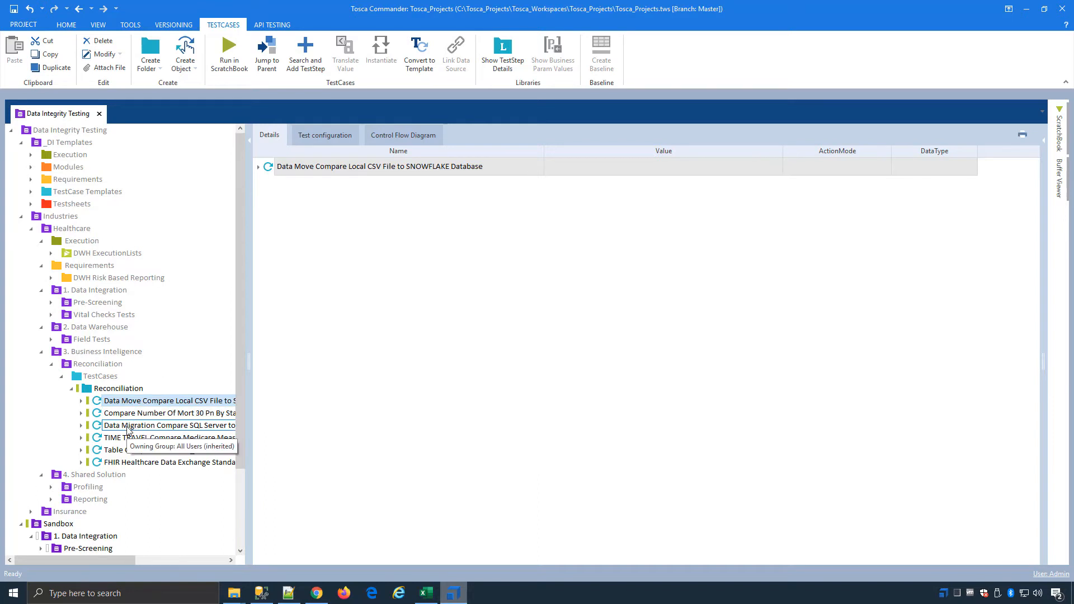
left_click(127, 427)
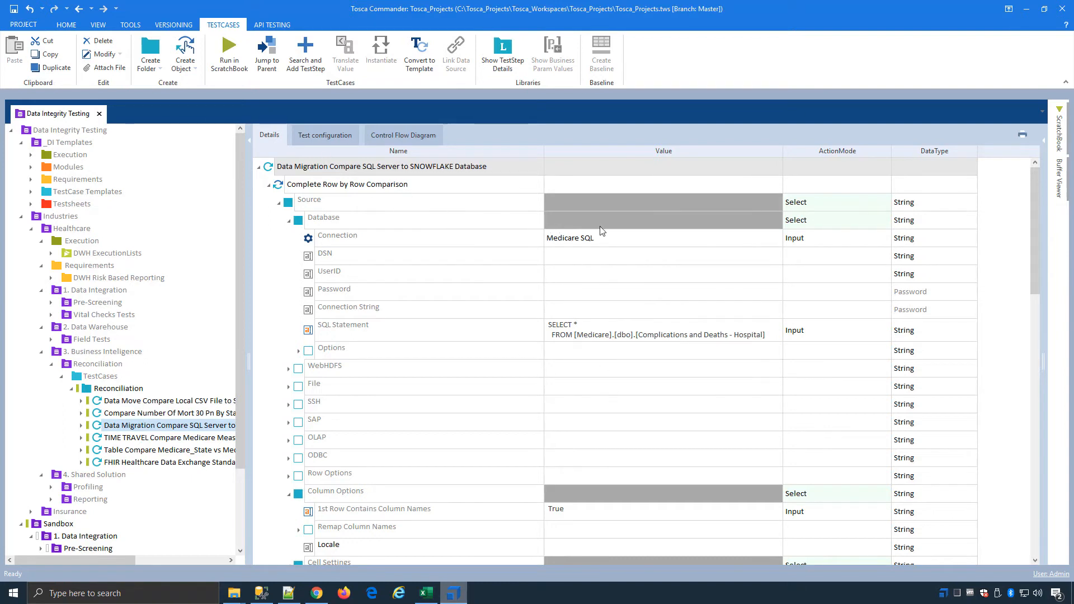
left_click(699, 241)
left_click(767, 240)
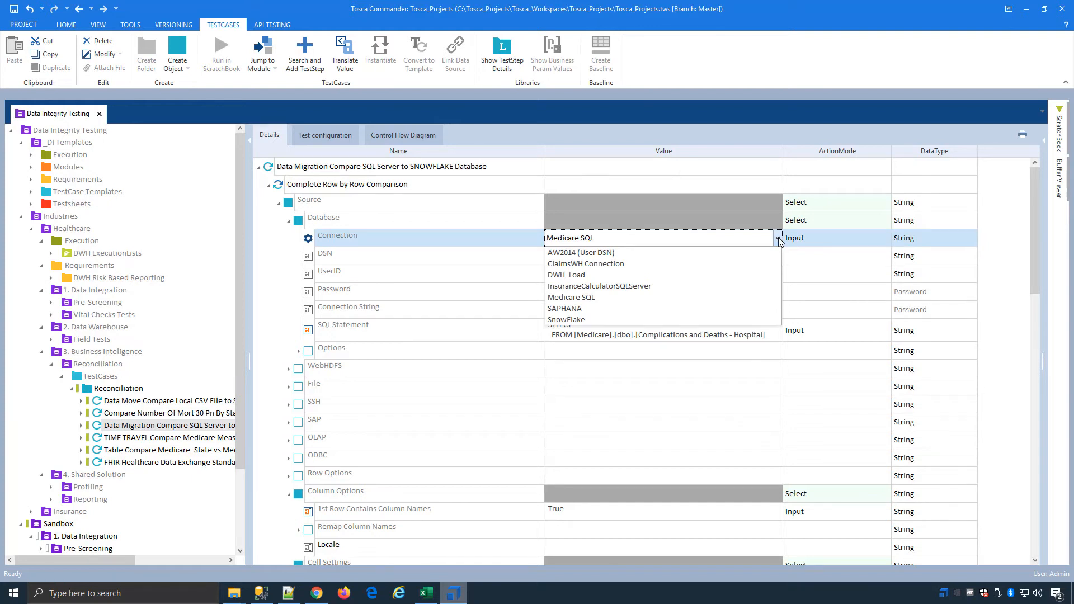
left_click(482, 245)
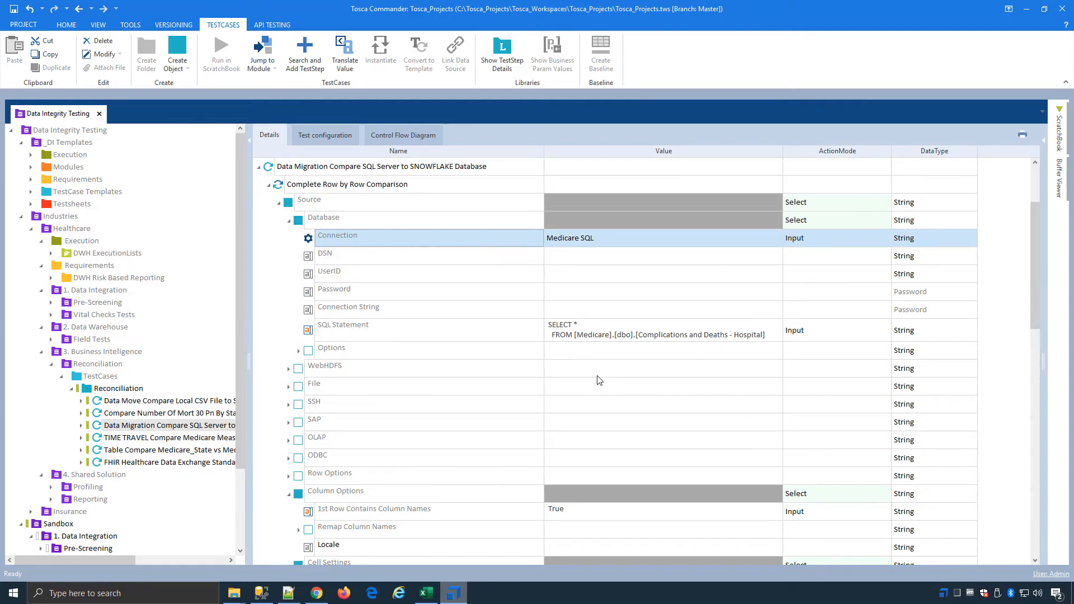
Step: Expand the source's Remap Column Names and browse the cell setting options available for All Columns, leaving the empty option unset
scroll(599, 381, "down", 4)
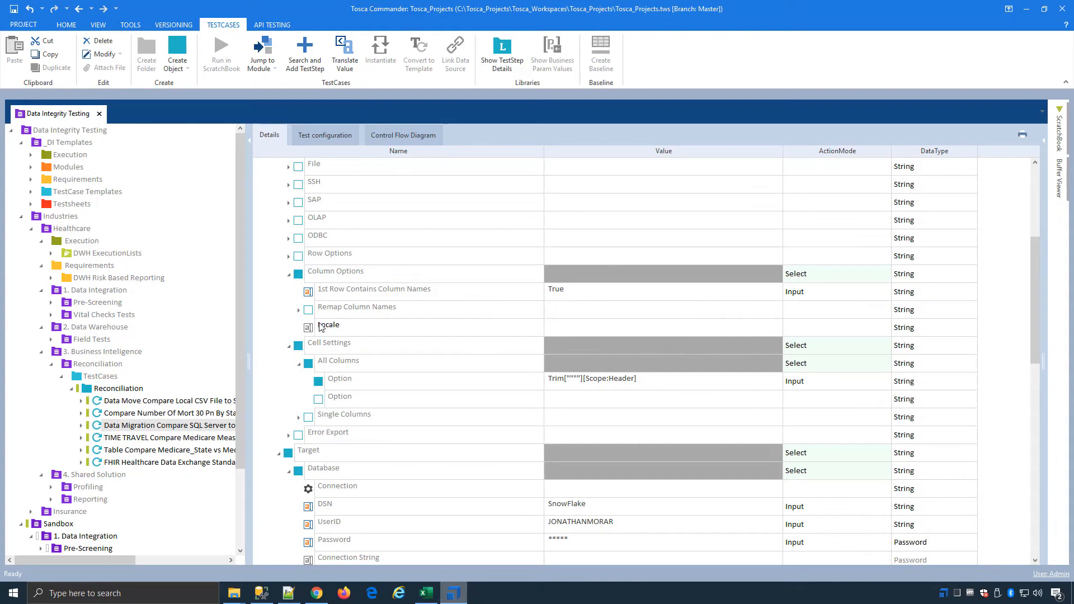
left_click(299, 310)
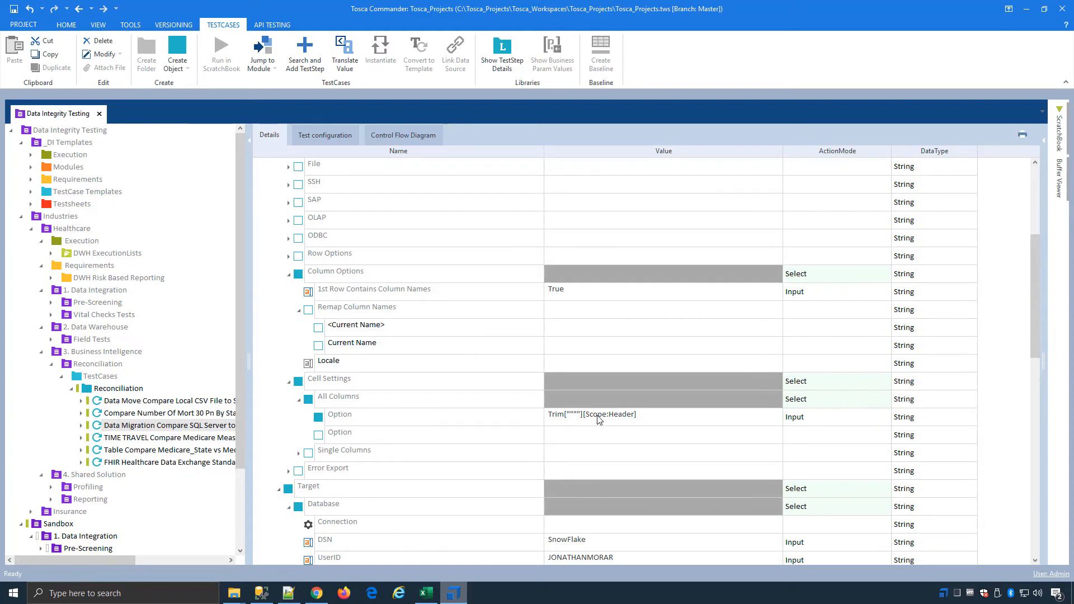
mouse_move(599, 420)
left_click(694, 434)
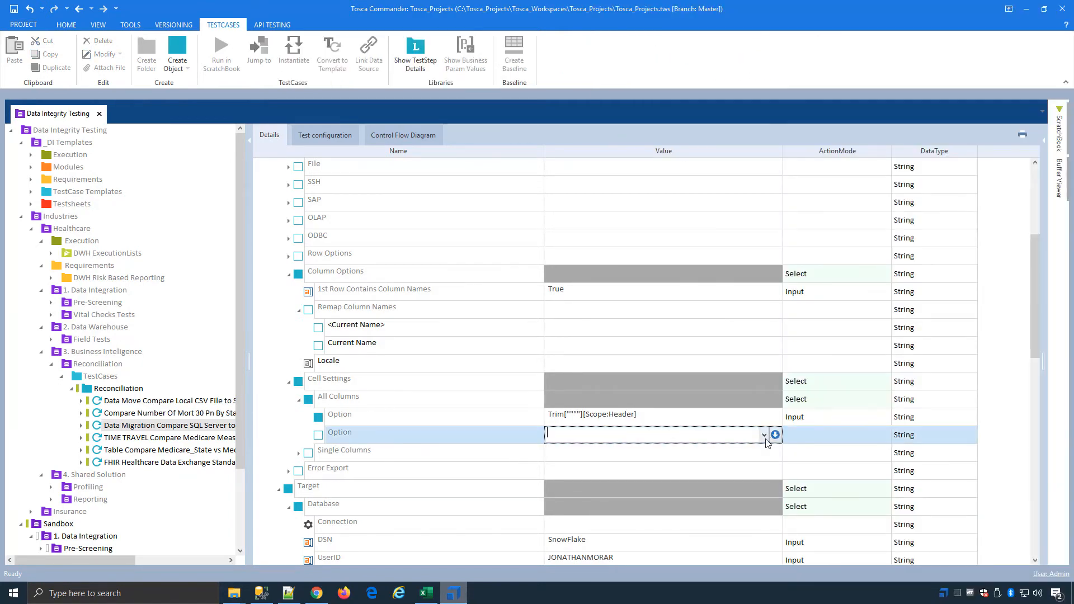
left_click(765, 436)
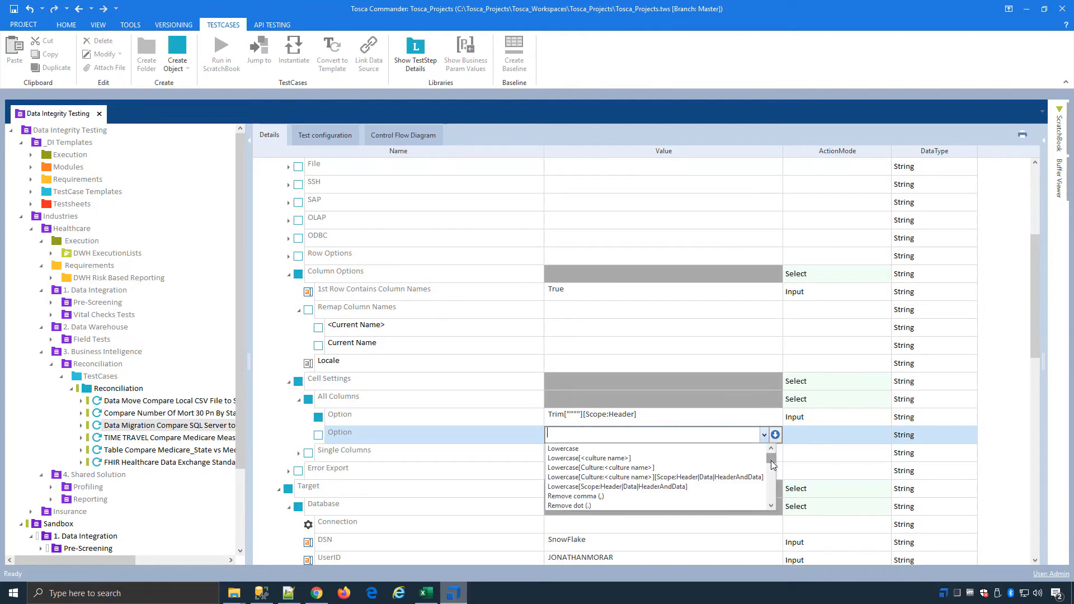
left_click_drag(771, 461, 772, 462)
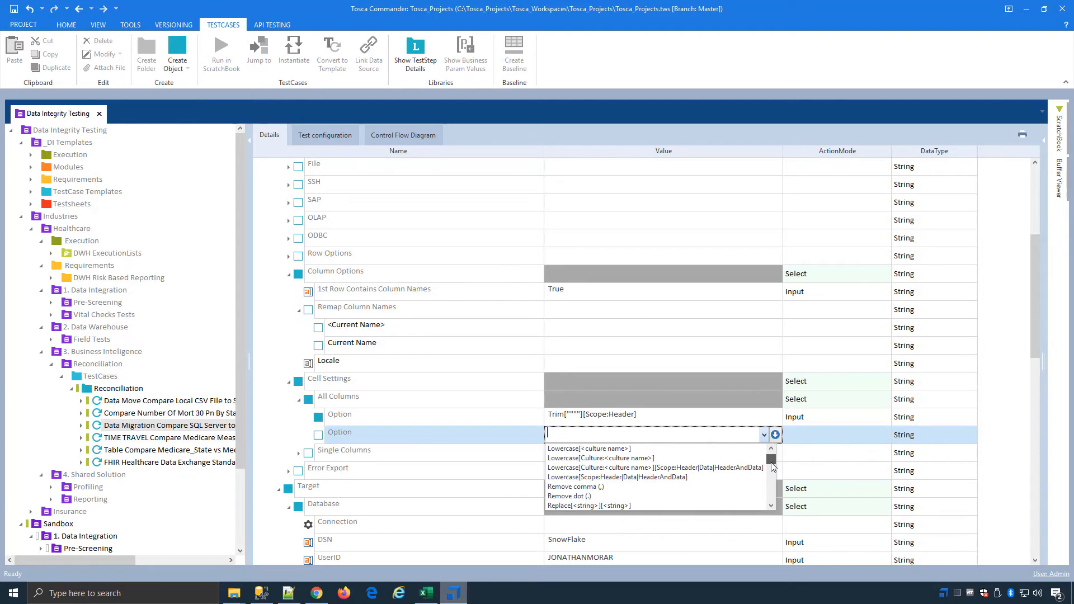
mouse_move(773, 467)
left_mouse_down()
mouse_move(768, 515)
mouse_move(762, 466)
left_mouse_up()
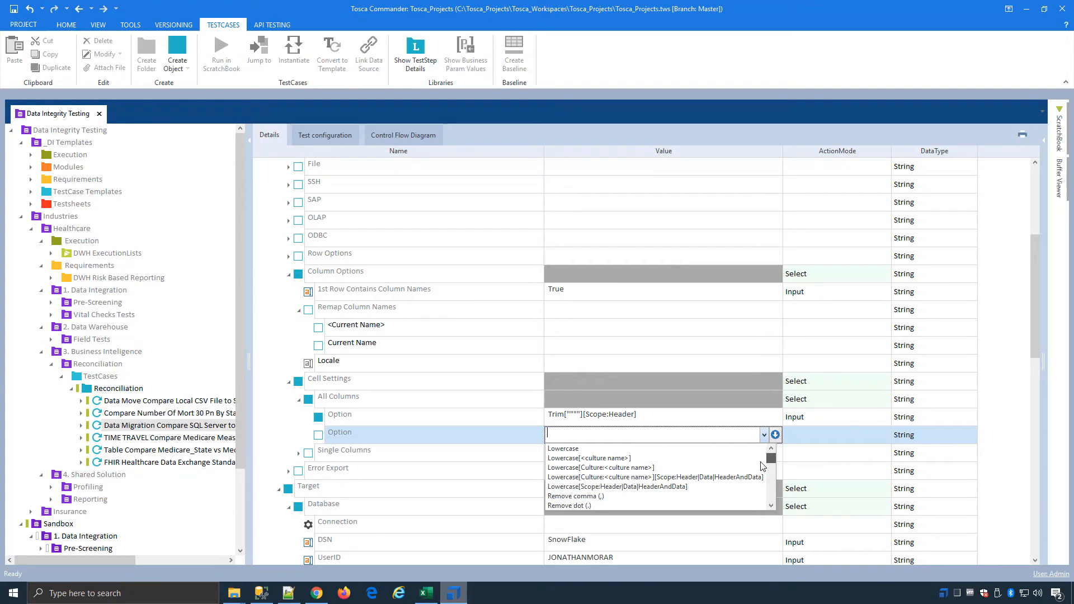
left_click(327, 418)
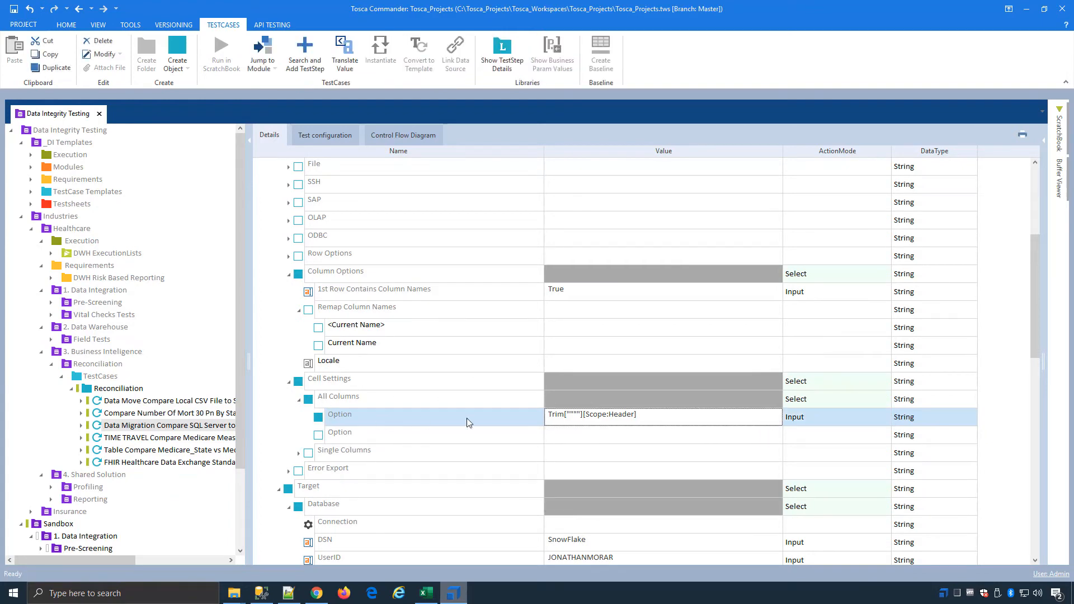
Step: Examine the comparison's target database settings and the available Row Key options, keeping All Source Columns
scroll(467, 418, "down", 3)
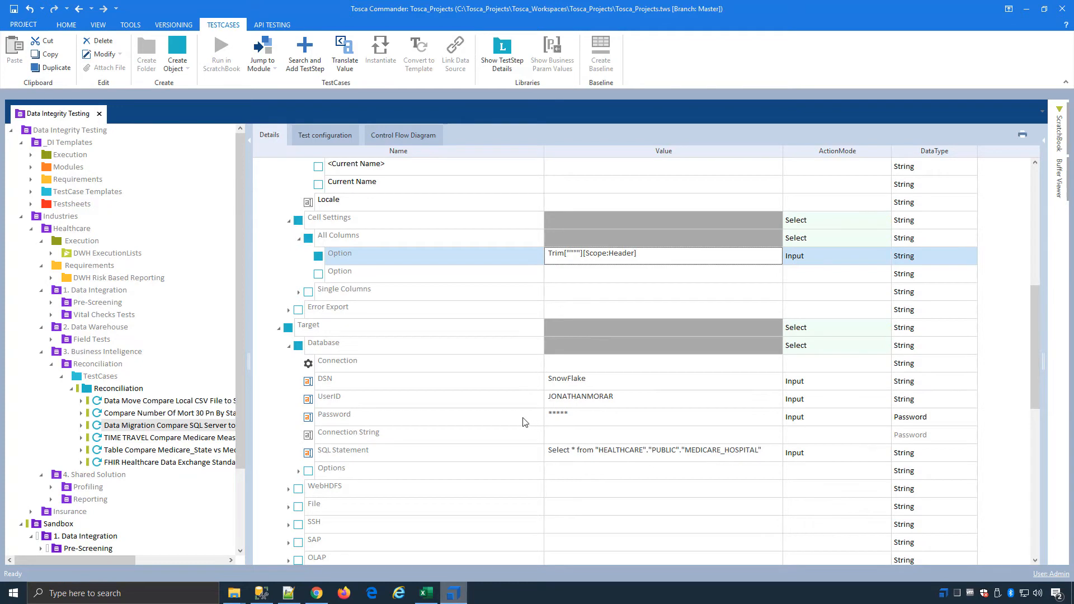
scroll(523, 419, "down", 3)
scroll(500, 423, "down", 2)
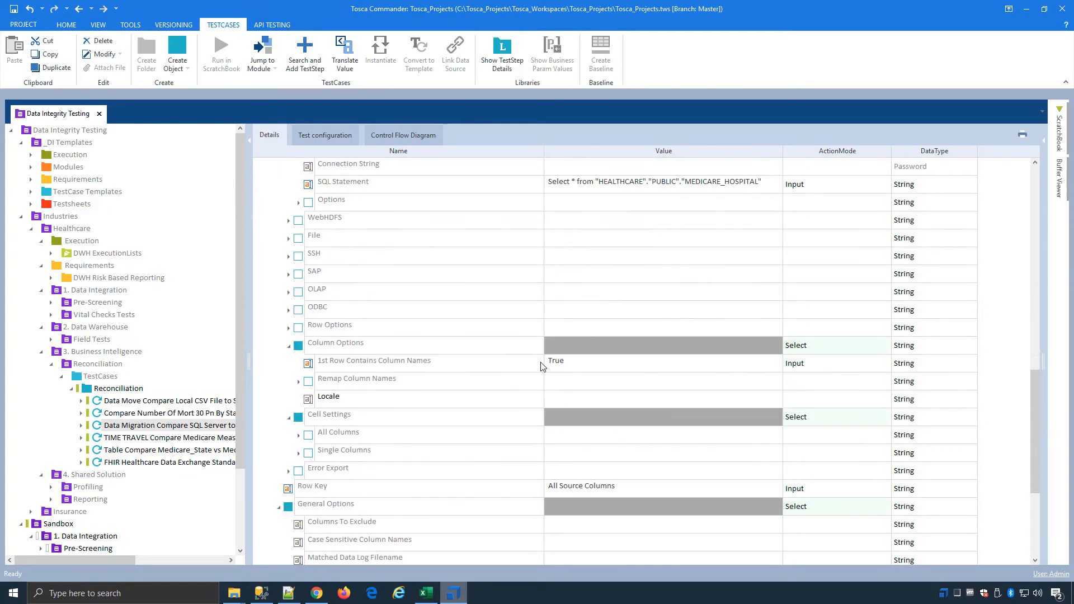
scroll(505, 396, "down", 1)
scroll(506, 395, "down", 1)
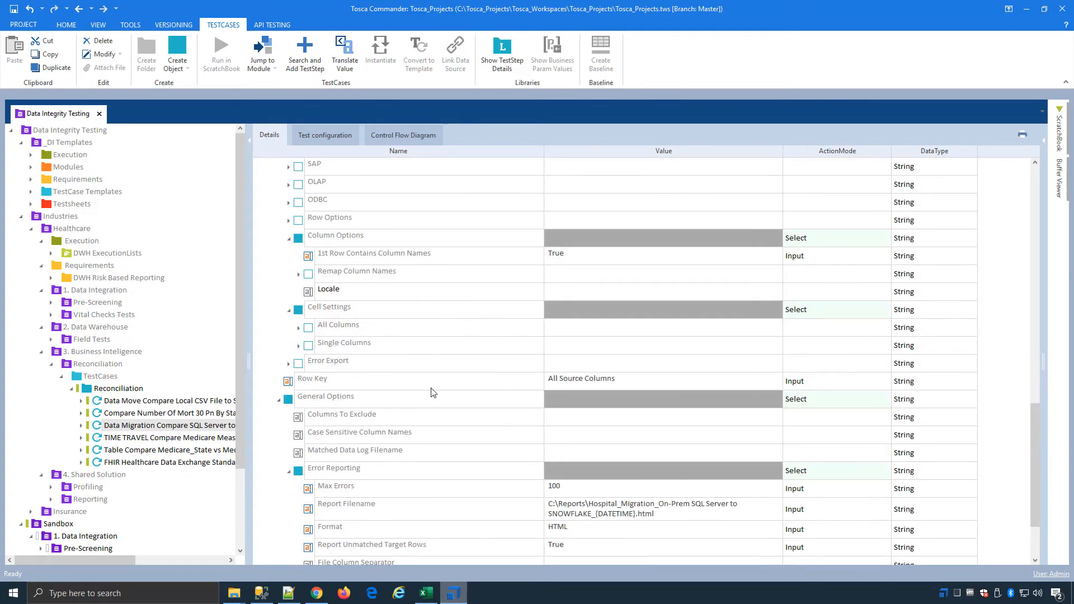
left_click(563, 382)
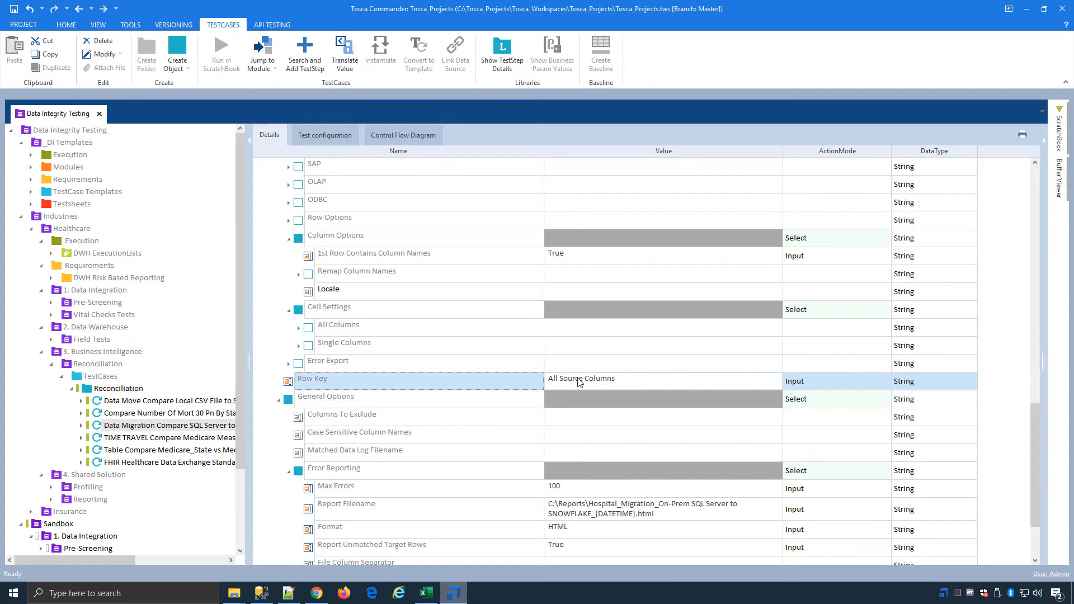
left_click(672, 386)
left_click(761, 383)
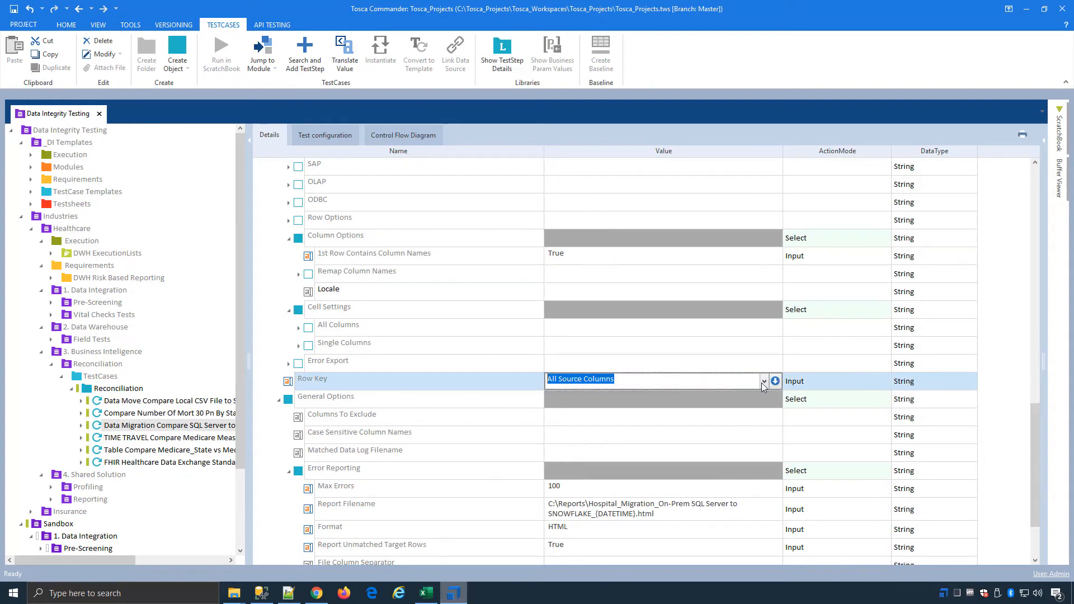
left_click(762, 383)
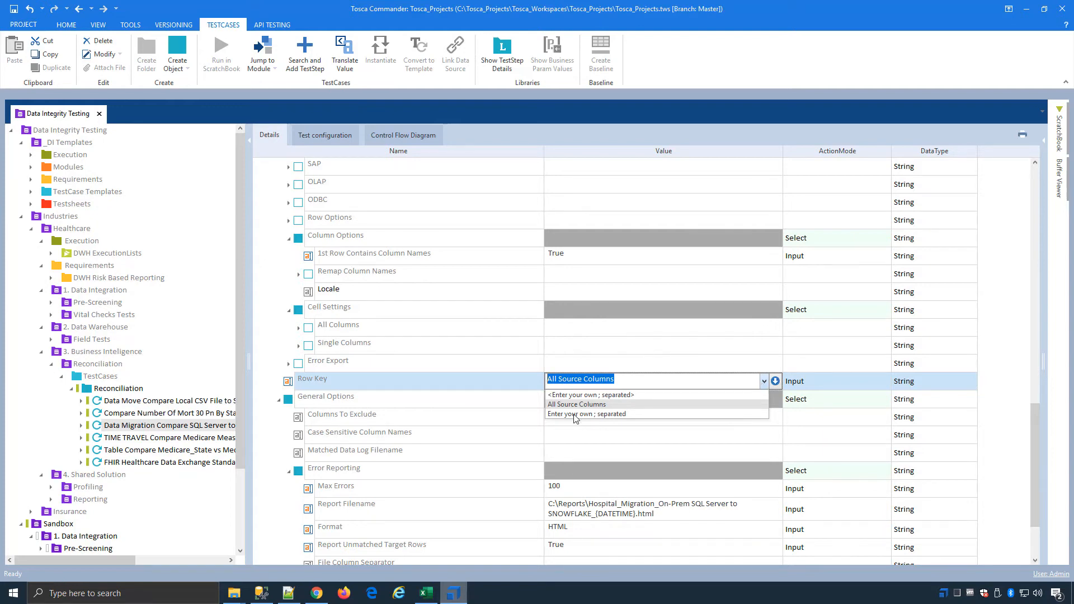
left_click(455, 449)
Step: Examine the Error Reporting settings under General Options and expand Tolerances
scroll(455, 449, "down", 2)
left_click(476, 388)
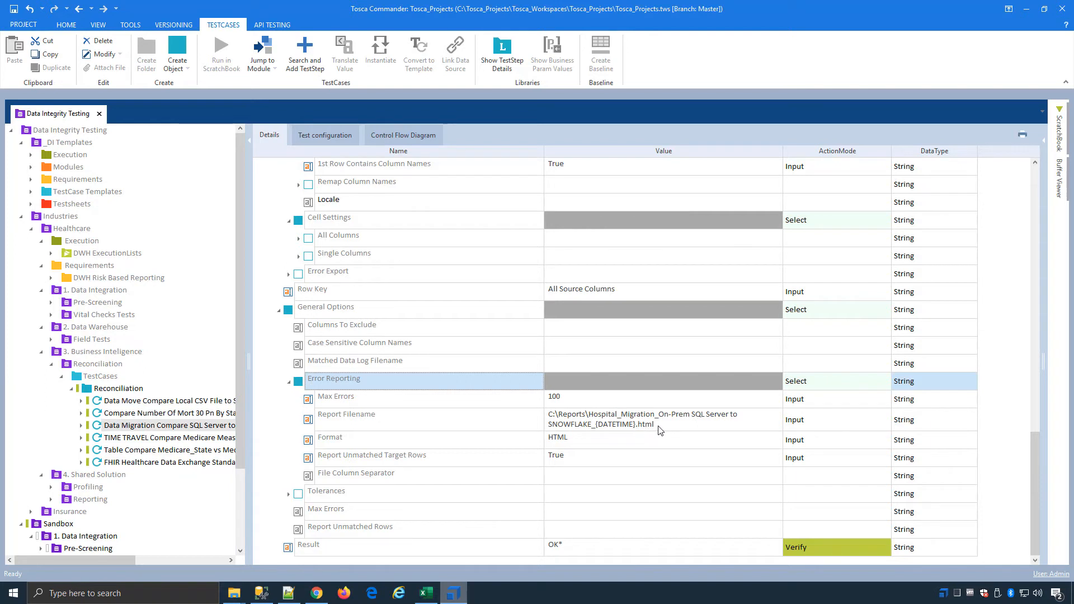
left_click(291, 496)
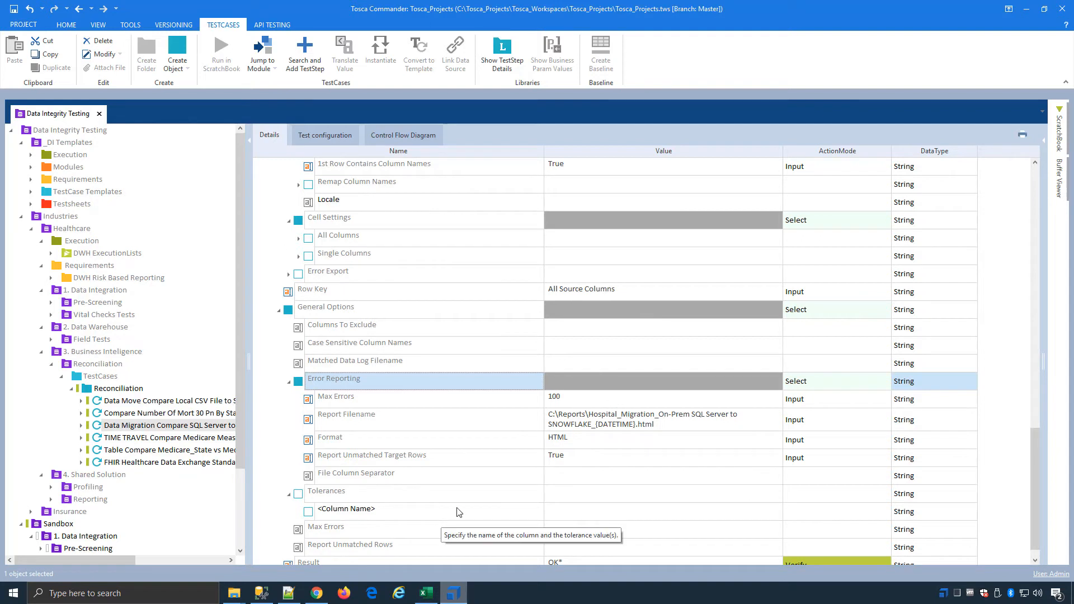
Step: Widen the test case tree and open the TIME TRAVEL Compare Medicare Meassures with SNOWFLAKE test case
scroll(431, 510, "down", 1)
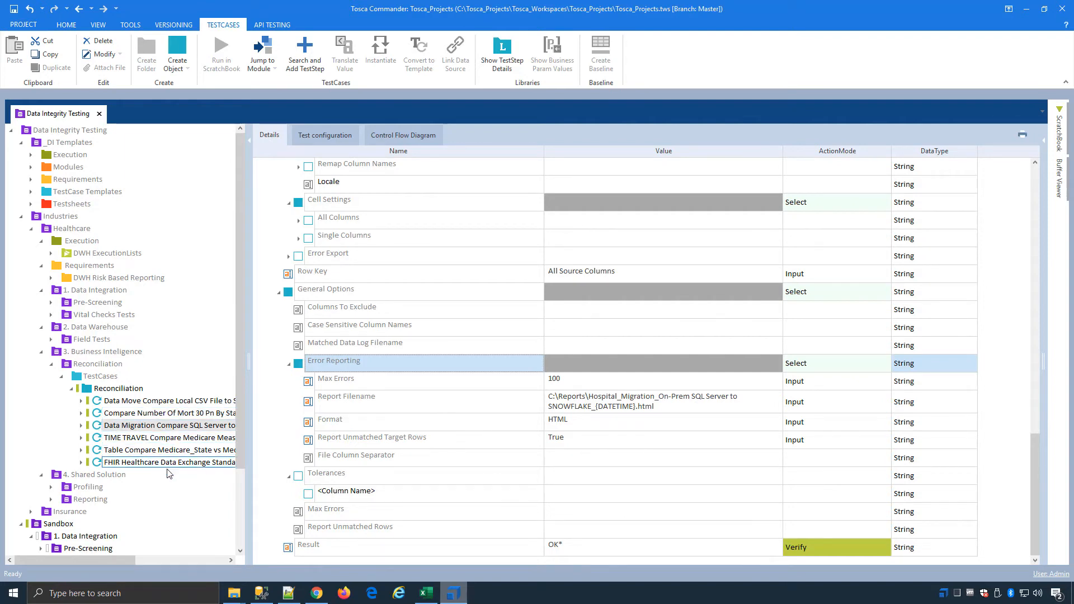
left_click_drag(249, 456, 279, 456)
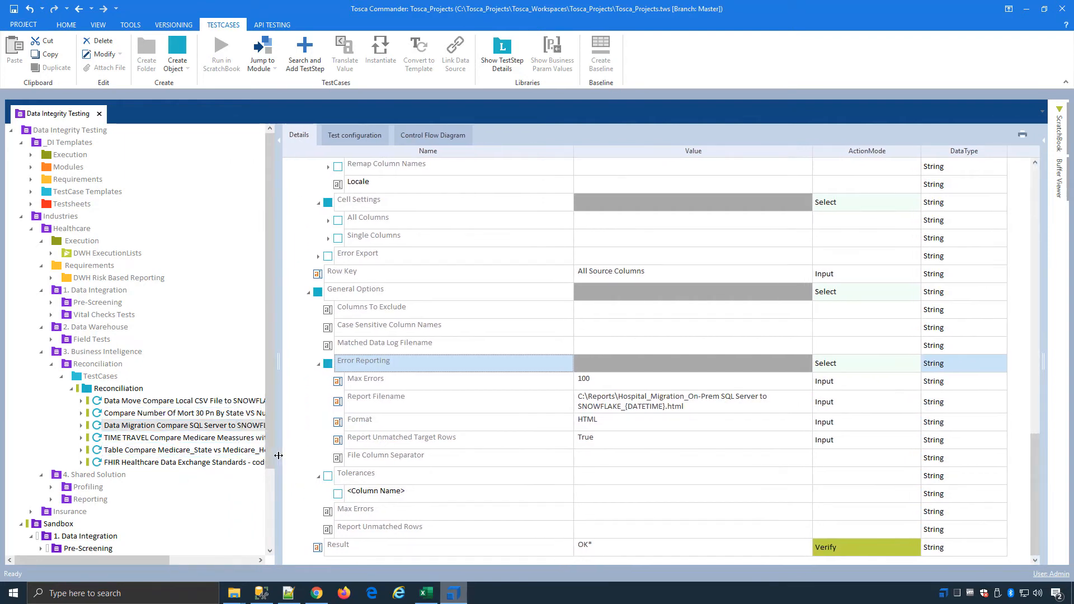
left_click(133, 439)
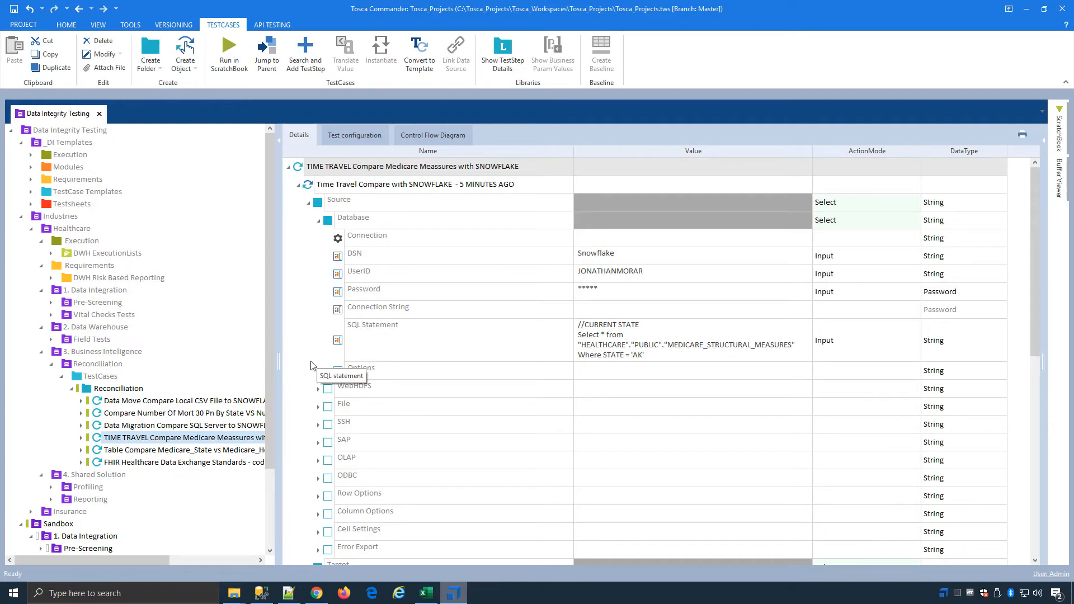
Step: Compare the hospital query row counts in the Snowflake worksheet and in SQL Server Management Studio
left_click(317, 594)
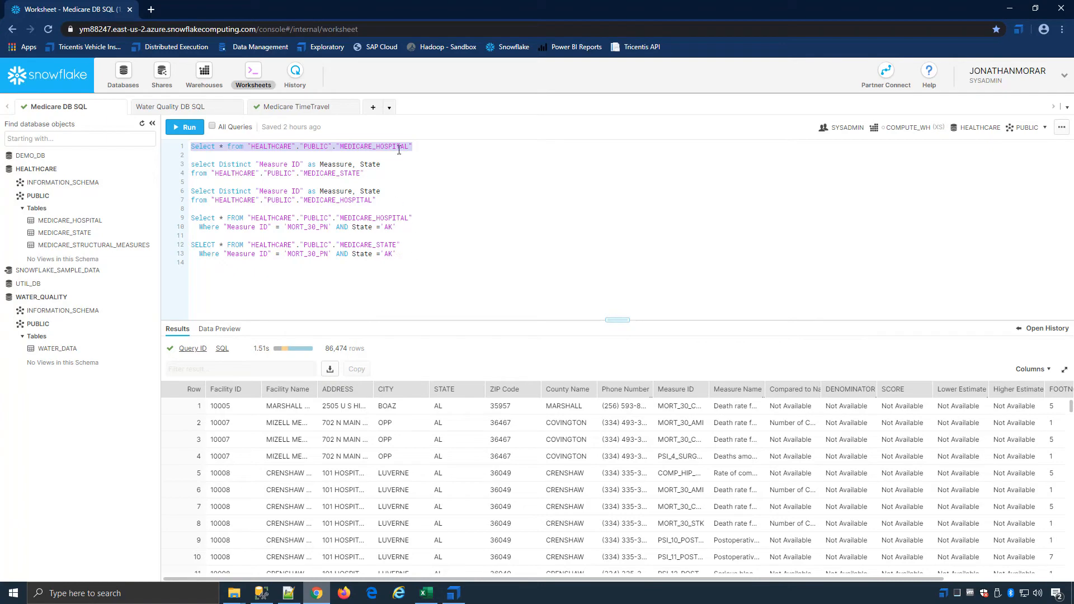
left_click(261, 594)
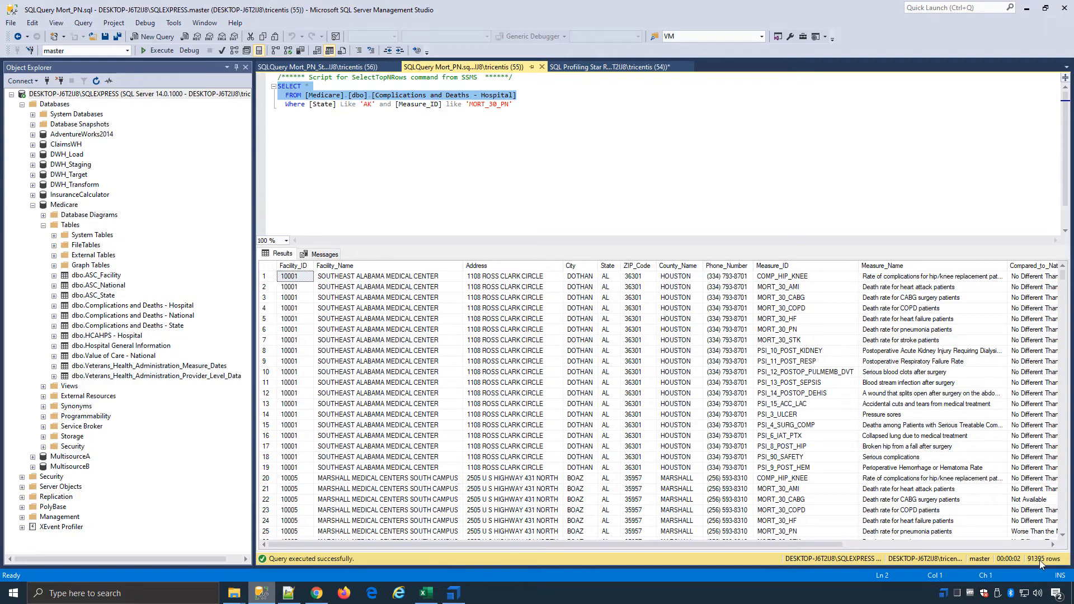
Step: Switch to Snowflake, open the Medicare TimeTravel worksheet and run its CURRENT STATE query for STATE = 'AK'
left_click(310, 595)
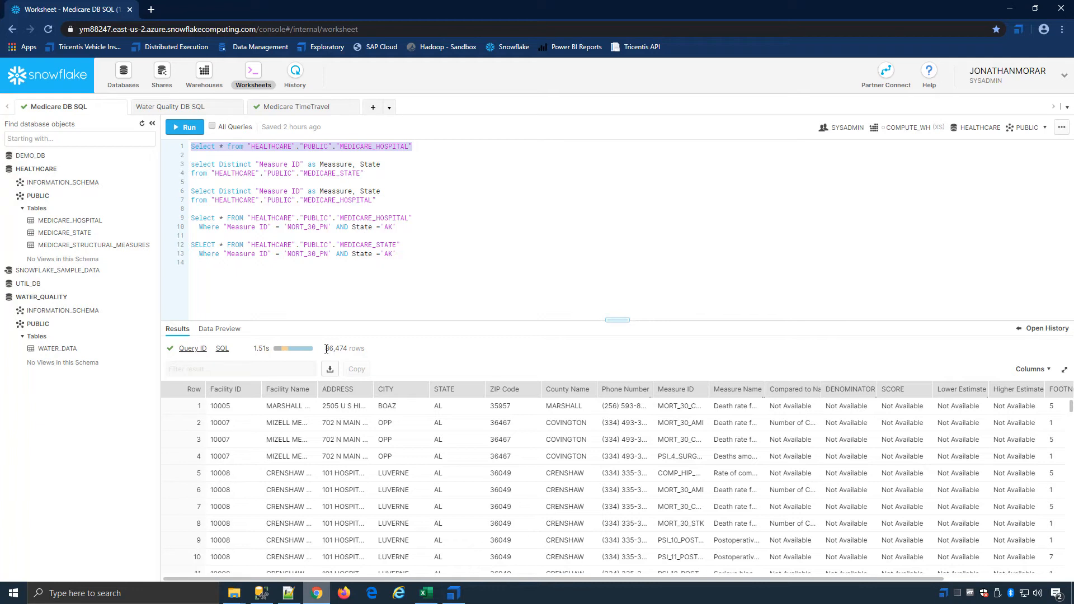
left_click(302, 105)
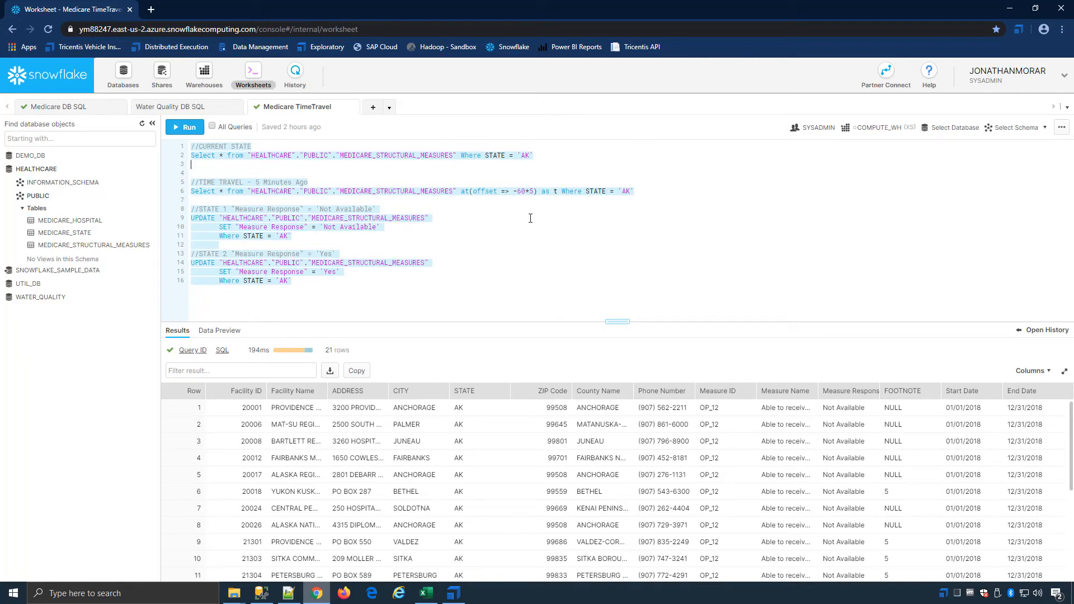
left_click_drag(547, 157, 191, 147)
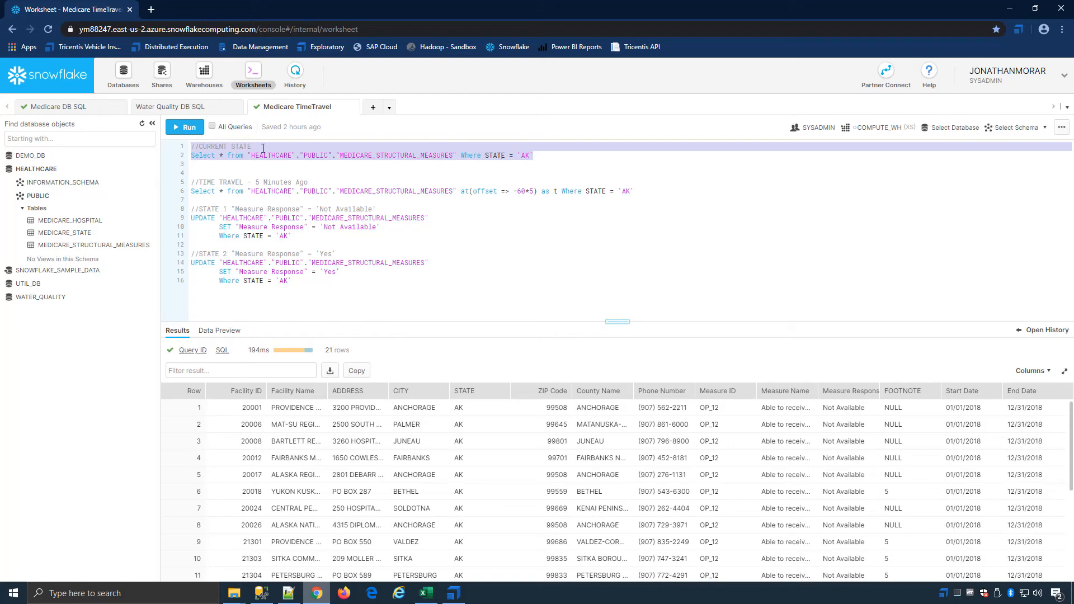
left_click(190, 131)
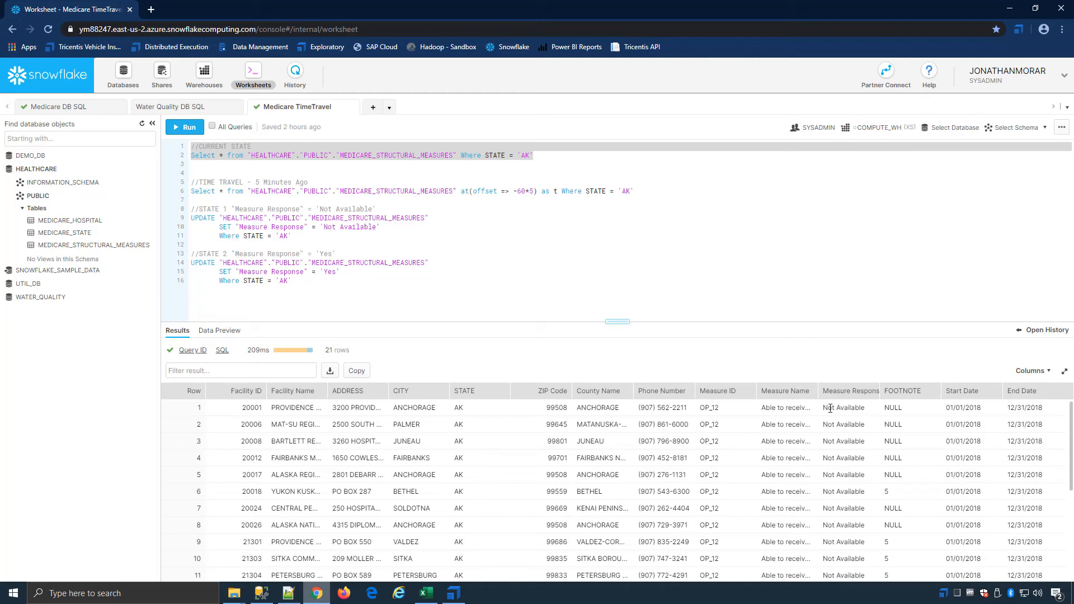
Step: Run the STATE 2 update setting "Measure Response" to 'Yes' for STATE 'AK', and rerun the CURRENT STATE query
left_click_drag(318, 283, 186, 250)
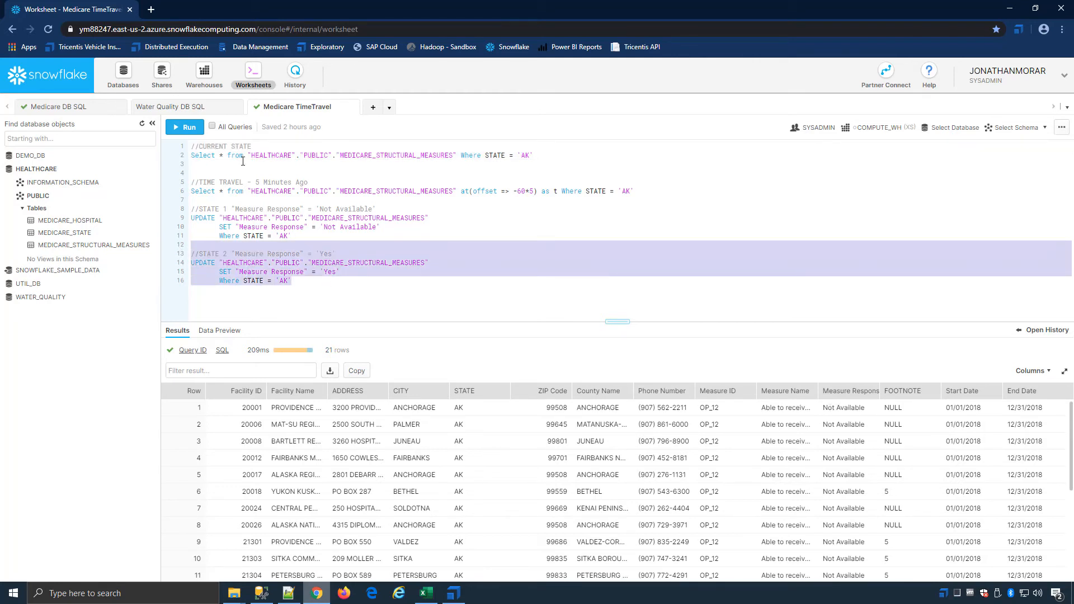
left_click(183, 127)
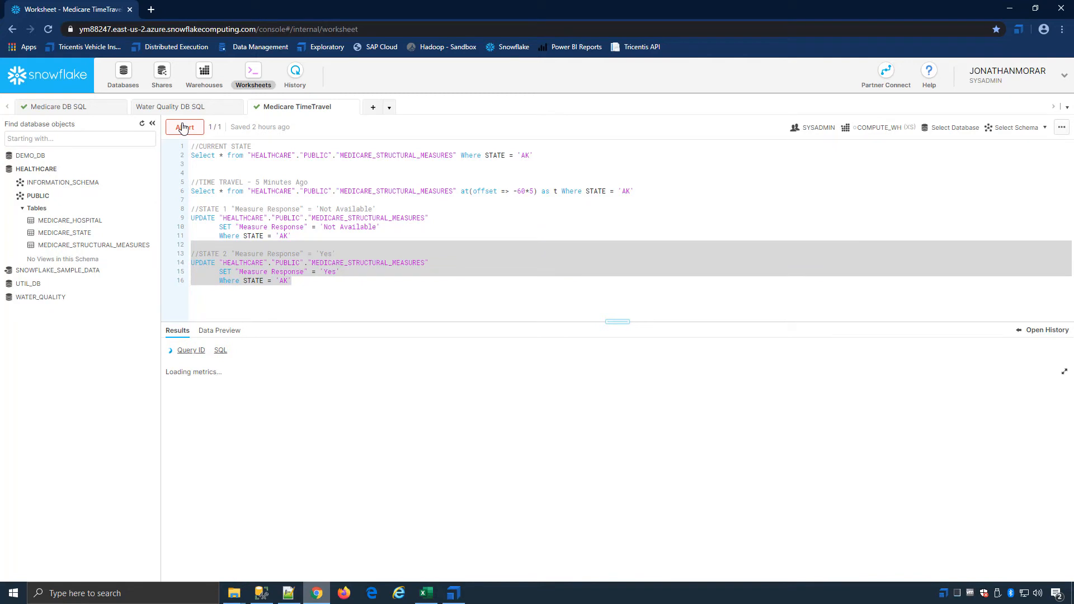
left_click_drag(534, 156, 146, 150)
left_click(184, 127)
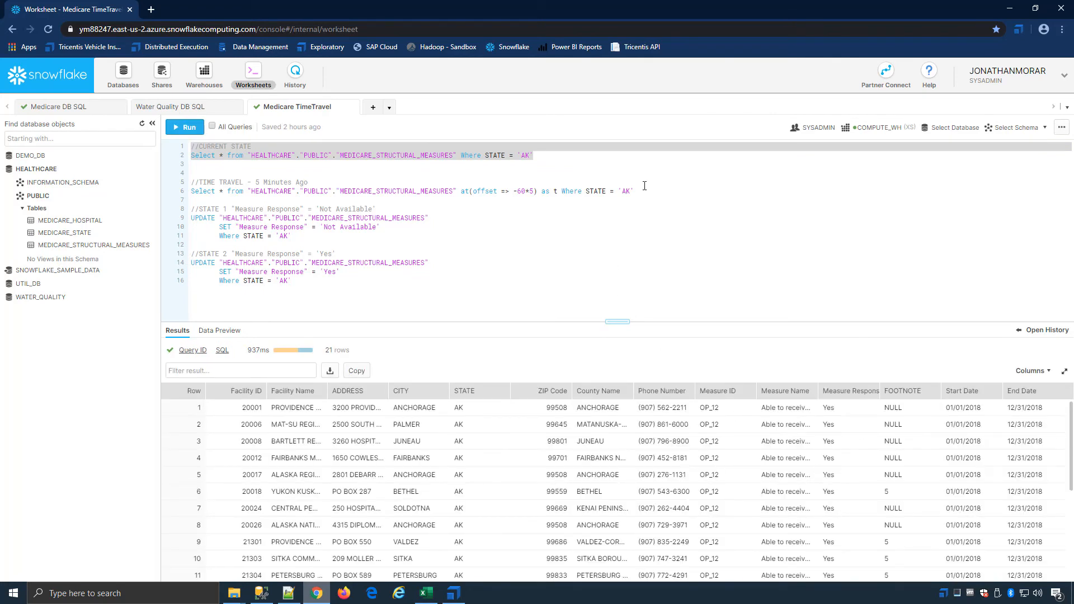
Step: Run the TIME TRAVEL - 5 Minutes Ago query and highlight the current-state and time-travel queries for comparison
left_click_drag(655, 189, 191, 181)
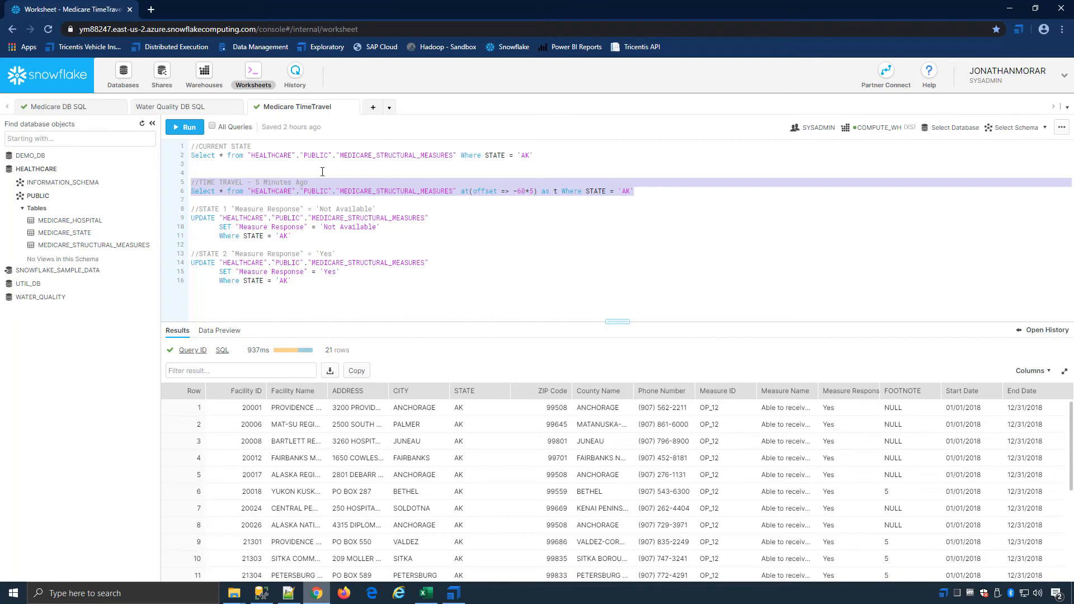
left_click(197, 128)
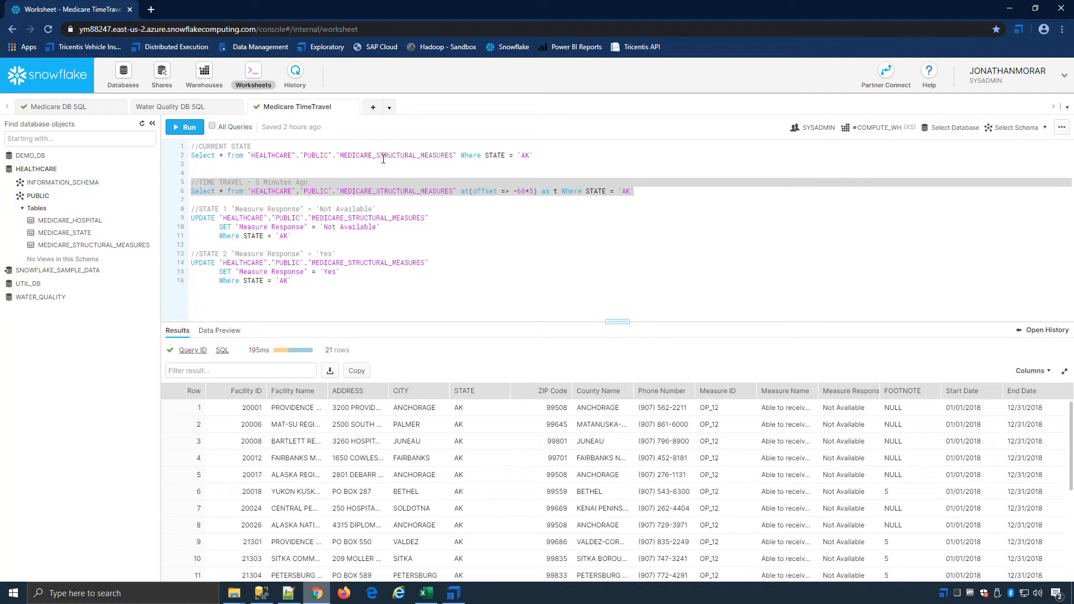
left_click_drag(547, 156, 123, 144)
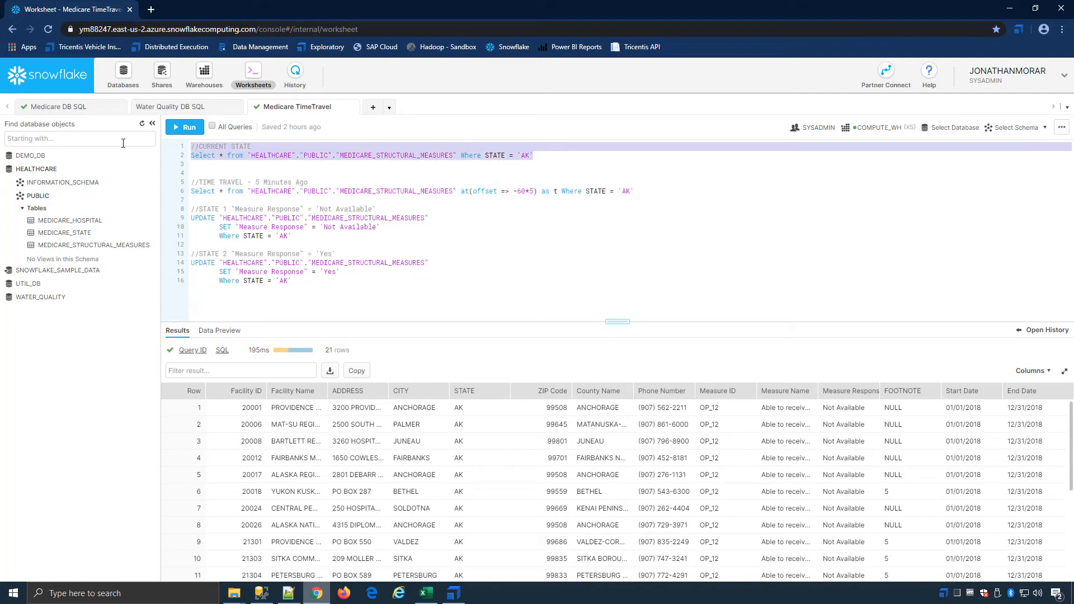
left_click_drag(653, 196, 193, 164)
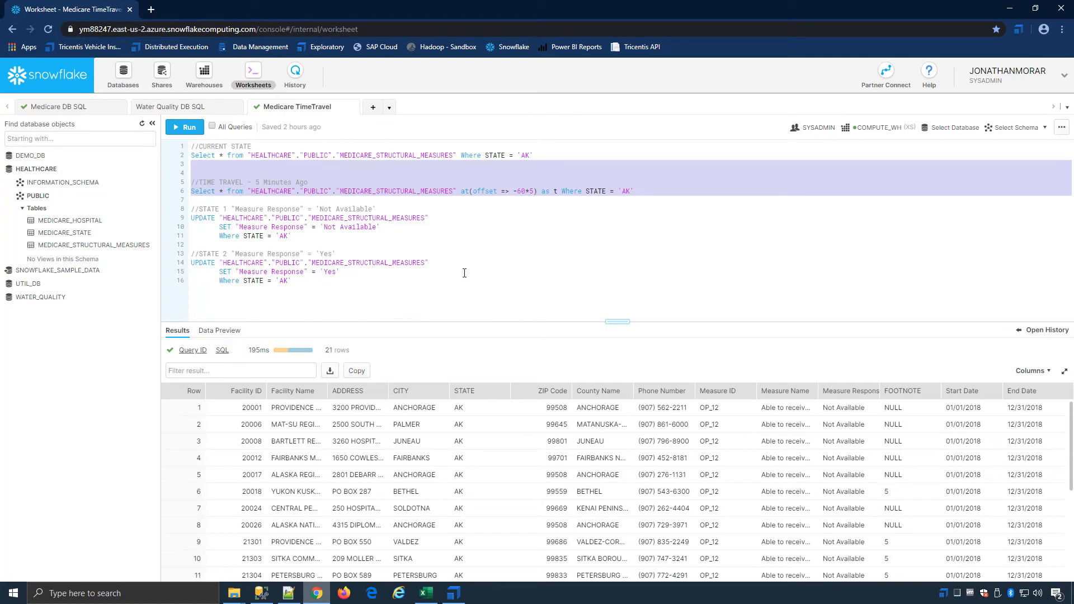
Step: Switch to Tosca Commander and compare the source and target SQL statements of the time travel test case
left_click(454, 594)
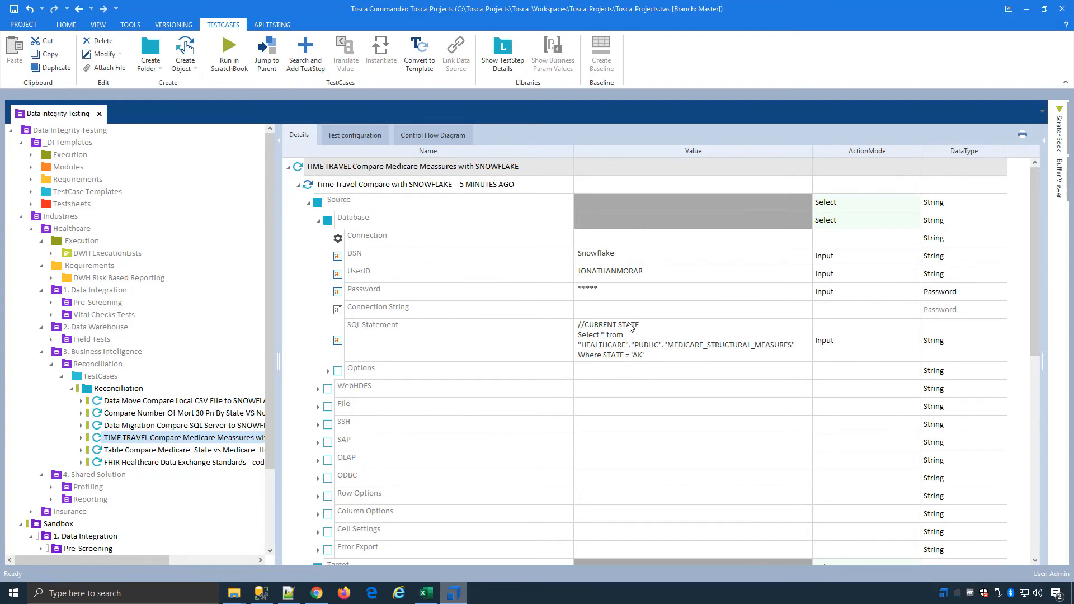
scroll(635, 327, "down", 6)
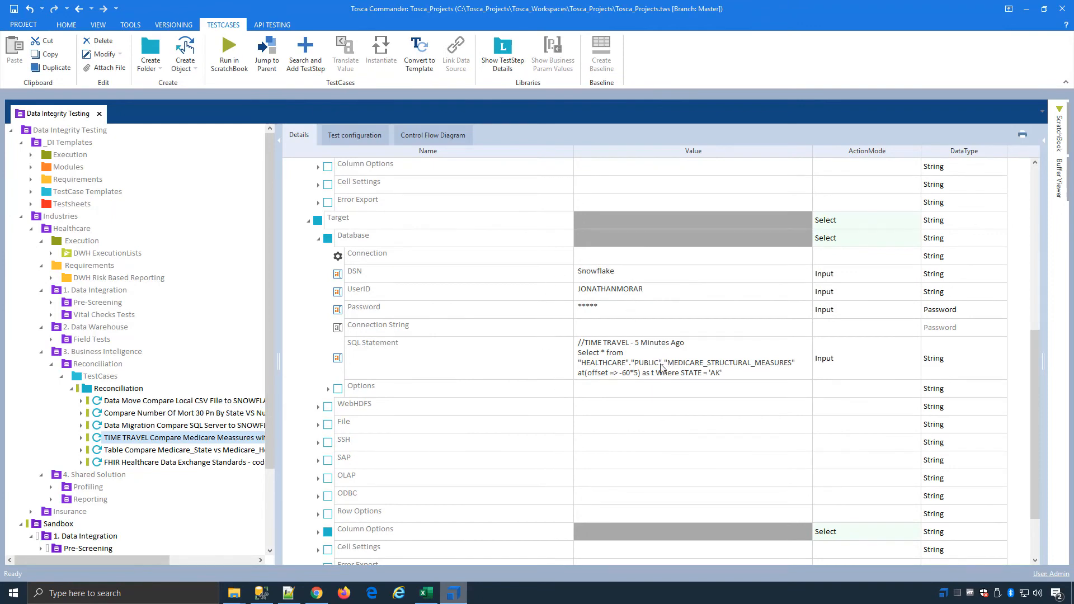
scroll(473, 338, "up", 6)
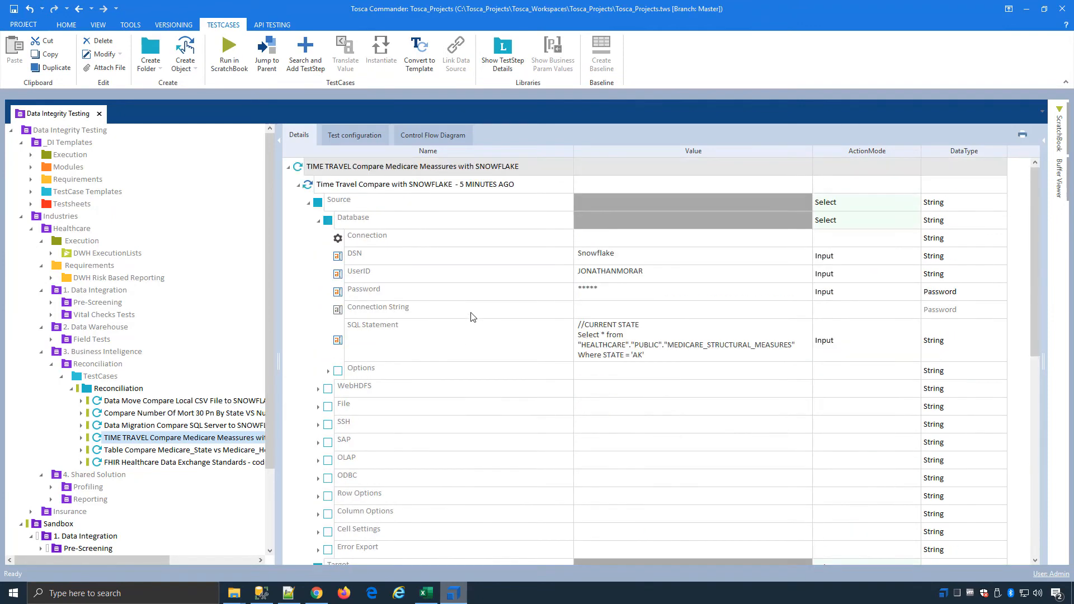
scroll(463, 294, "down", 7)
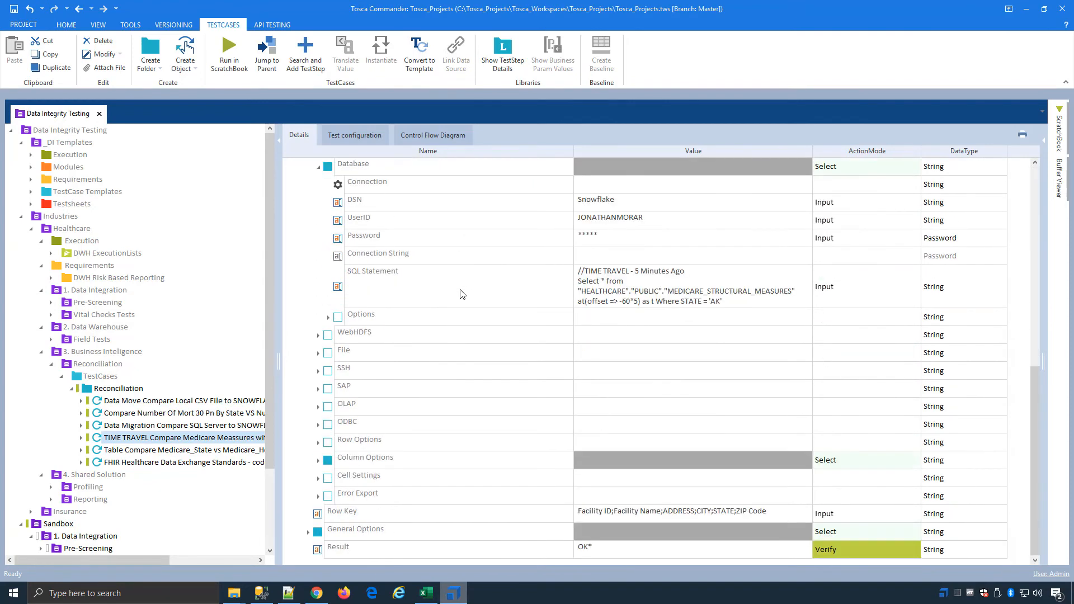
Step: Expand General Options and Error Reporting in the time travel test and review its report settings
left_click(309, 532)
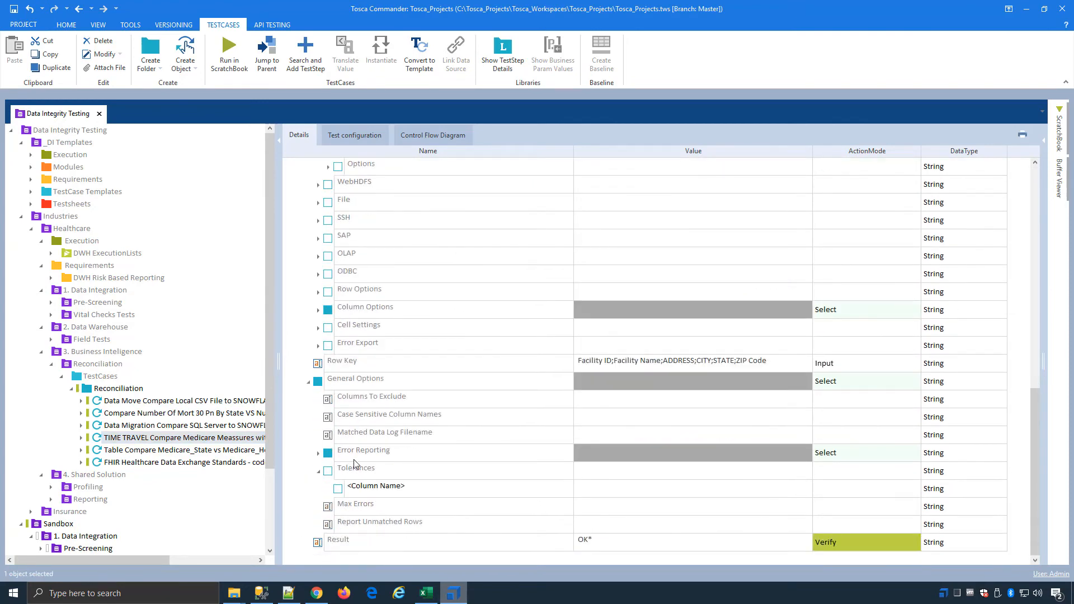
left_click(319, 455)
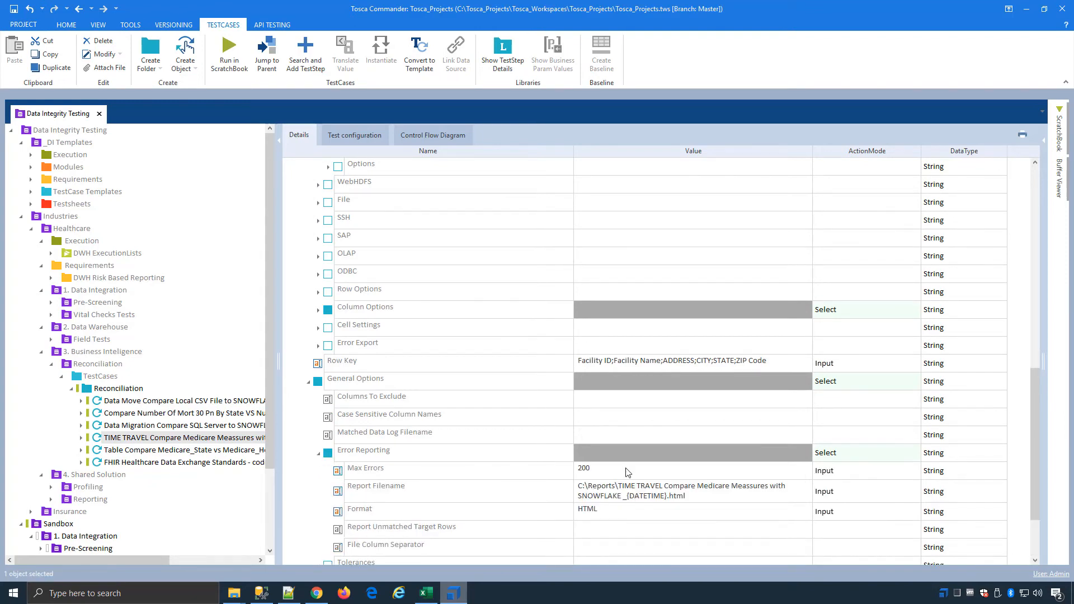
scroll(674, 506, "down", 2)
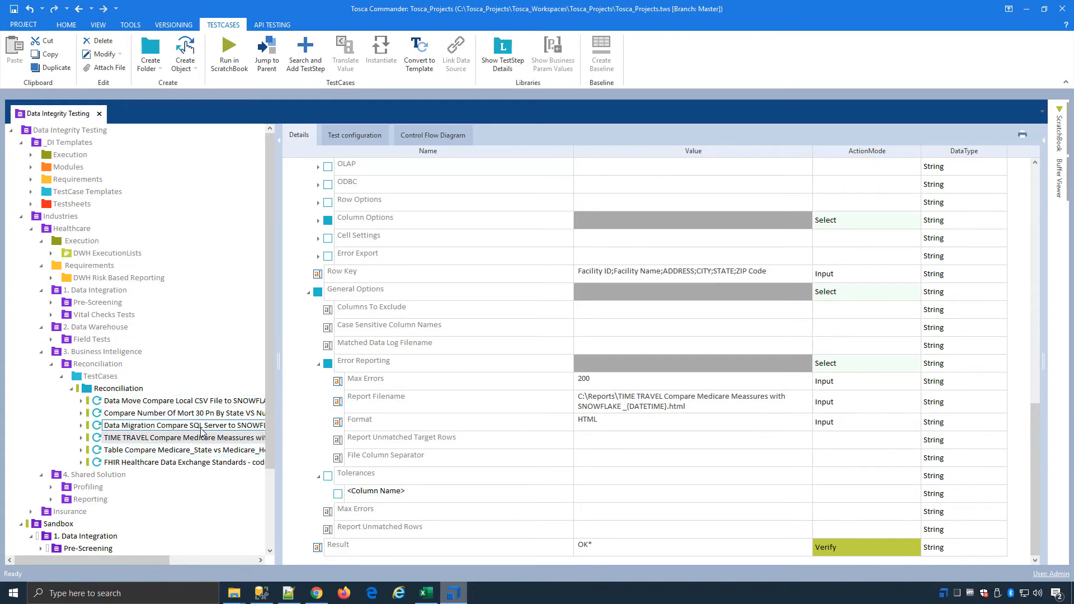
Step: Open the FHIR Healthcare Data Exchange Standards test case, expand JSON/XML File Load into Caching Database and widen the values column
left_click(130, 463)
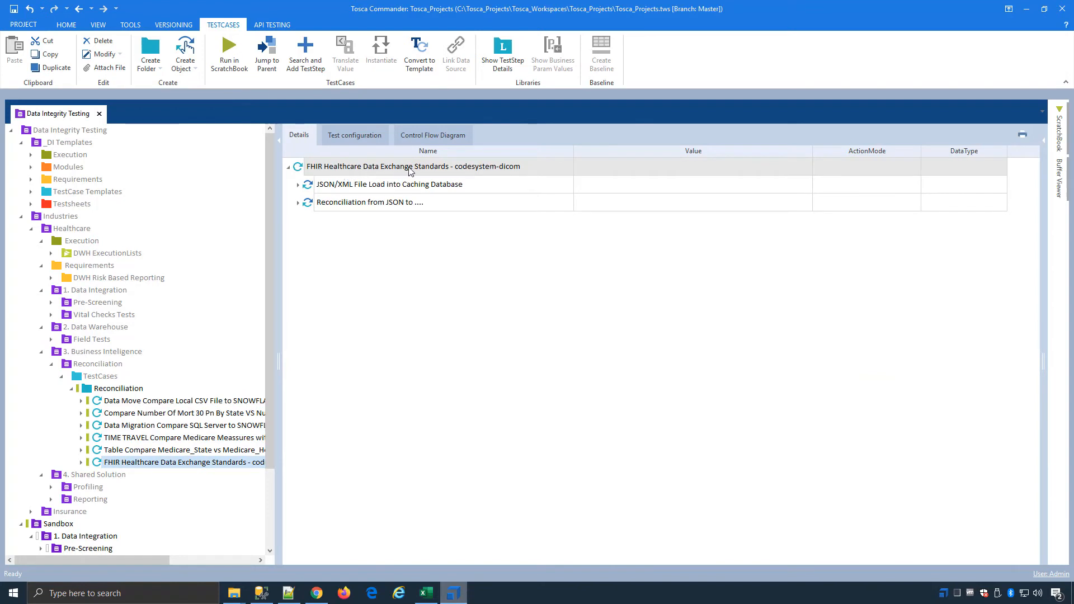
left_click(293, 186)
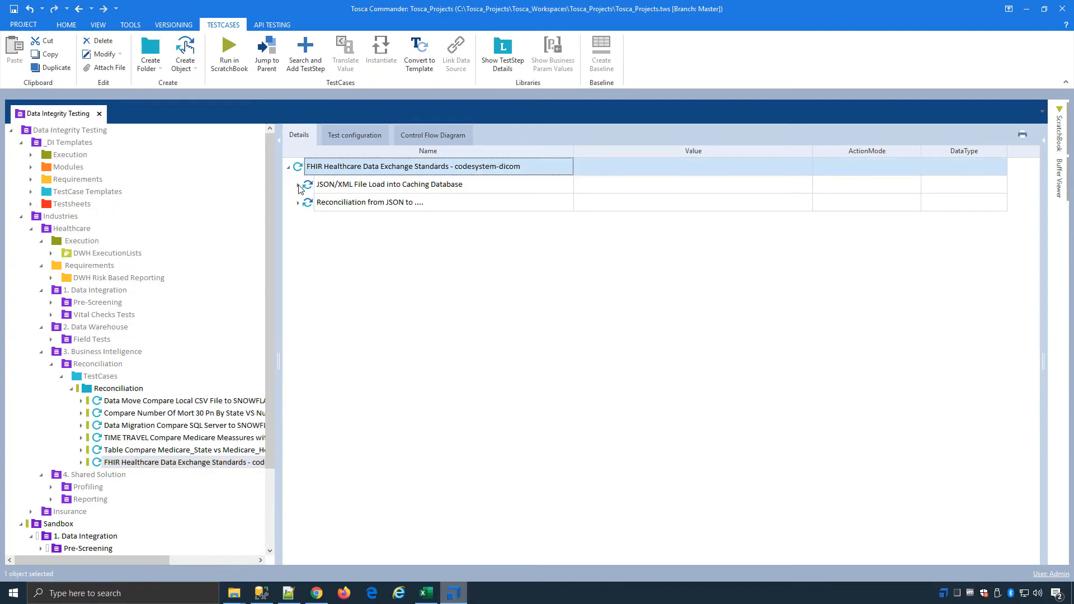
left_click(299, 186)
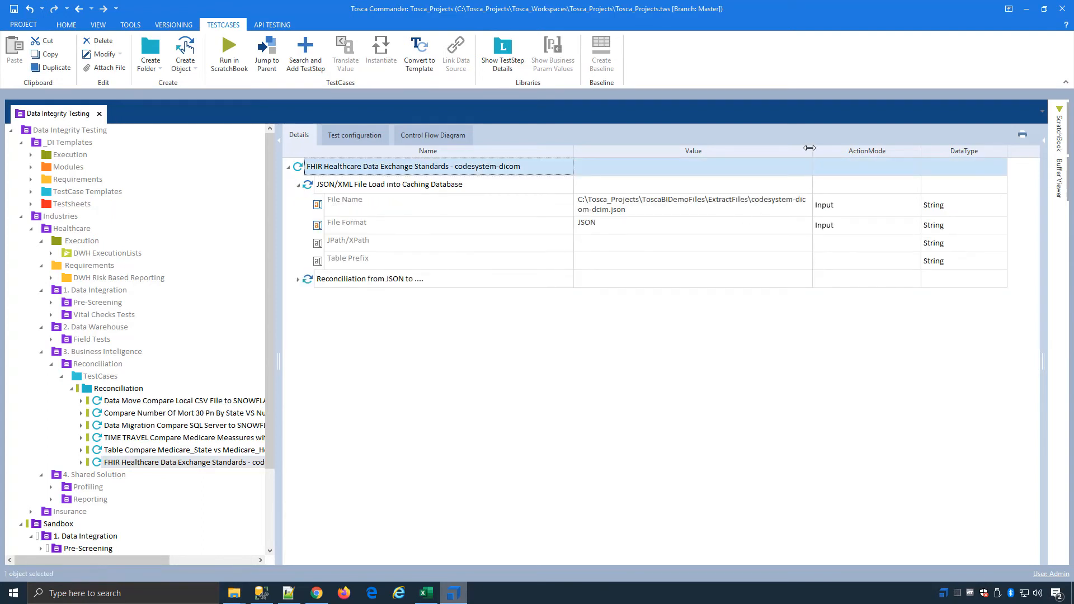
left_click_drag(810, 148, 877, 147)
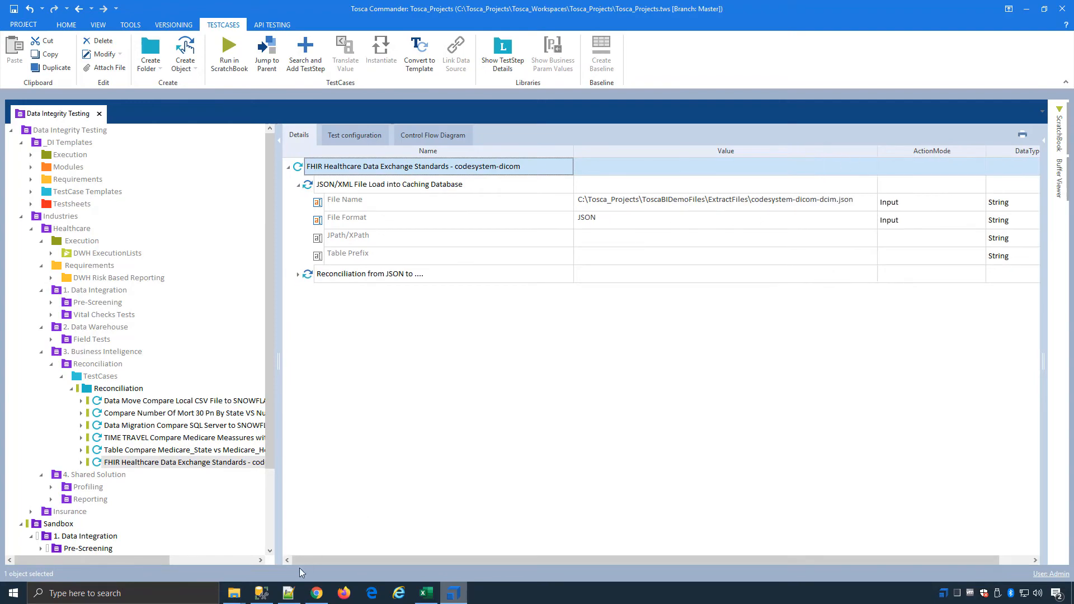
Step: Switch to Notepad++, view the contents of codesystem-dicom-dcim.json, and return to Tosca Commander
left_click(289, 594)
left_click(444, 47)
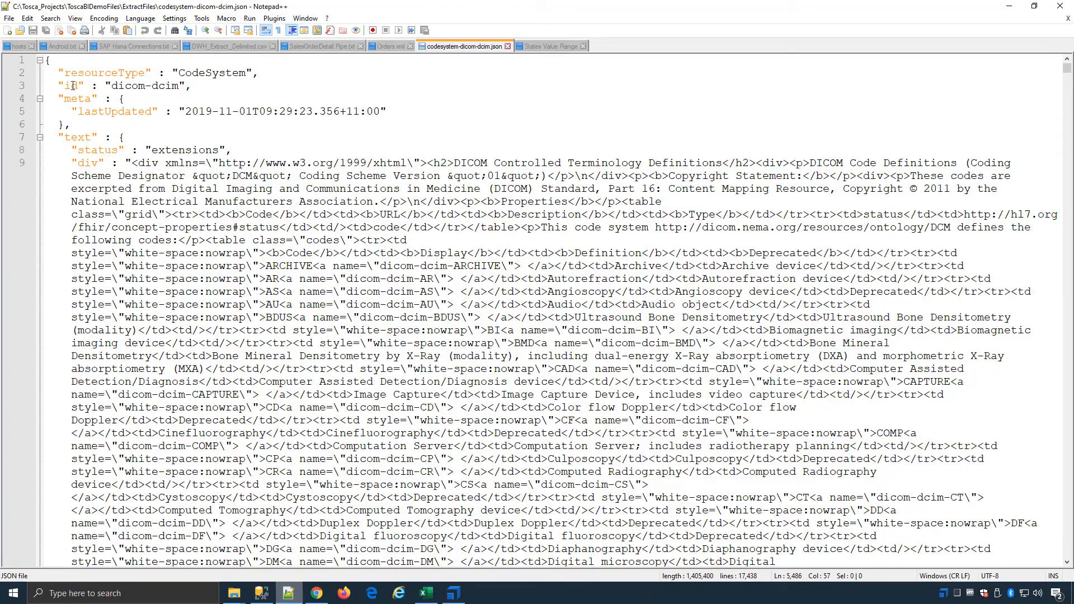
mouse_move(1069, 71)
left_mouse_down()
mouse_move(1068, 552)
mouse_move(1068, 65)
left_mouse_up()
left_click(1010, 6)
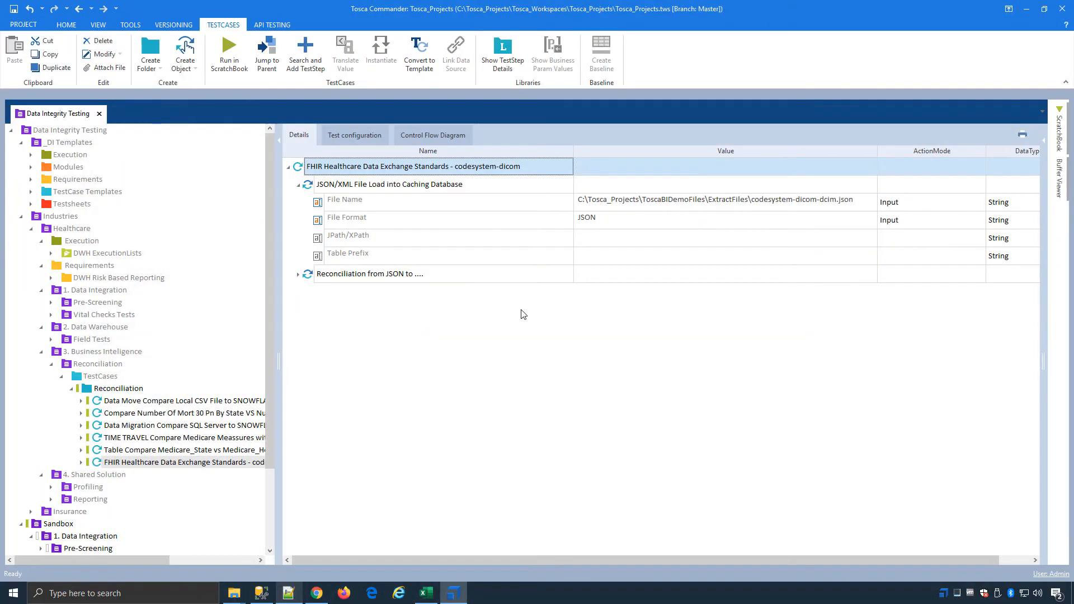
Step: Expand the Reconciliation from JSON test step's source database and review its Caching DSN and SQL statement
left_click(300, 276)
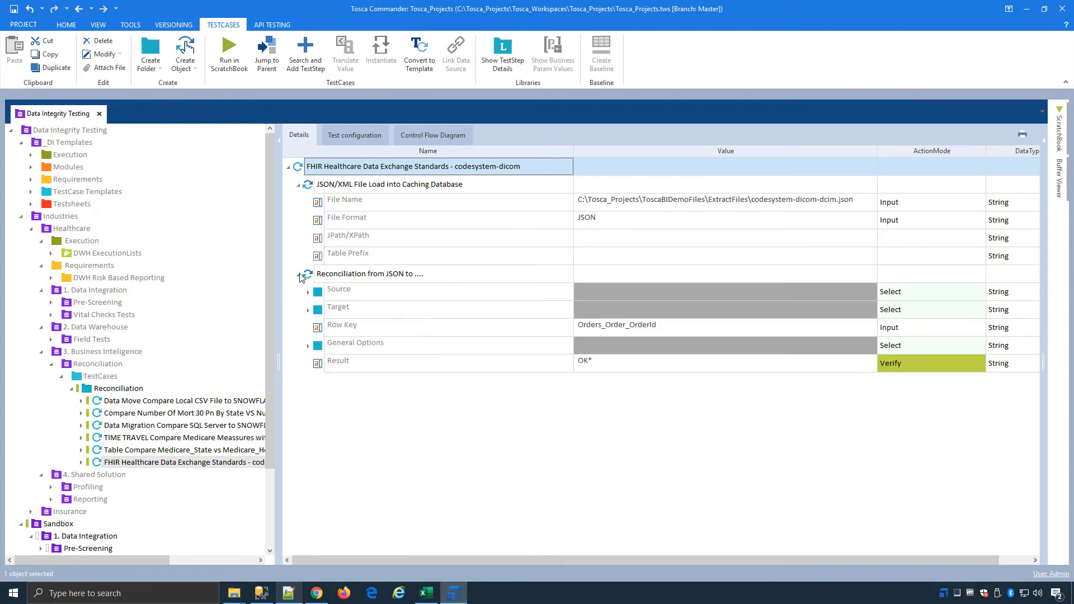
left_click(308, 292)
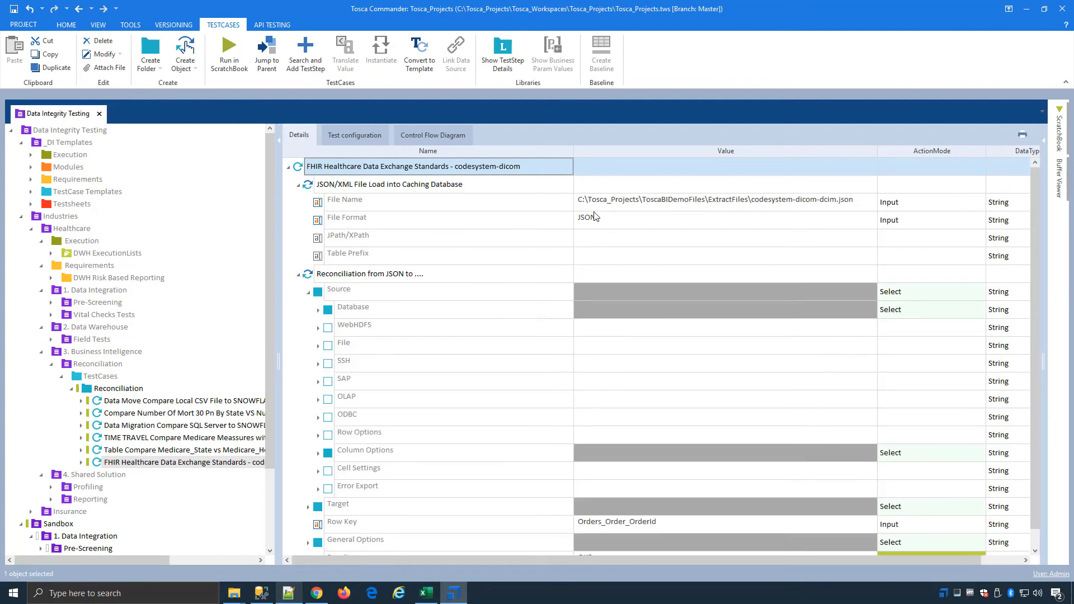
left_click(319, 311)
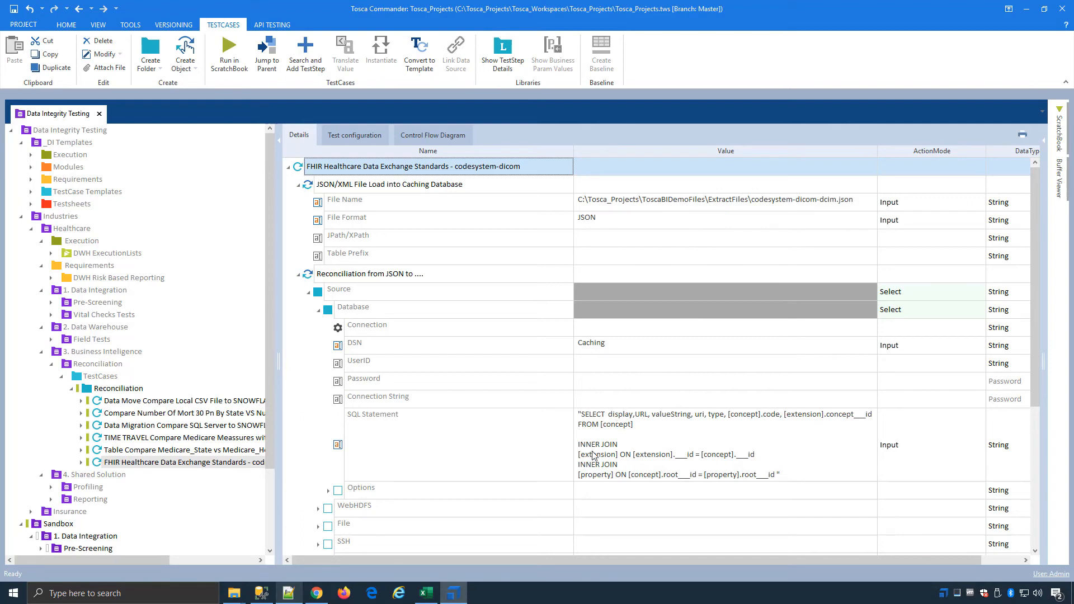
scroll(392, 386, "down", 4)
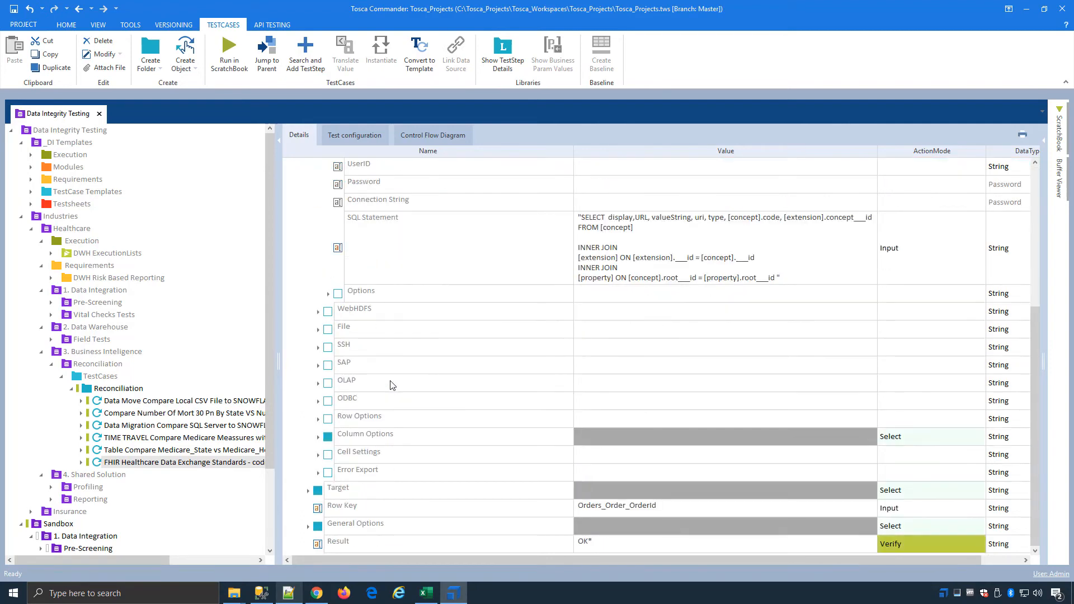
Step: Expand the source's Column Options and Remap Column Names and review the column name mappings
left_click(317, 439)
double_click(390, 472)
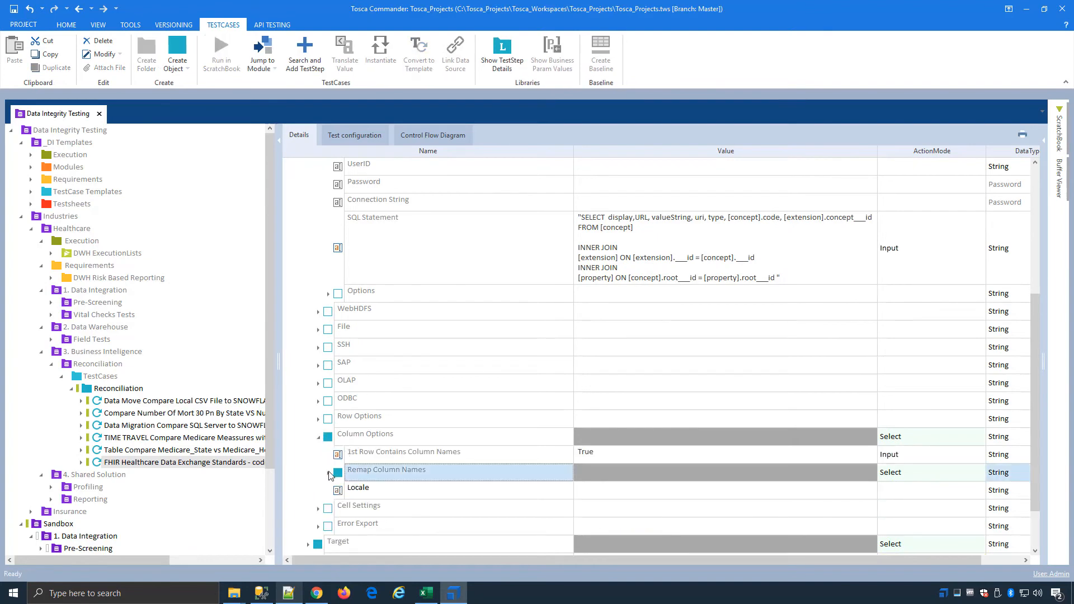
scroll(439, 457, "down", 3)
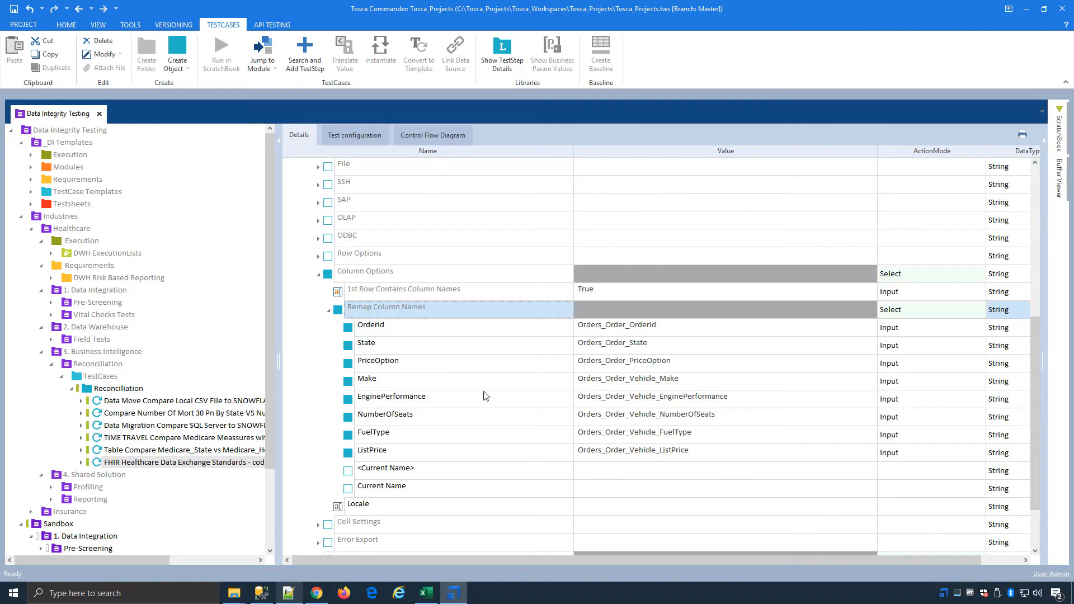
scroll(451, 381, "down", 2)
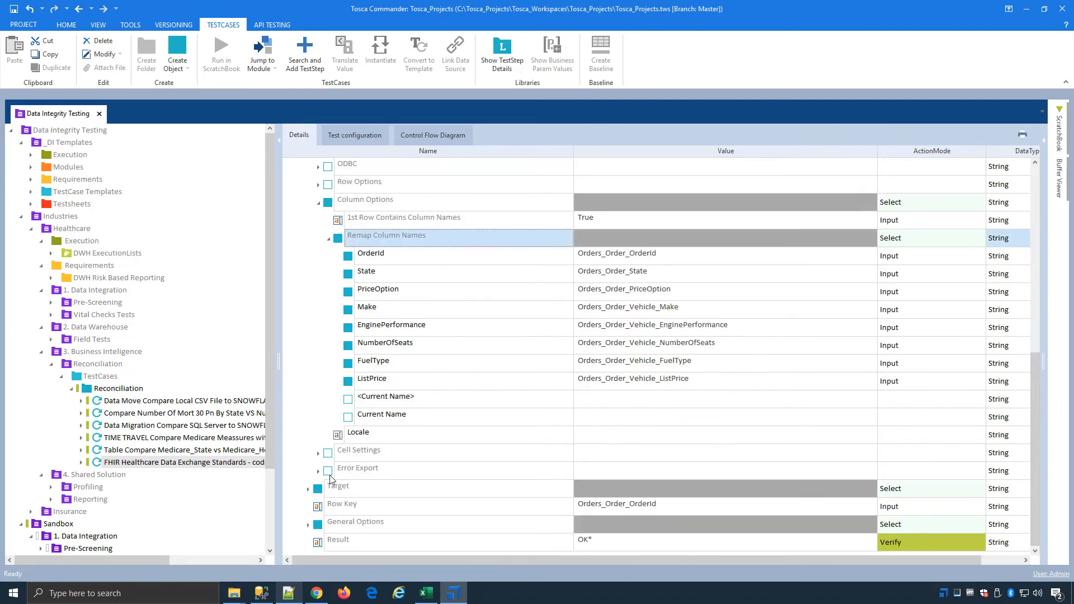
Step: Expand the test step's Target and its Database settings to review the connection and SQL statement
left_click(308, 489)
scroll(415, 478, "down", 3)
scroll(409, 478, "down", 3)
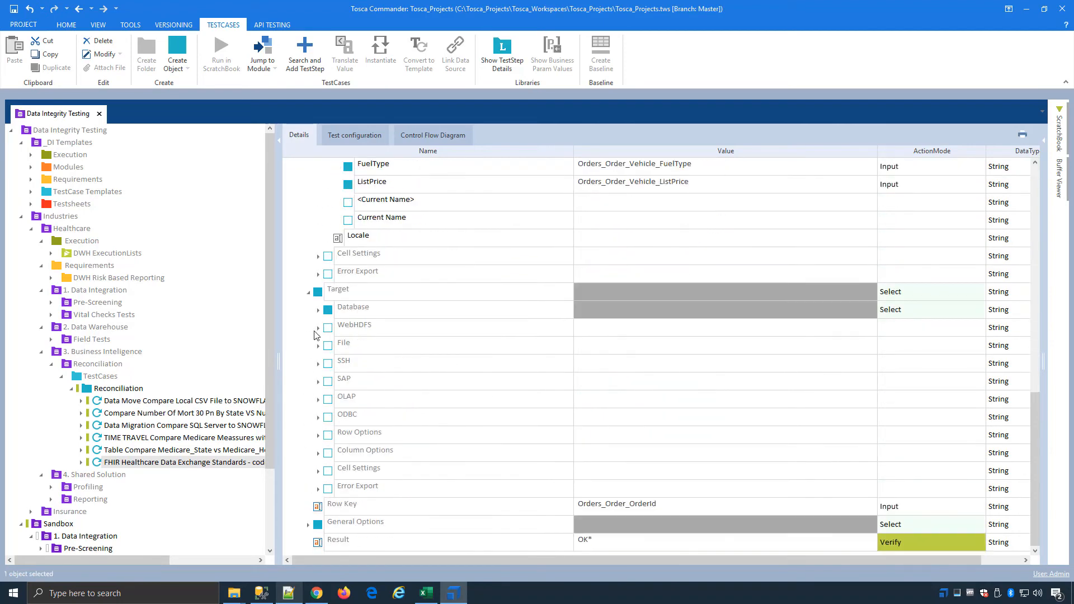
left_click(319, 310)
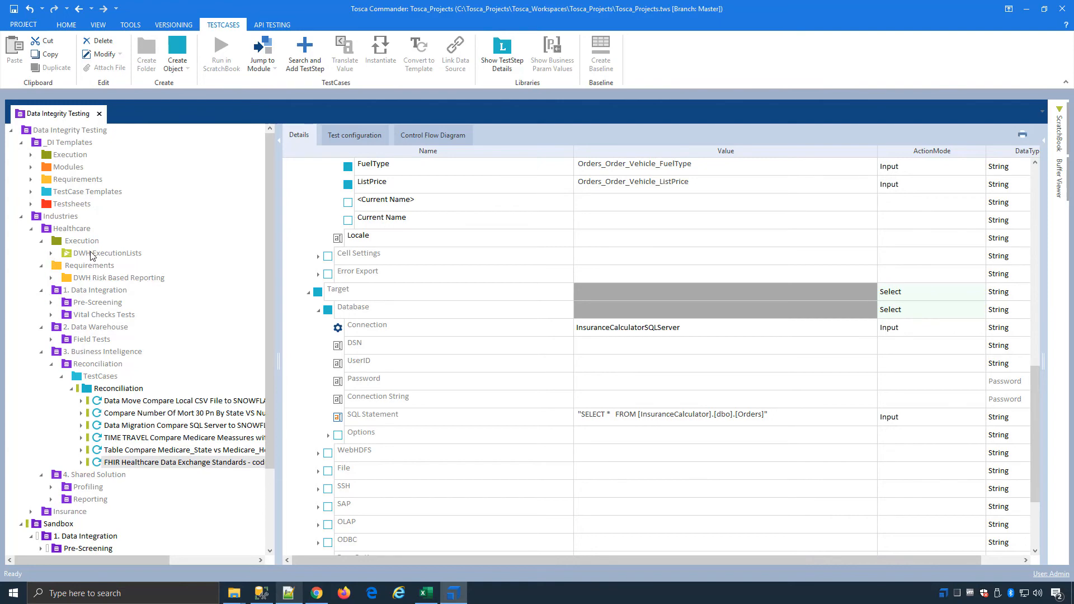
Step: Open DWH ExecutionLists to review its Reconciliation results and dismiss the workspace performance notification
left_click(92, 255)
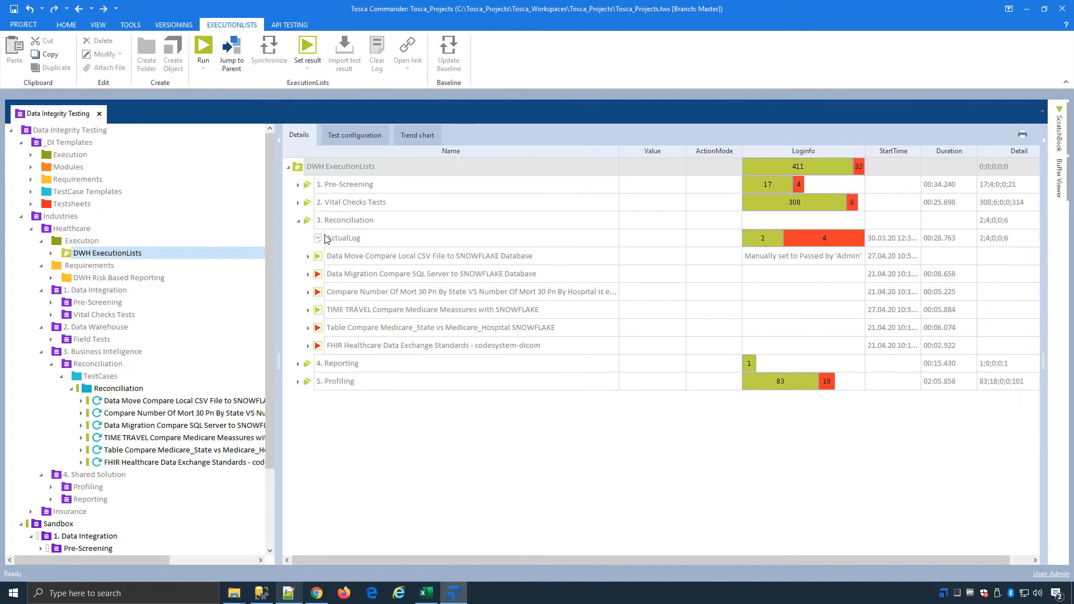
right_click(356, 166)
left_click(479, 151)
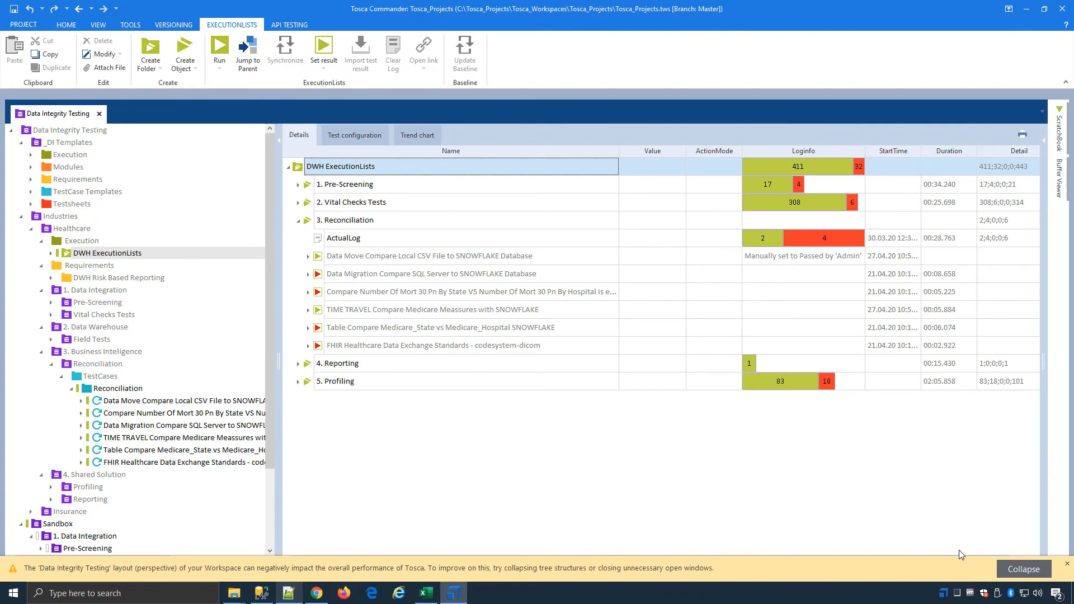
left_click(1067, 564)
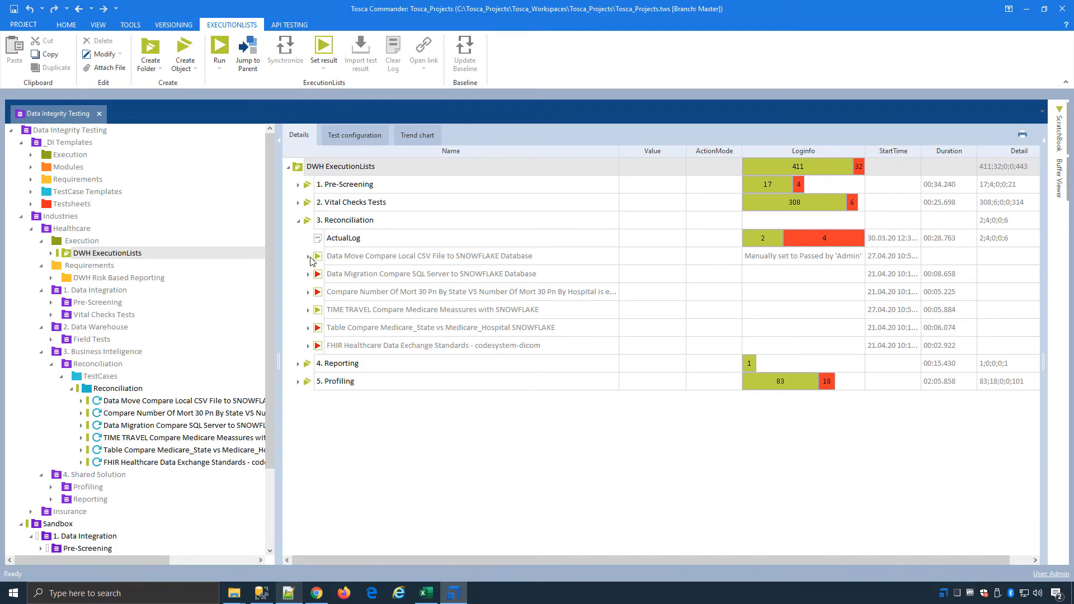
Step: Expand the latest run of Data Migration Compare SQL Server to SNOWFLAKE Database and read the full log info of its Result
left_click(308, 274)
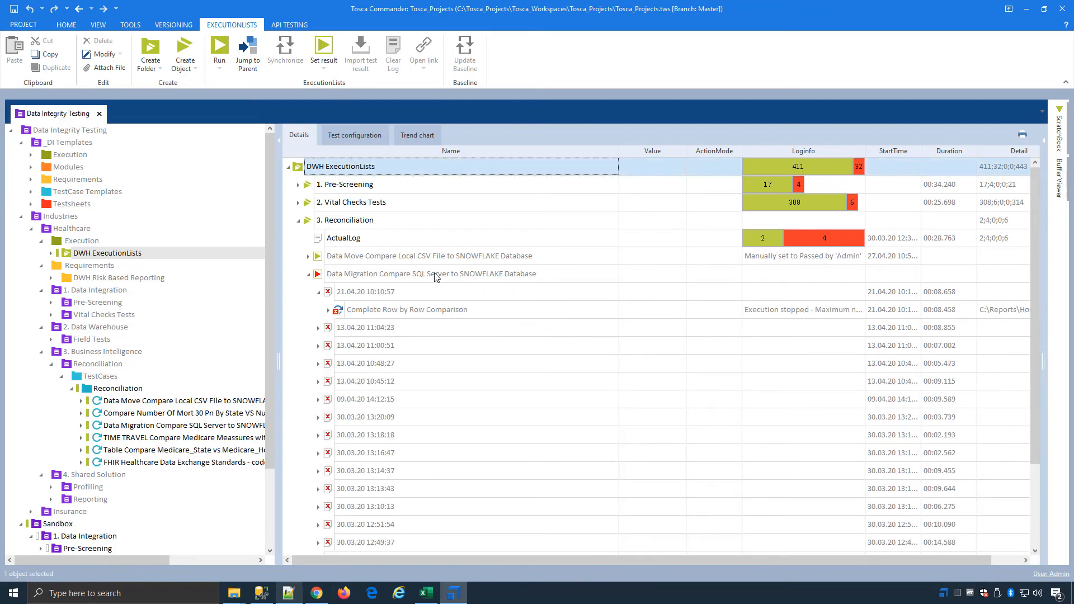
left_click(329, 310)
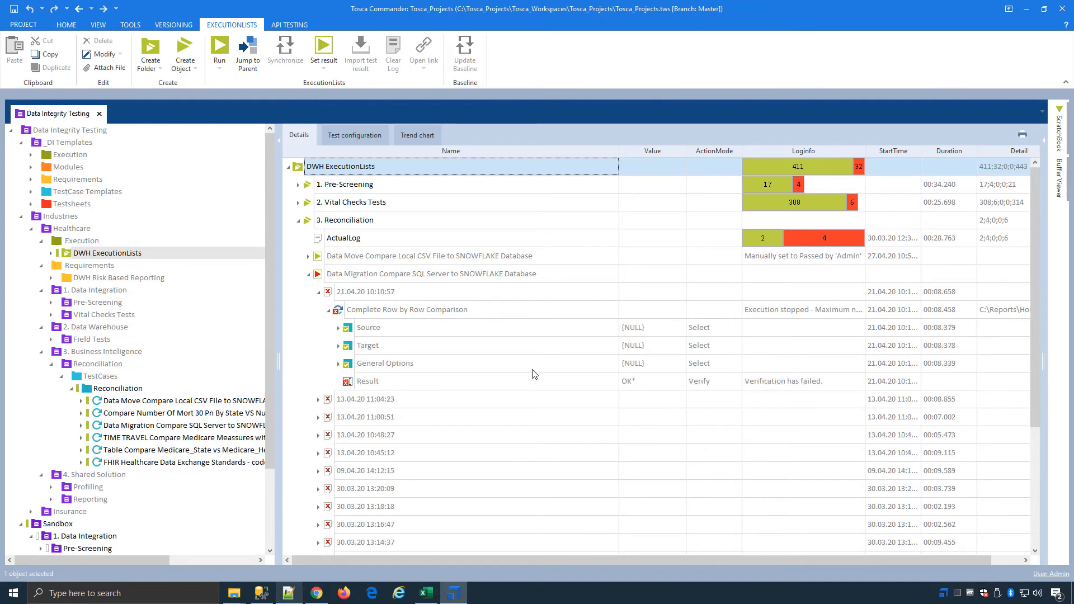
left_click(825, 382)
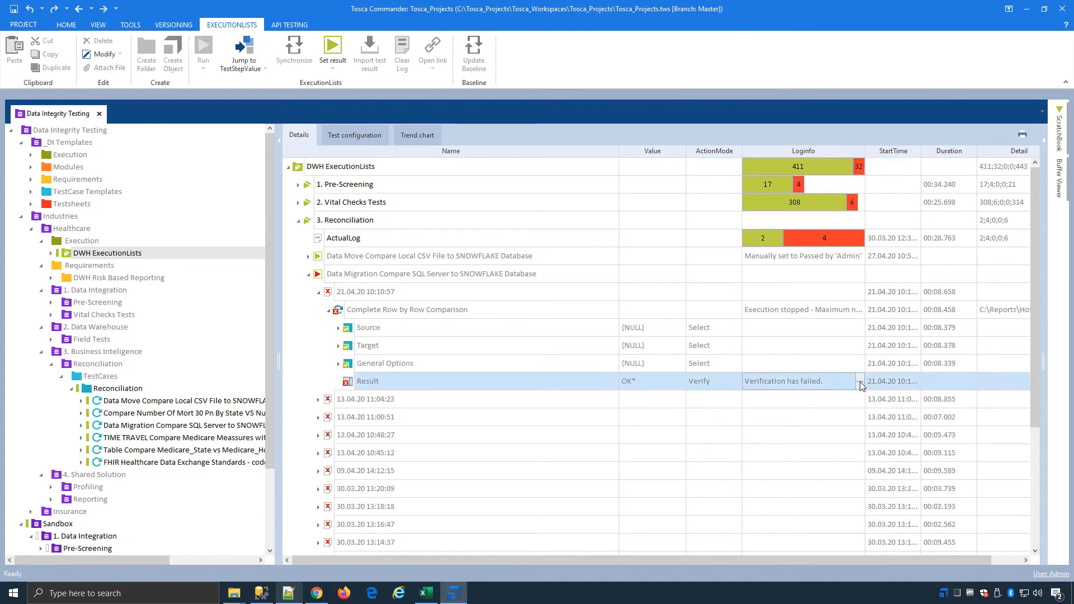
left_click(860, 381)
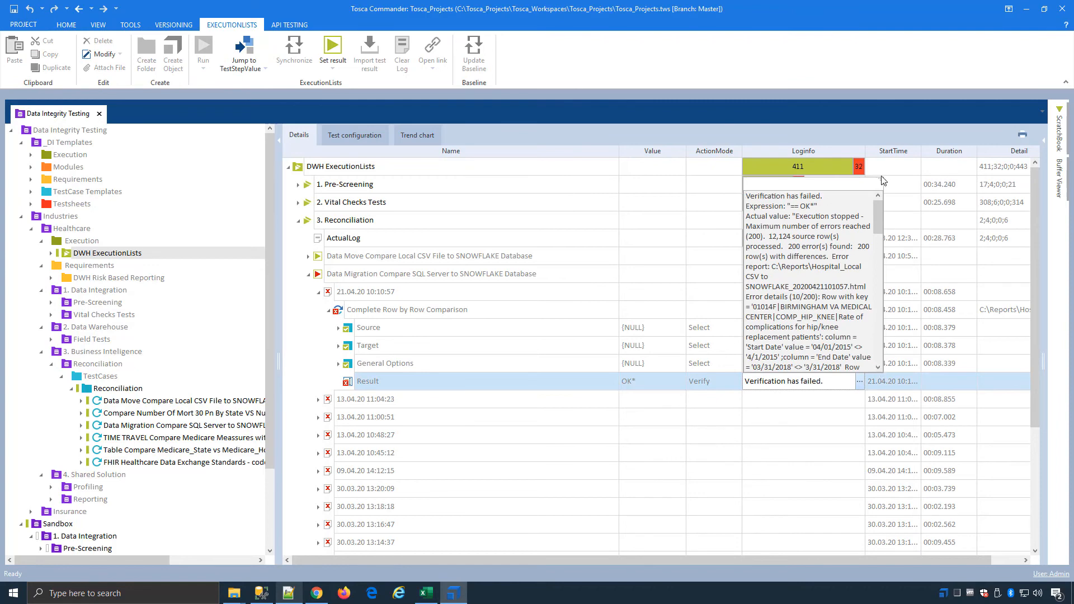
left_click_drag(883, 182, 990, 140)
mouse_move(998, 154)
left_mouse_down()
mouse_move(1006, 232)
mouse_move(1000, 146)
left_mouse_up()
left_click(579, 268)
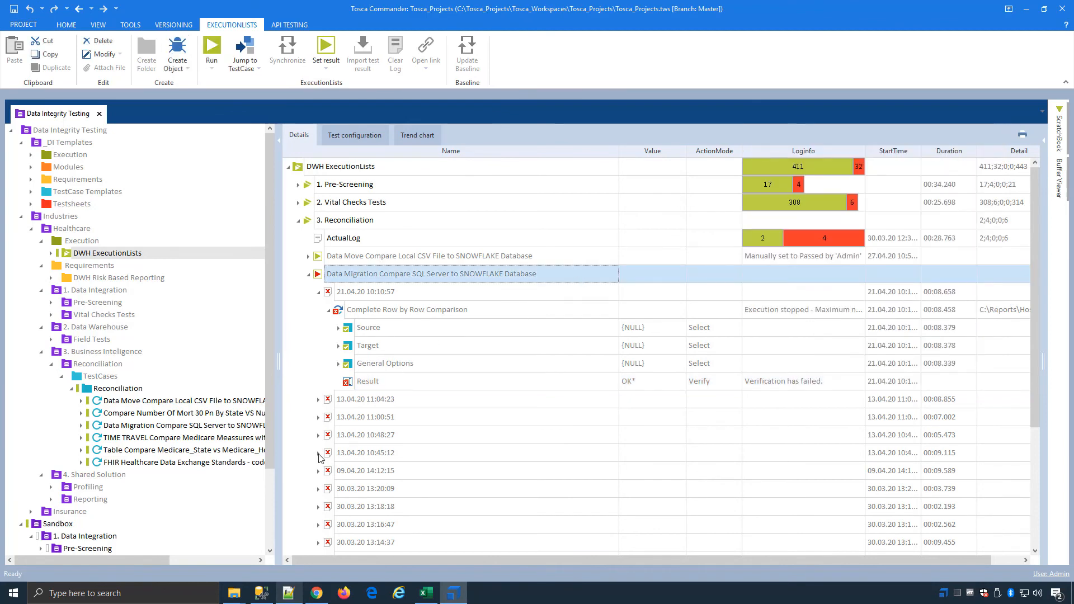
Step: Switch to the Reports folder, open Hospital_Migration_On-Prem SQL Server to SNOWFLAKE_20200427094906.html and review the processed row counts in its summary
left_click(232, 597)
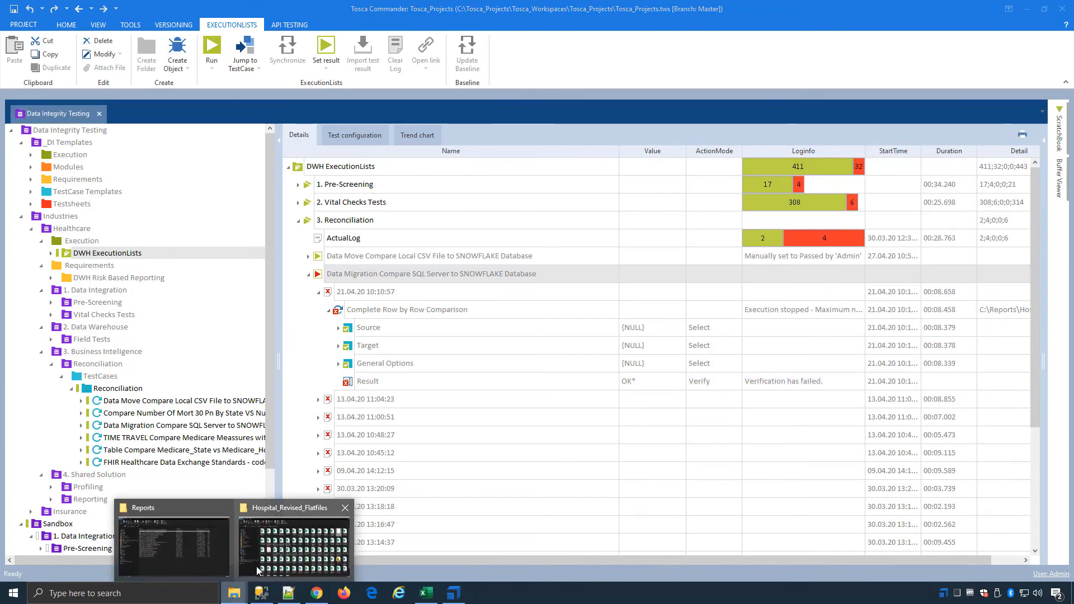
left_click(206, 542)
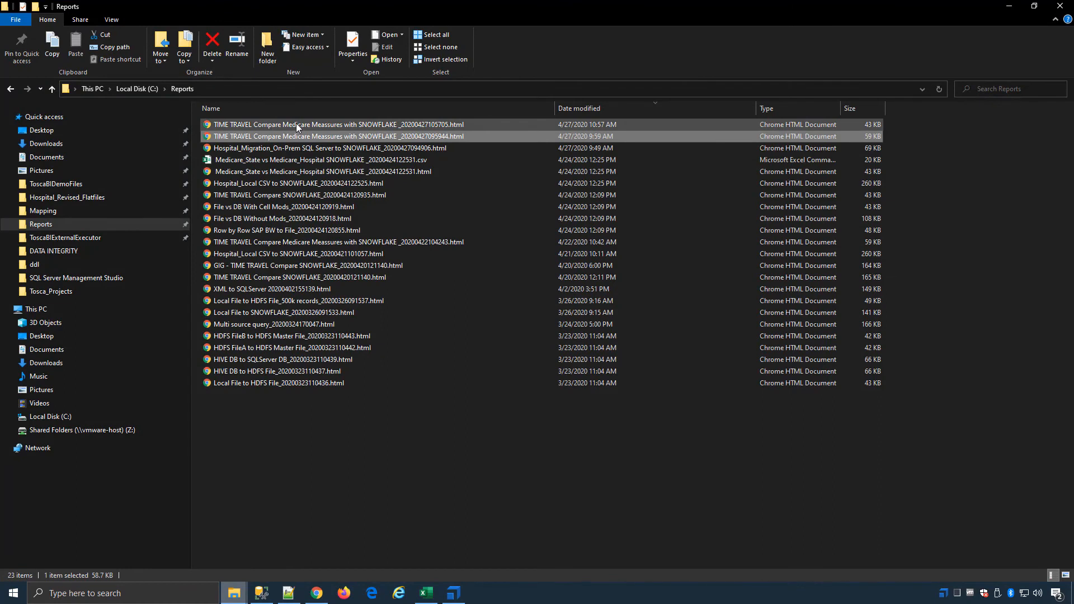
left_click(281, 150)
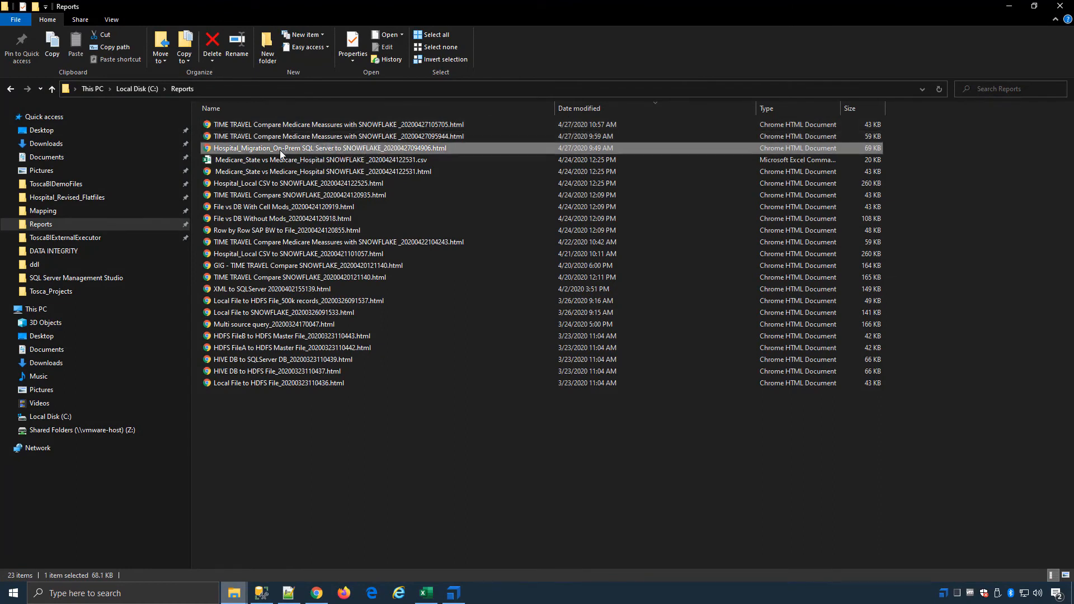
double_click(418, 147)
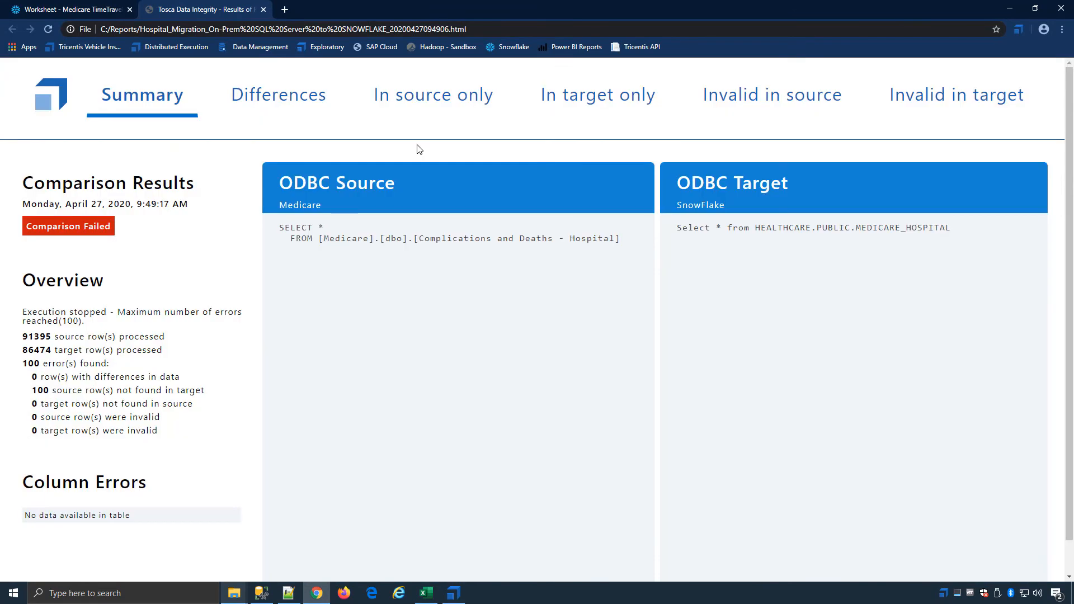
left_click_drag(22, 336, 53, 363)
Step: Check the migration report's Differences, and list all records found in source only
left_click(272, 94)
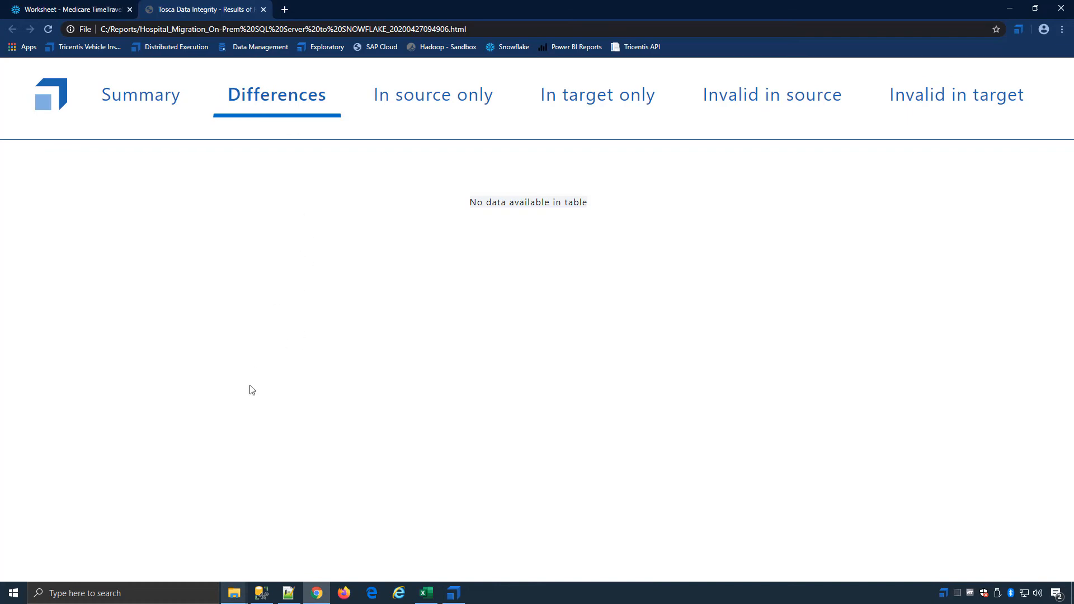
left_click(408, 104)
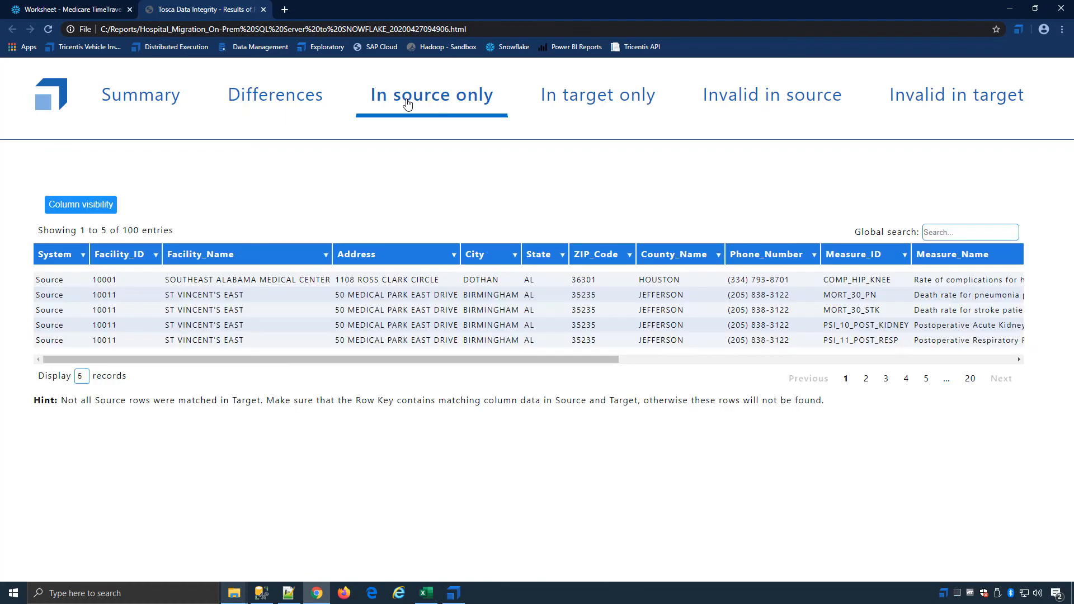
left_click(84, 381)
left_click(81, 417)
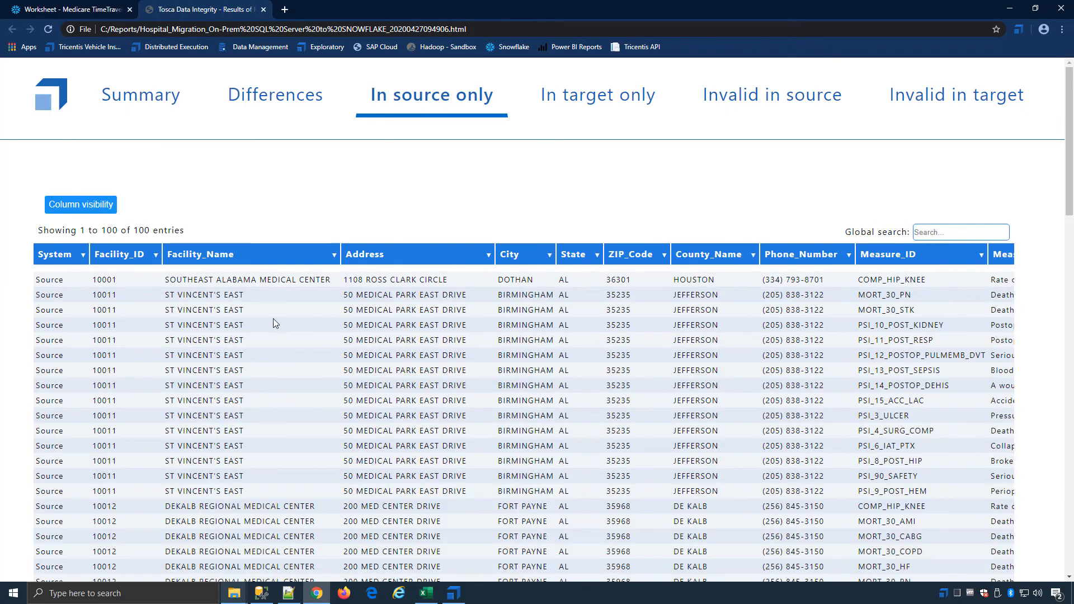
Step: Review the migration report's summary again and look through the complete list of source-only rows
left_click(174, 104)
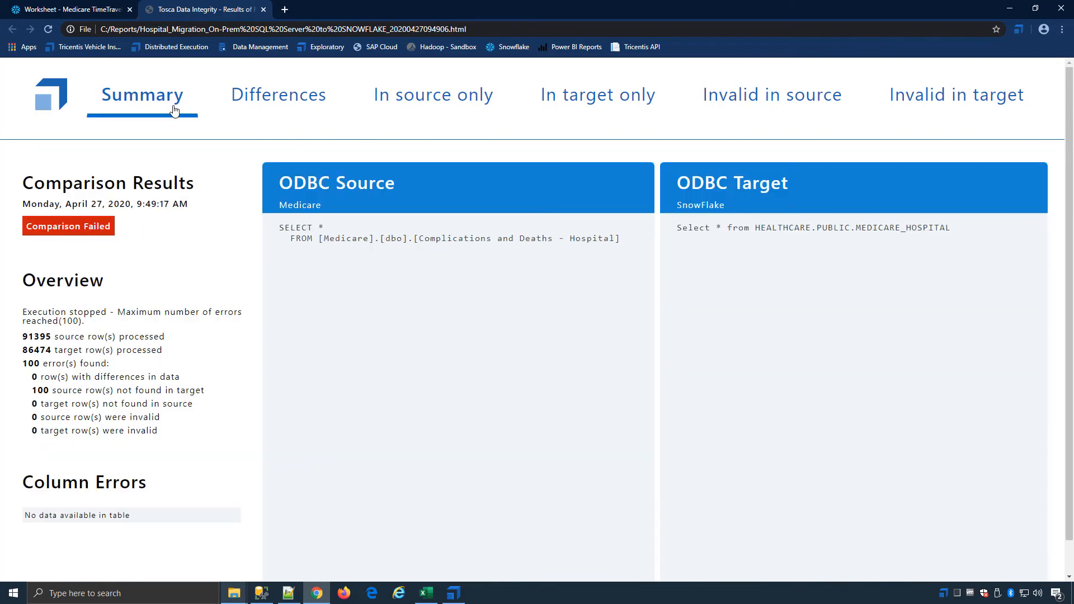
left_click(413, 100)
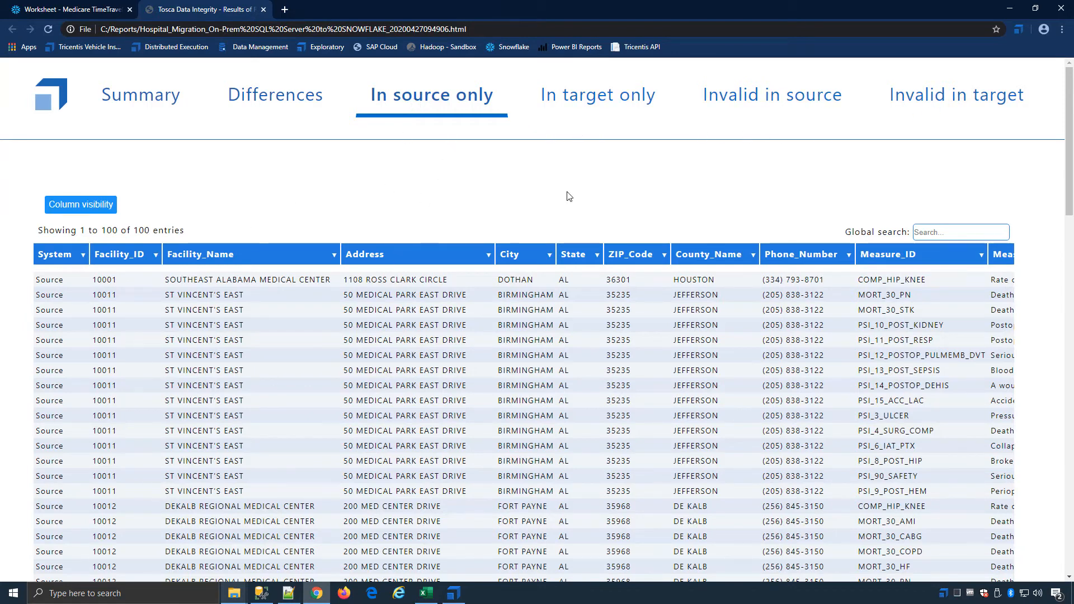
scroll(328, 540, "down", 20)
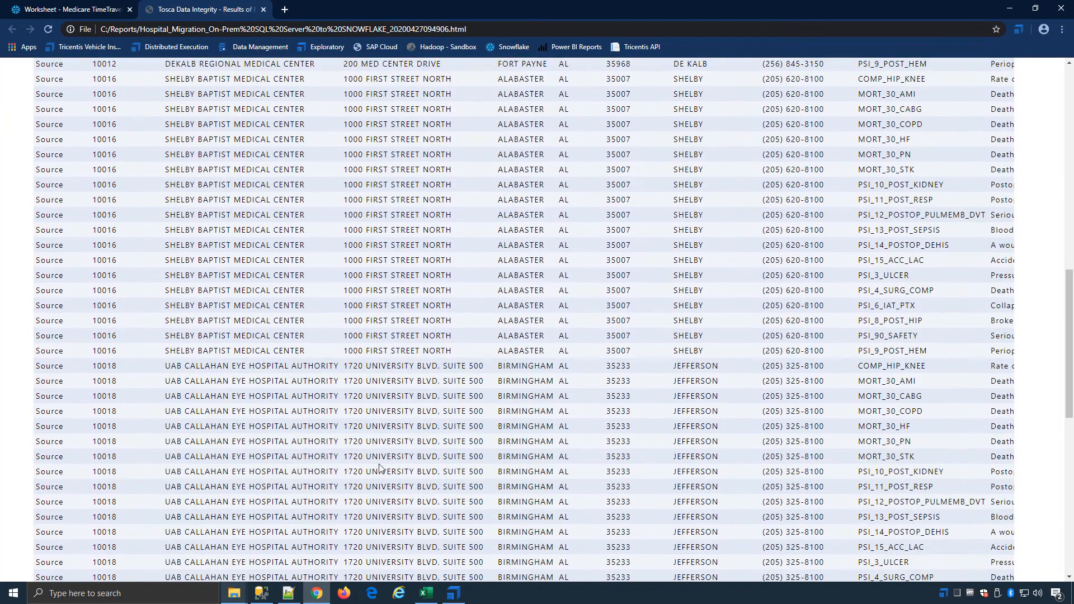
scroll(399, 351, "up", 17)
scroll(398, 350, "up", 5)
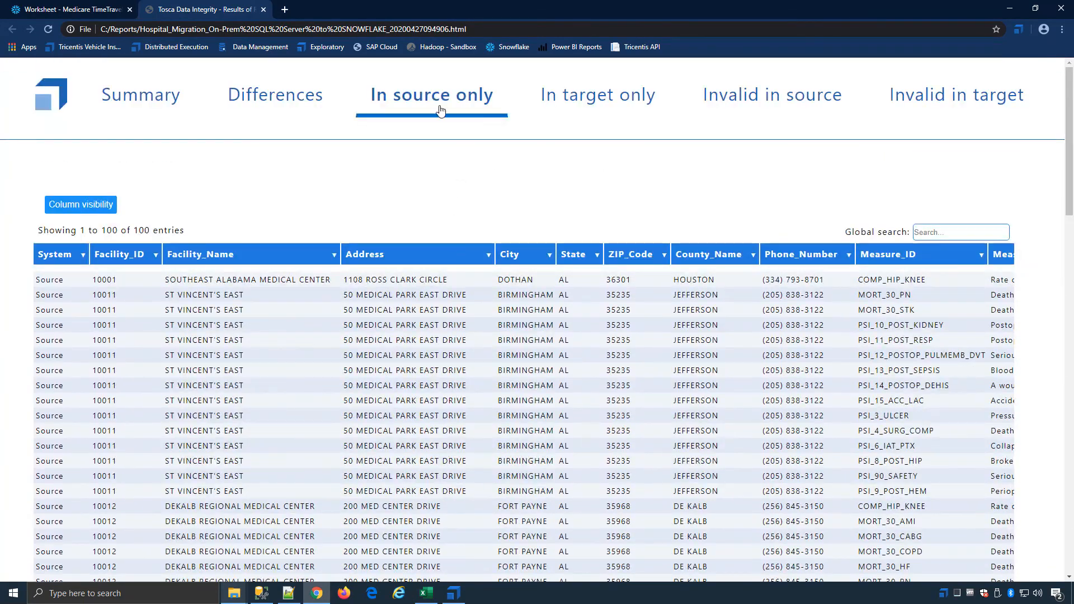
Step: Open the report TIME TRAVEL Compare Medicare Meassures with SNOWFLAKE _20200427105705.html from the Reports folder, view its summary and return to Tosca Commander
left_click(1010, 11)
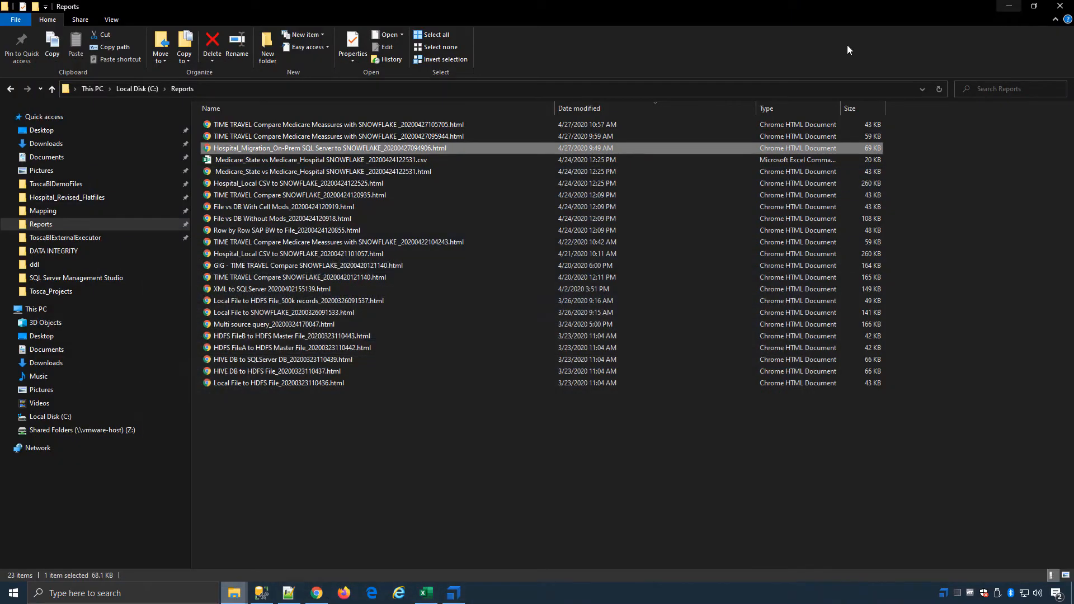
double_click(347, 125)
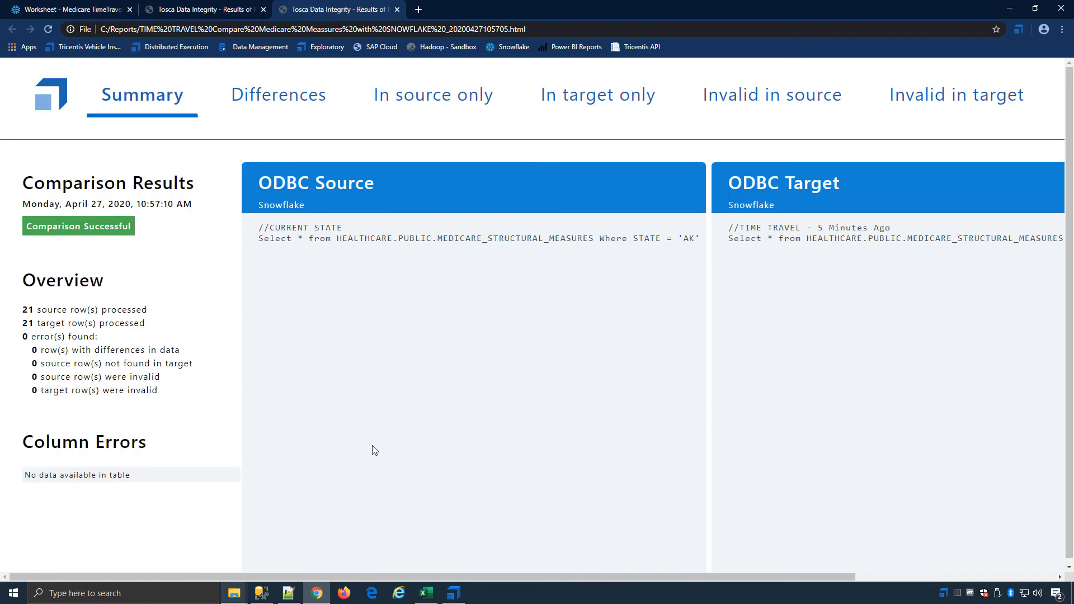
left_click(453, 593)
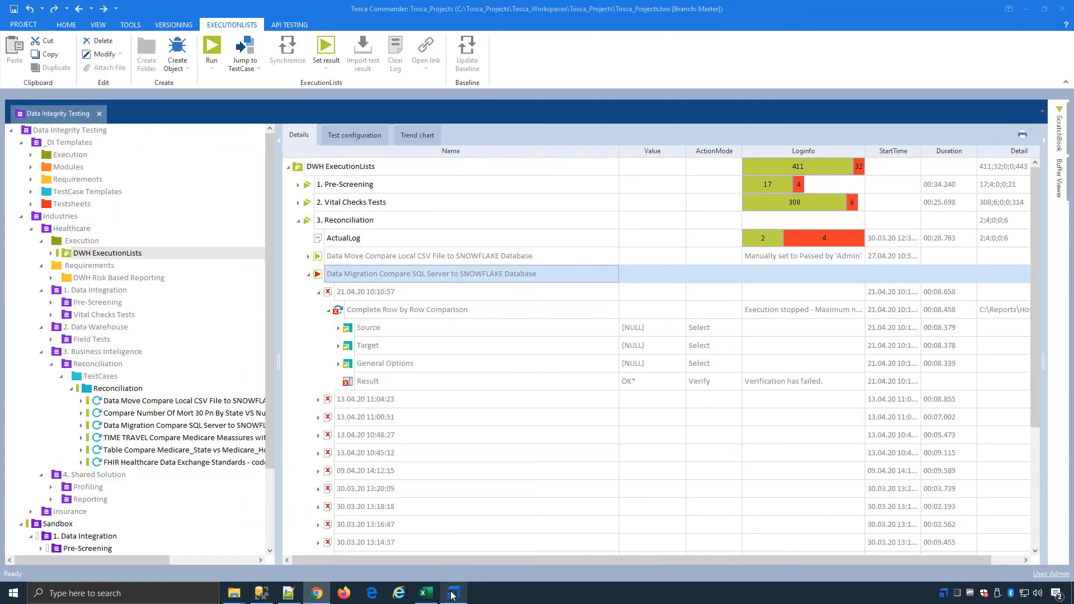
Step: Collapse the data migration entry and run TIME TRAVEL Compare Medicare Meassures with SNOWFLAKE
left_click(308, 275)
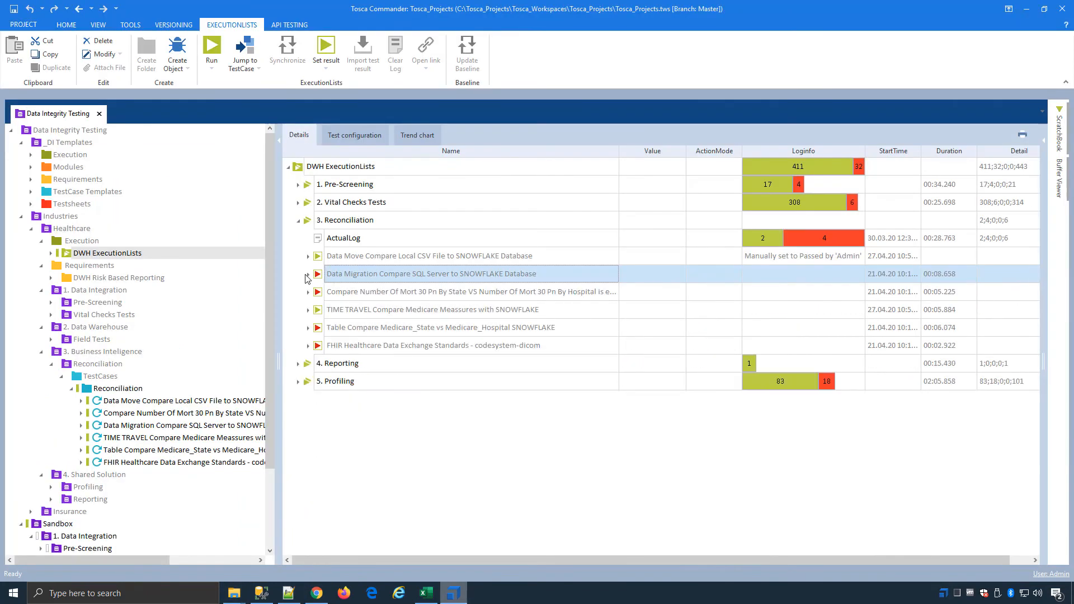
left_click(344, 311)
right_click(383, 312)
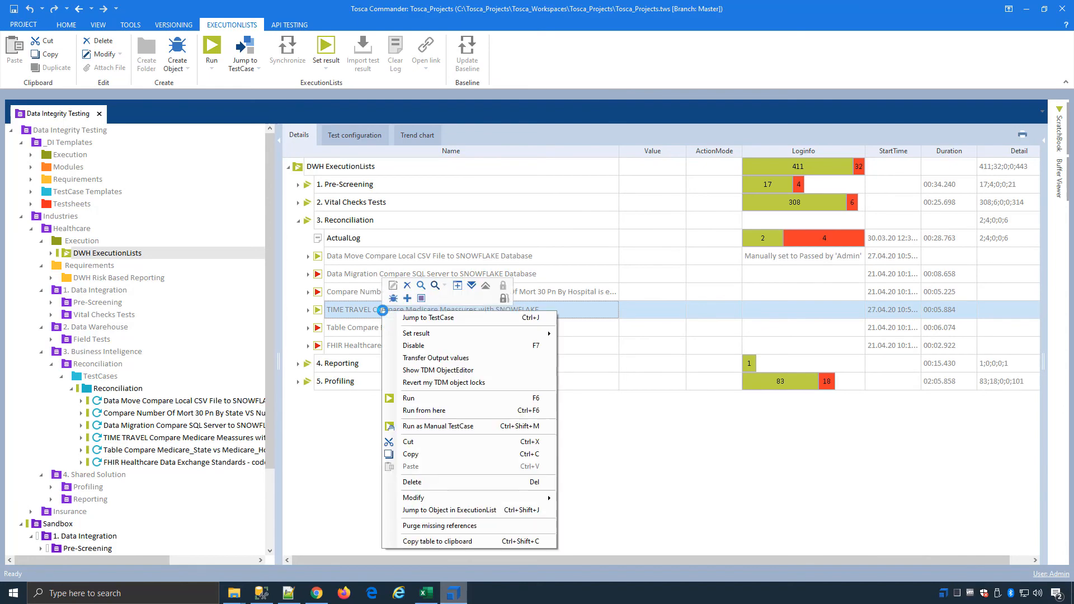
left_click(430, 397)
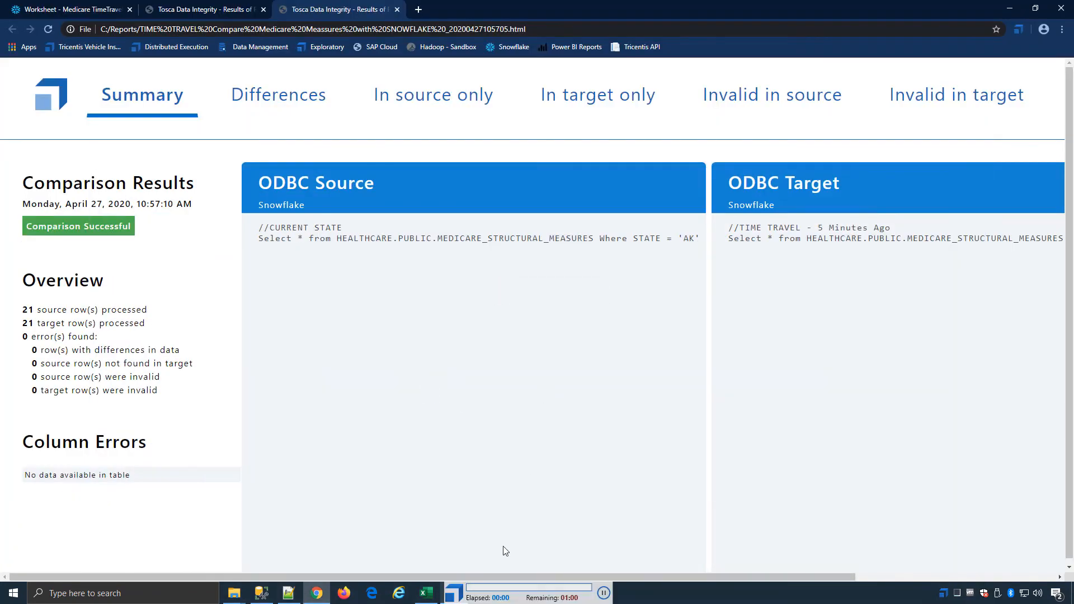
Step: Monitor the comparison in the Tosca Data Integrity Executor Status window, minimise it and return to Tosca Commander
left_click(944, 597)
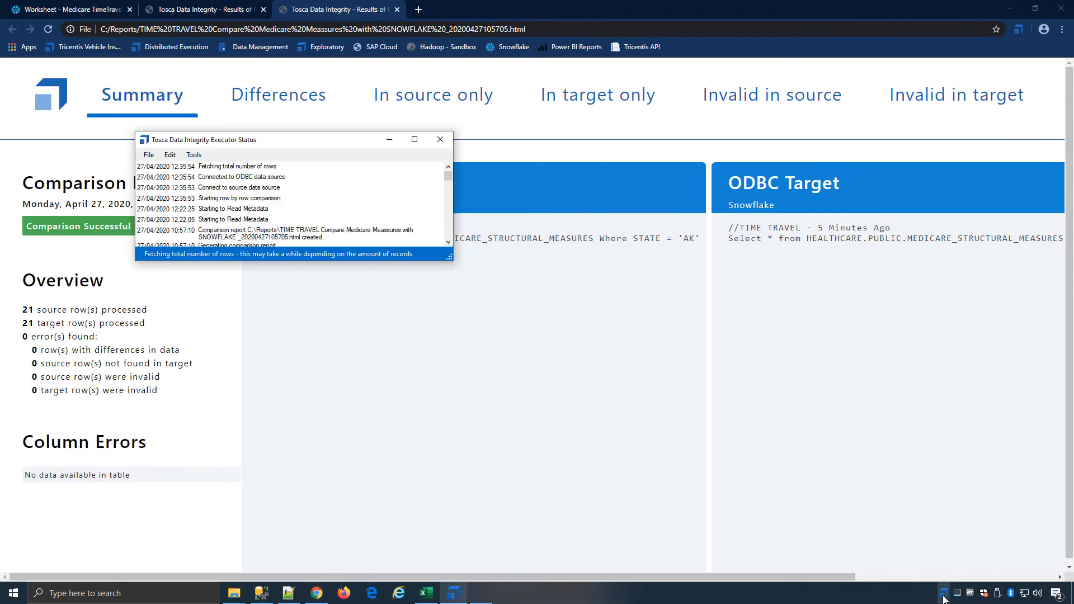
left_click_drag(257, 140, 803, 332)
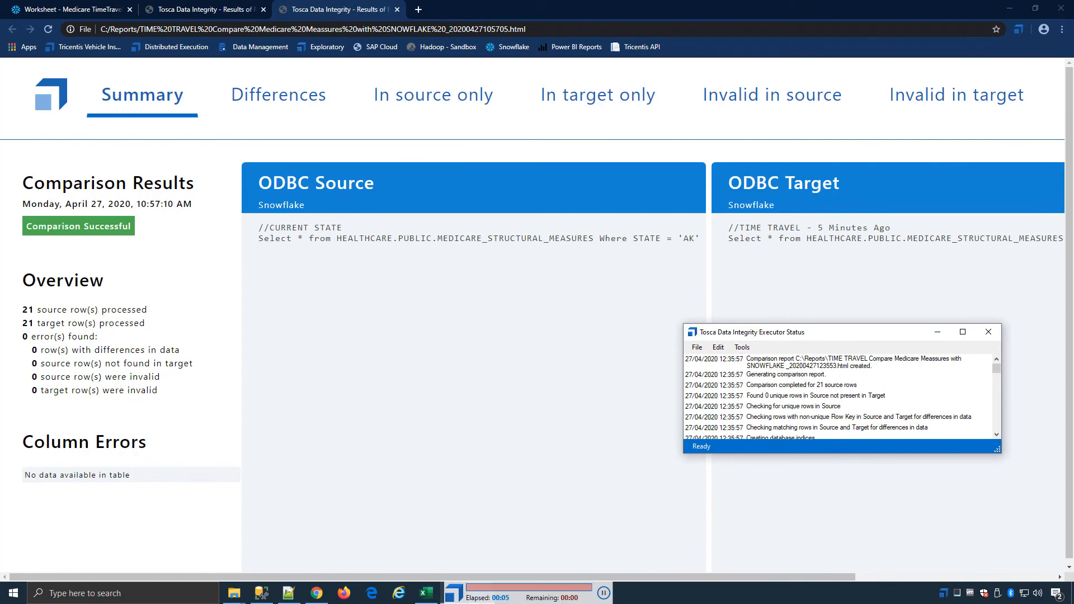
left_click(940, 334)
left_click(480, 589)
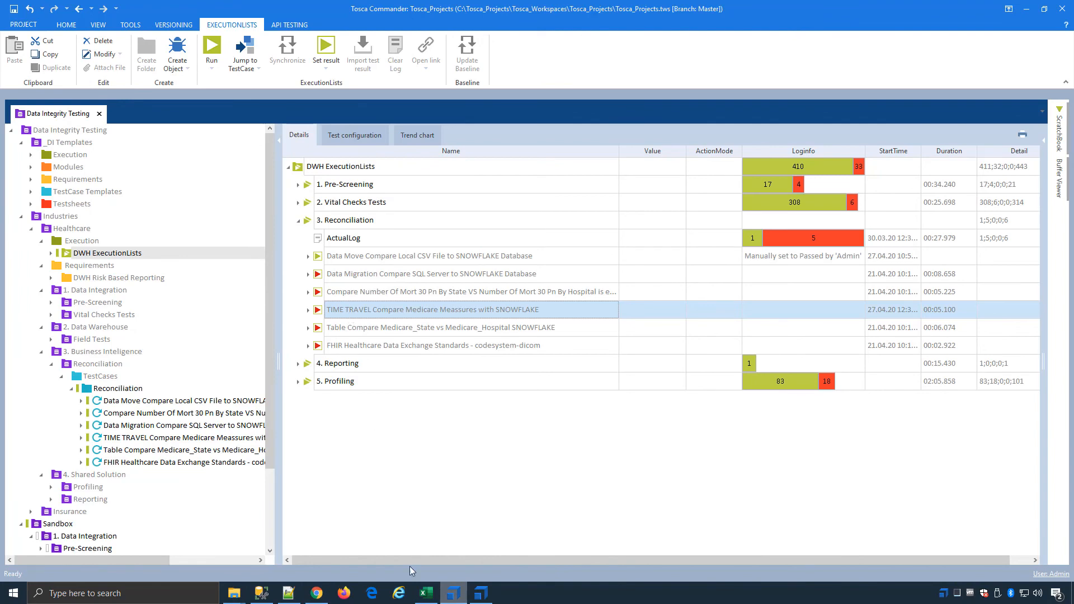
Step: Open the new report TIME TRAVEL Compare Medicare Meassures with SNOWFLAKE _20200427123553.html and look through all records under Differences
left_click(171, 546)
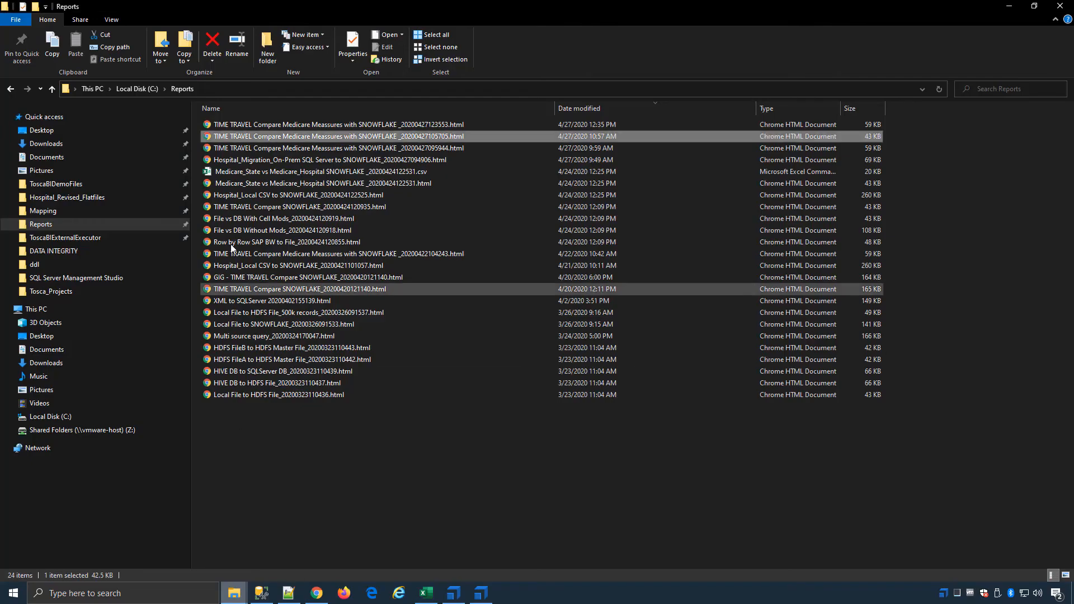
double_click(322, 124)
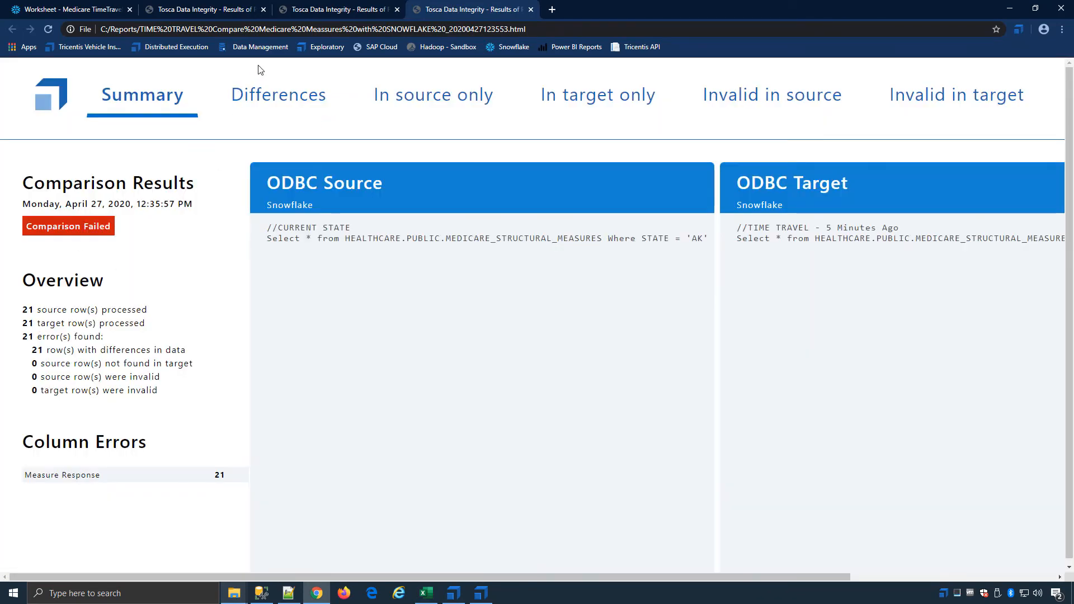
left_click(270, 95)
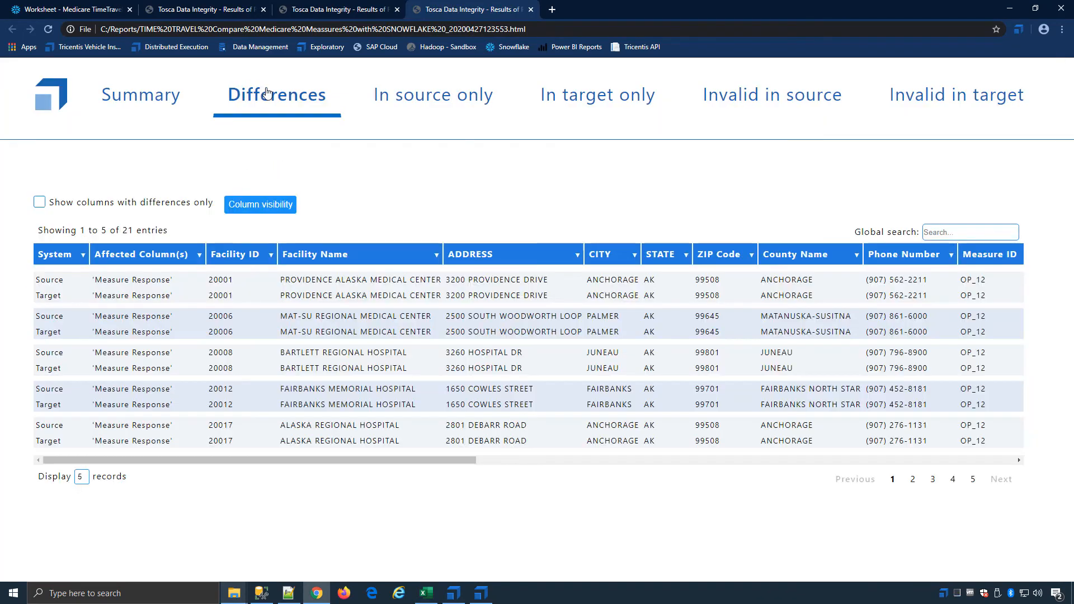
left_click(78, 479)
left_click(84, 518)
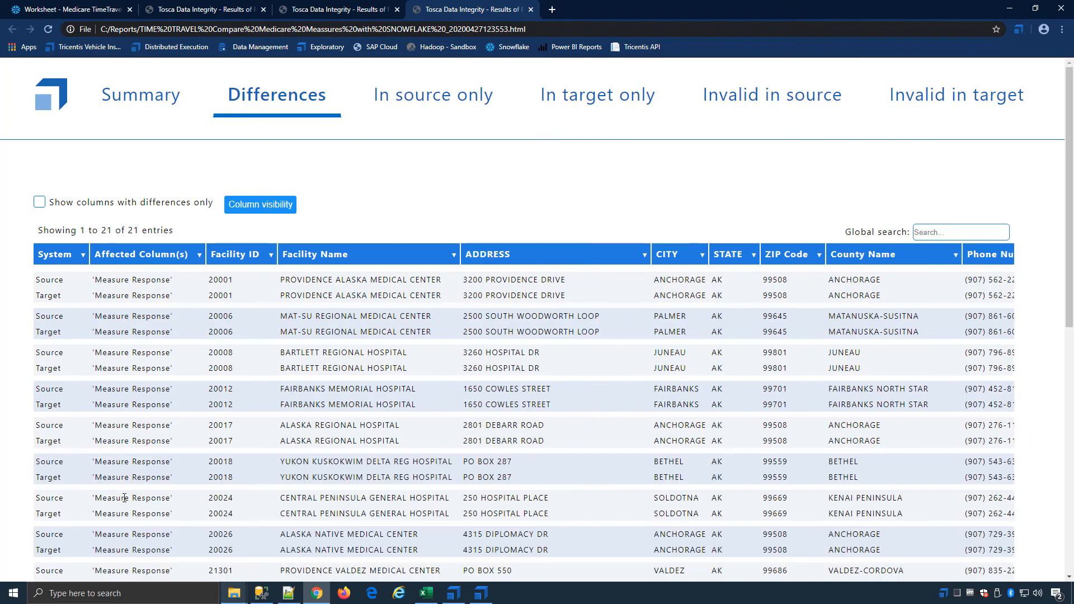
scroll(778, 384, "down", 10)
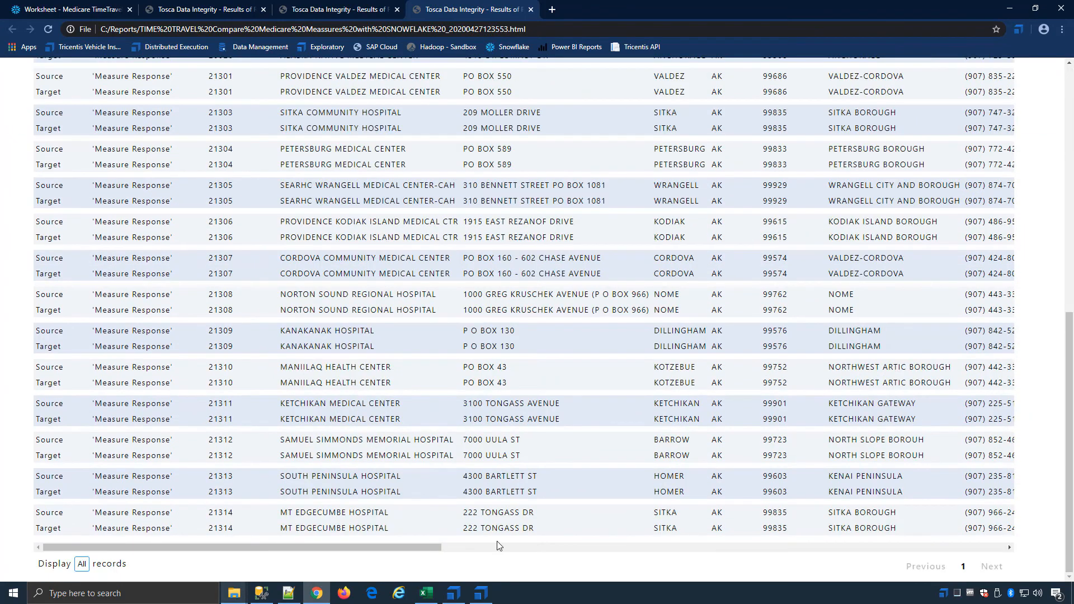
Step: Examine the remaining columns under Differences and the report's Summary, and return to Tosca Commander
left_click_drag(423, 546, 737, 549)
scroll(575, 375, "up", 10)
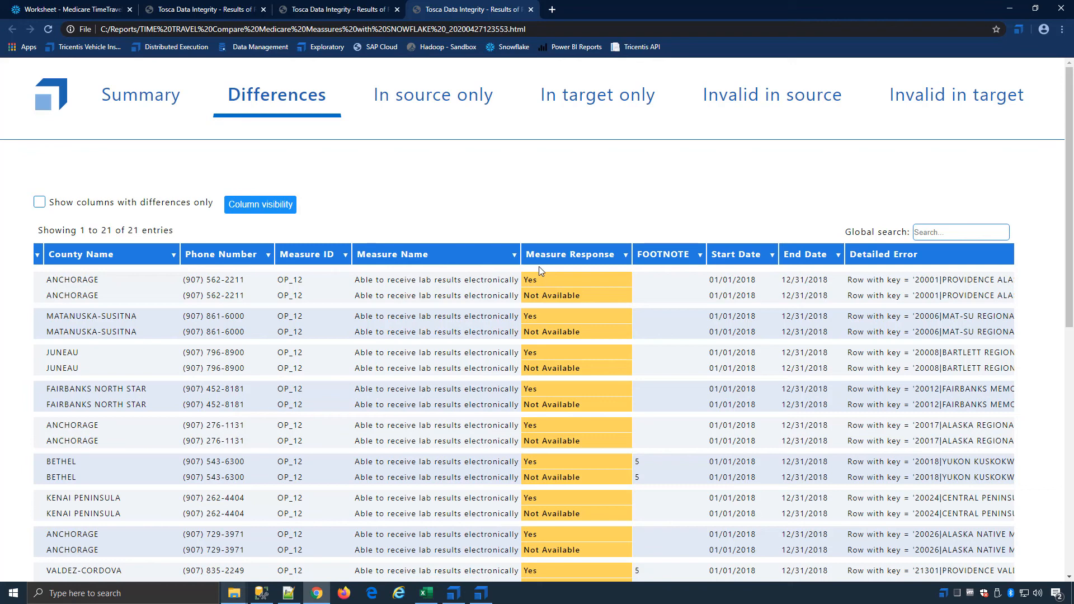
left_click(141, 94)
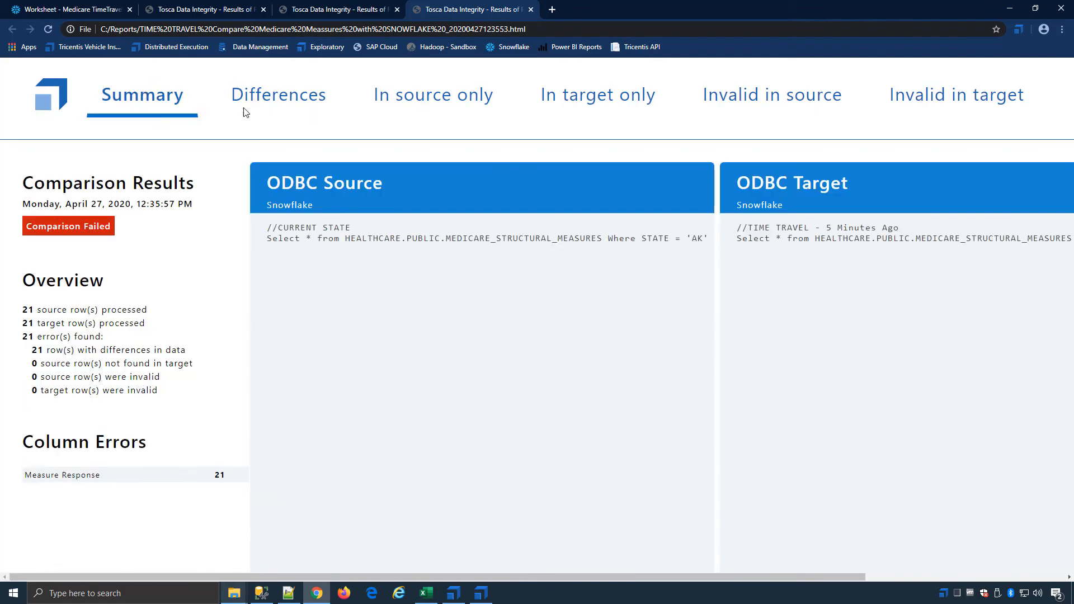
left_click(1010, 7)
left_click(470, 600)
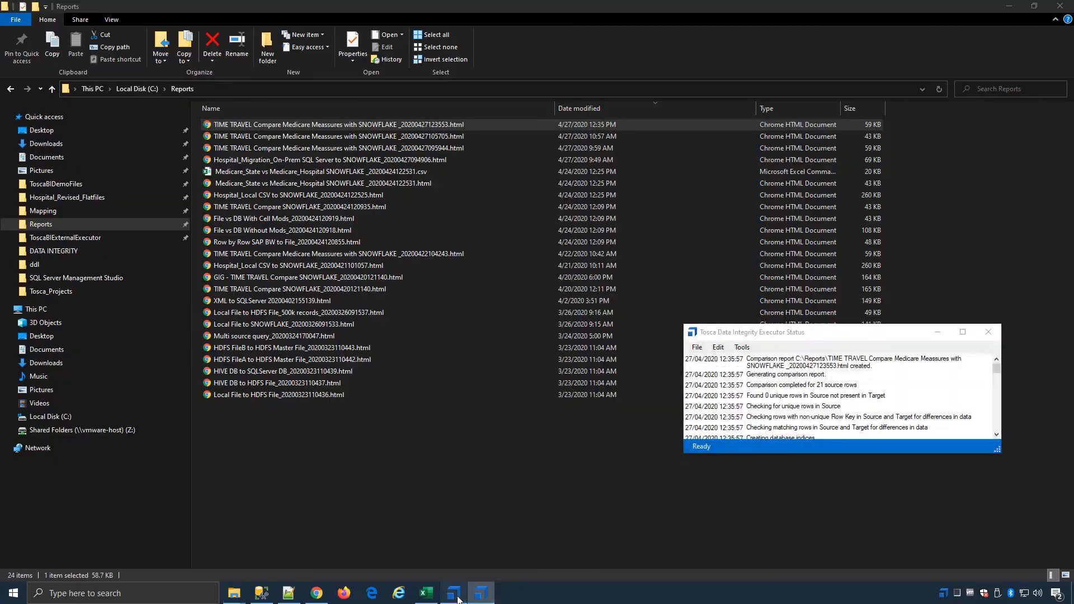
left_click(454, 594)
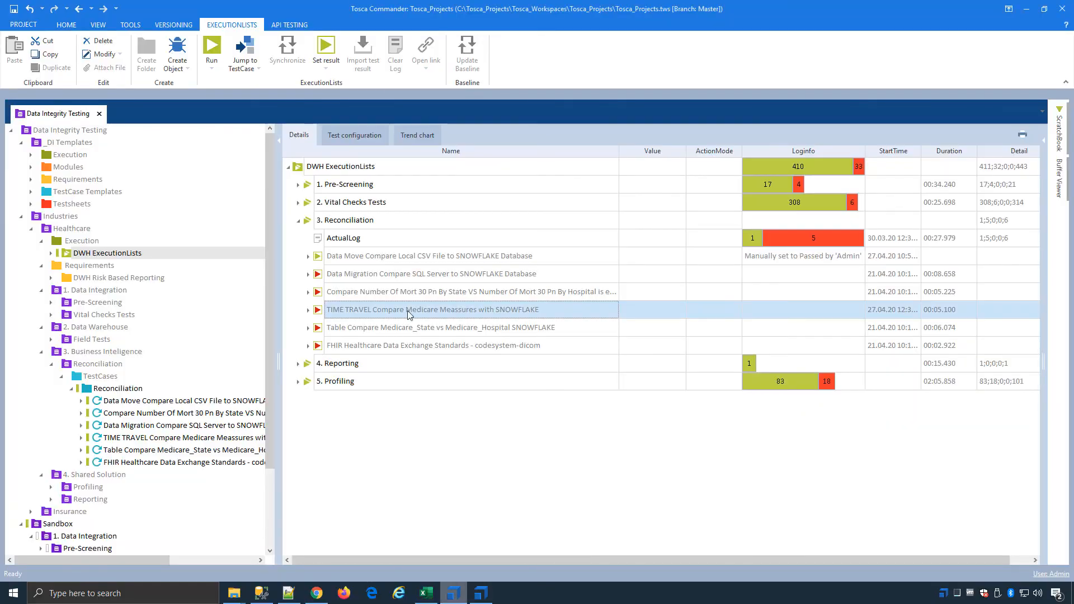
Step: Collapse 3. Reconciliation in DWH ExecutionLists and expand 4. Reporting and 5. Profiling to view their entries
left_click(299, 222)
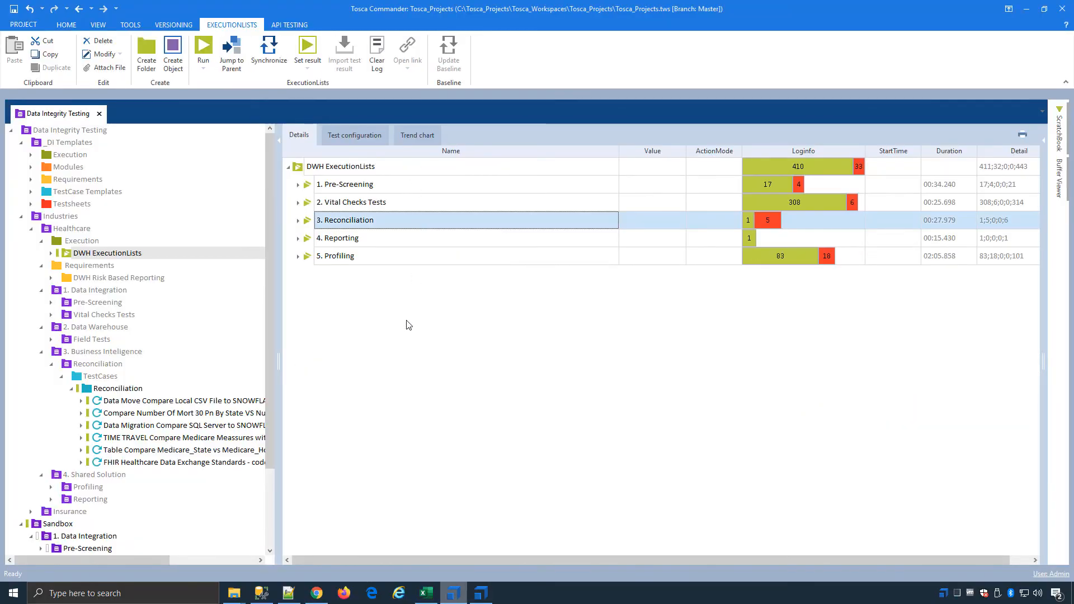
left_click(298, 239)
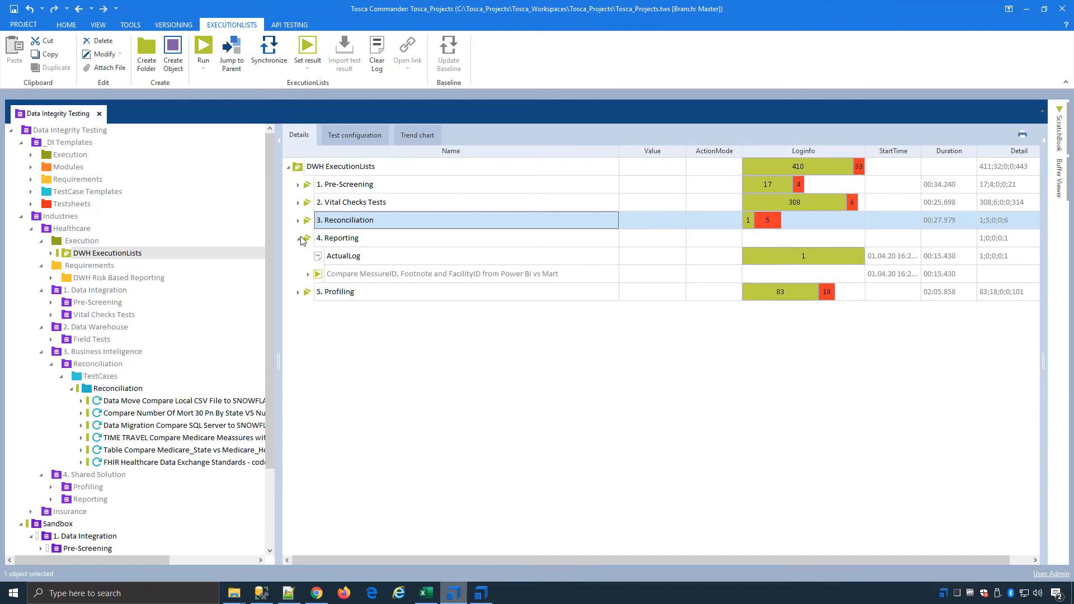
left_click(299, 292)
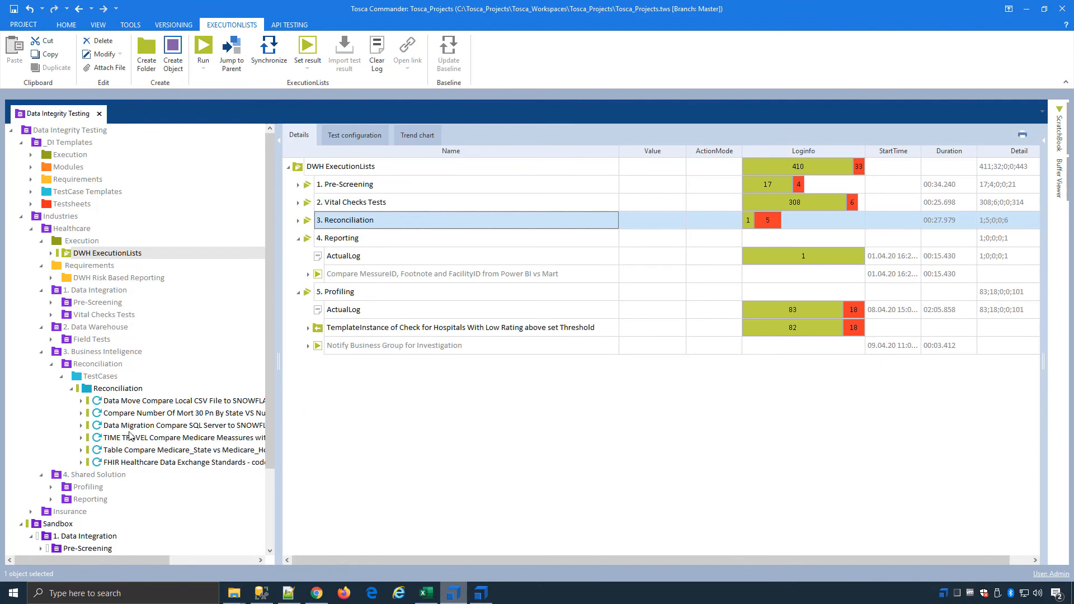
Step: Open the test case Compare MessureID, Footnote and FacilityID from Power BI vs Mart from the Reporting TestCases under 4. Shared Solution
left_click(51, 499)
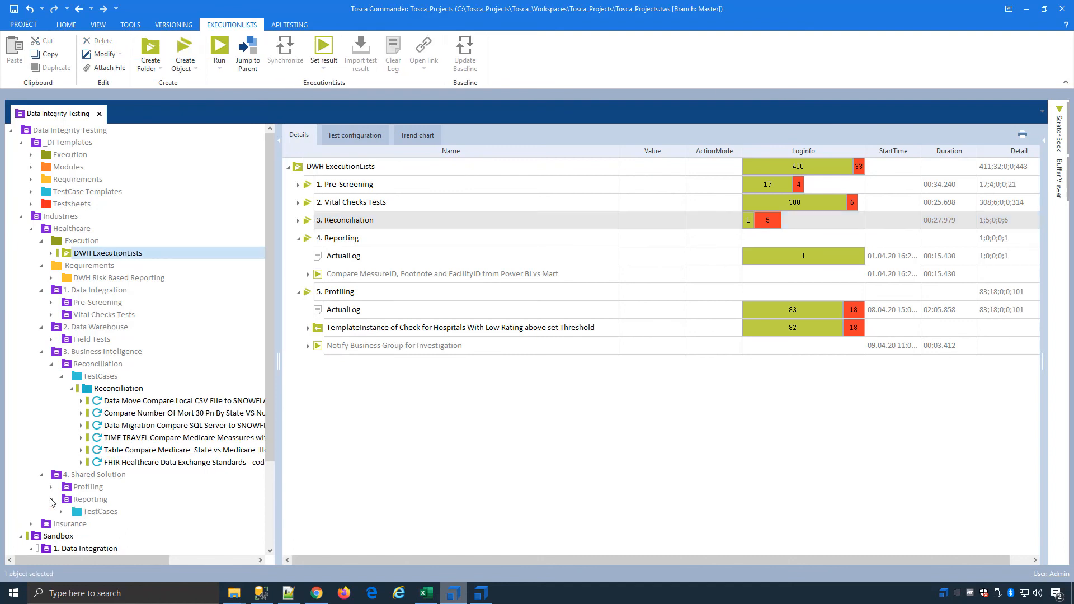
left_click(112, 512)
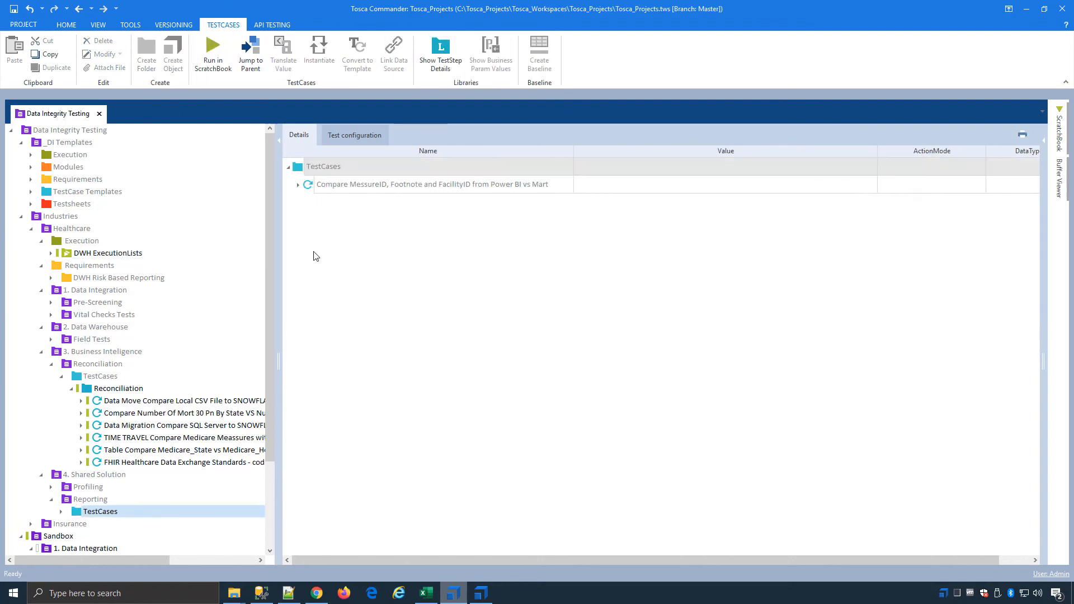
double_click(313, 187)
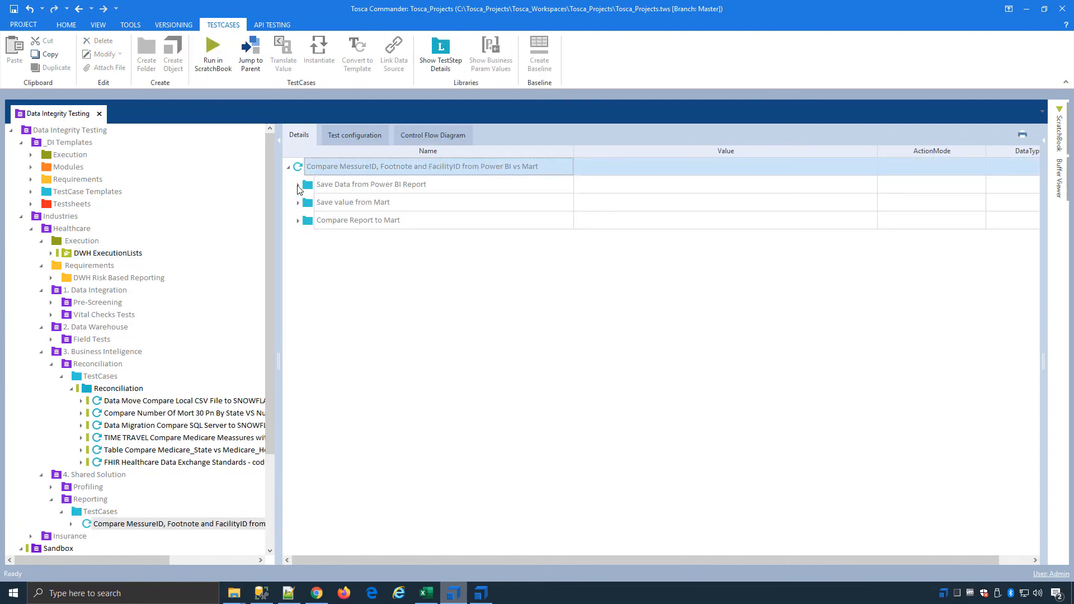
Step: Expand every test step in Save Data from Power BI Report and widen the details area to examine the values
left_click(298, 185)
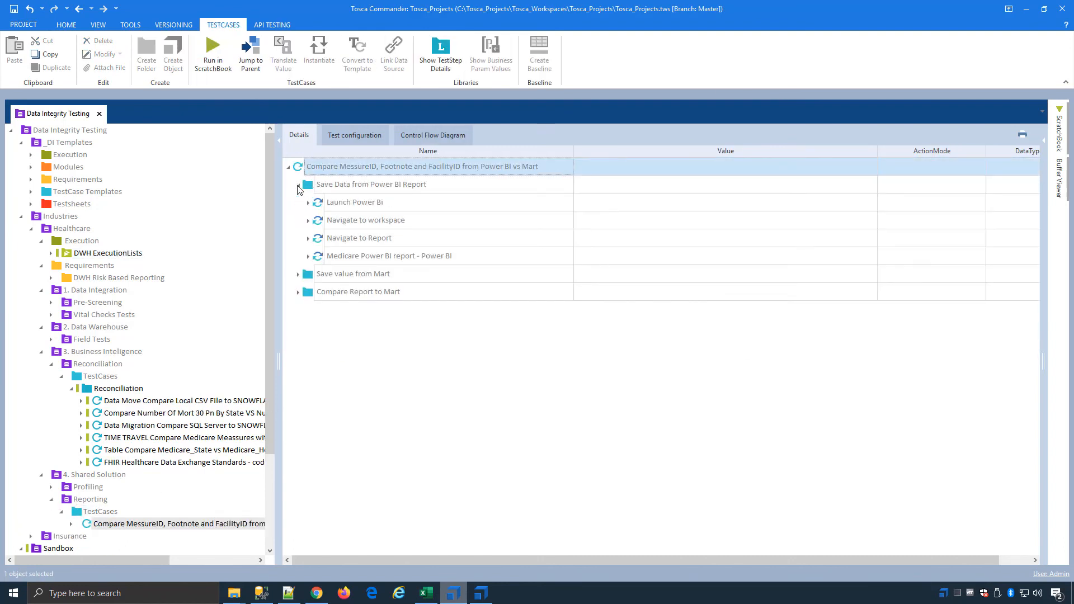
right_click(368, 186)
left_click(458, 166)
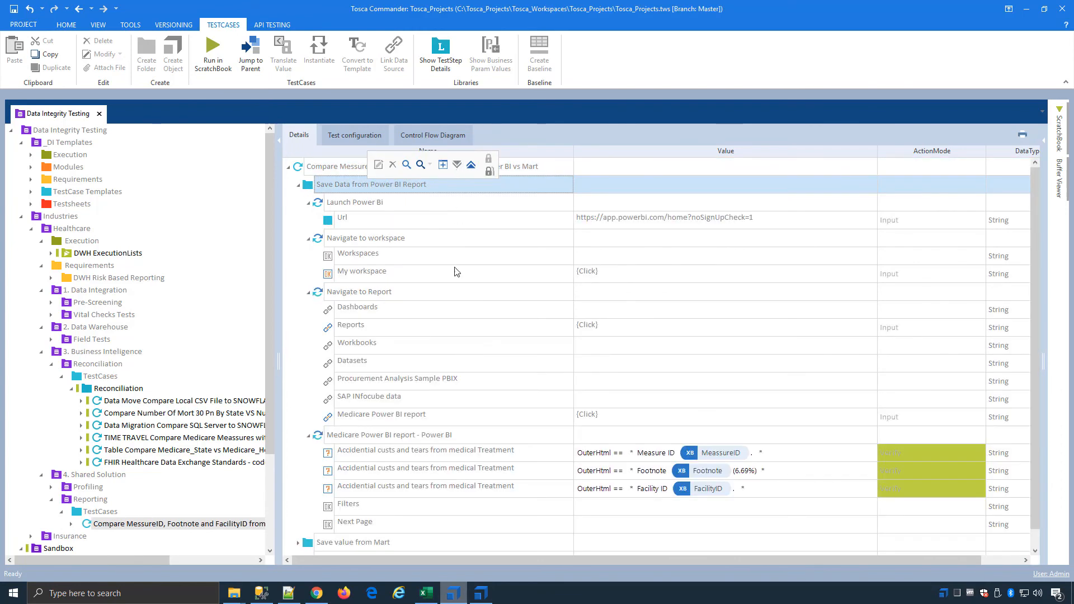
left_click(521, 378)
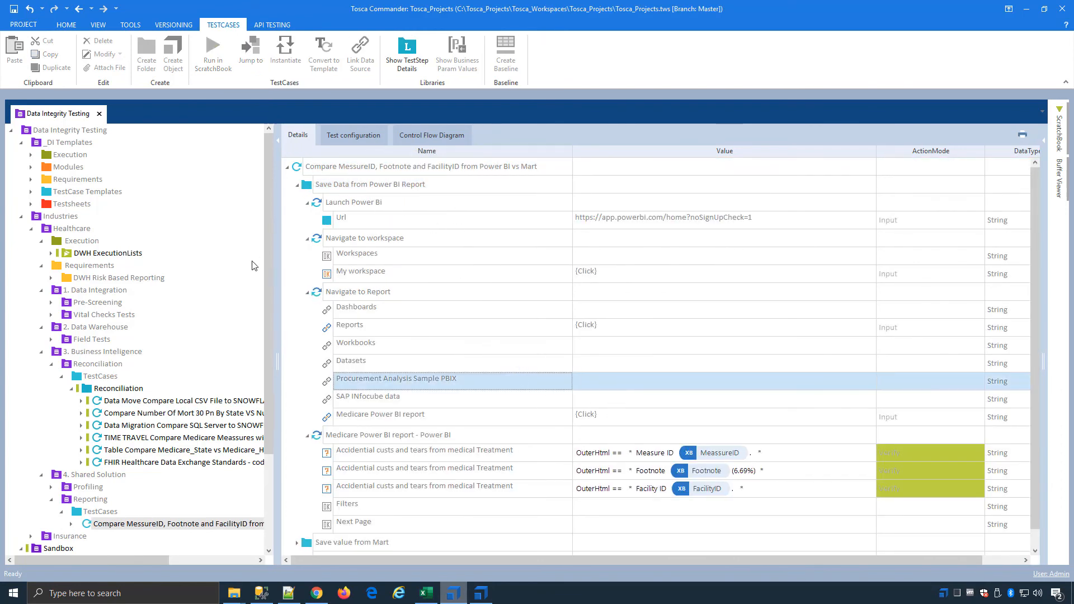
left_click_drag(276, 225, 252, 225)
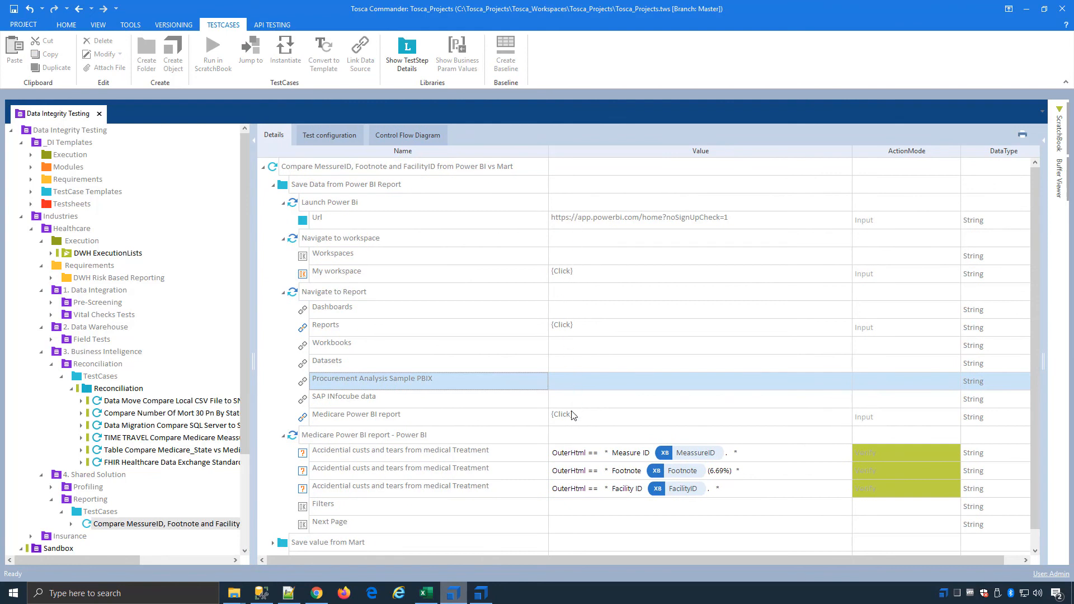
left_click_drag(727, 560, 619, 560)
Step: Expand Save value from Mart, Compare Report to Mart and Verify value from BI Report vs Mart to examine the verification expression
left_click(272, 543)
scroll(330, 532, "down", 1)
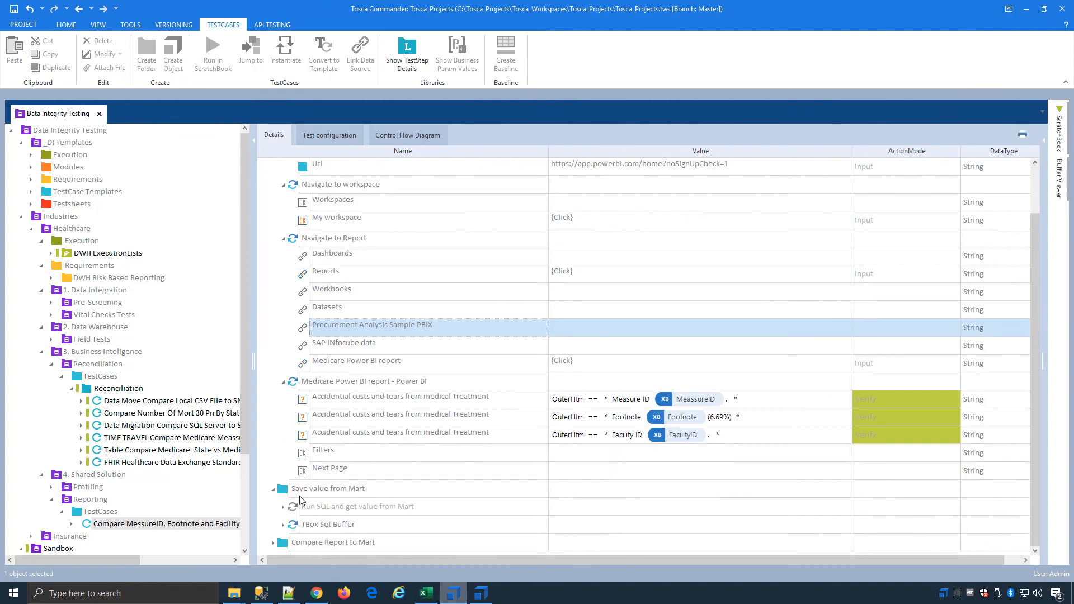
left_click(273, 543)
scroll(405, 511, "down", 1)
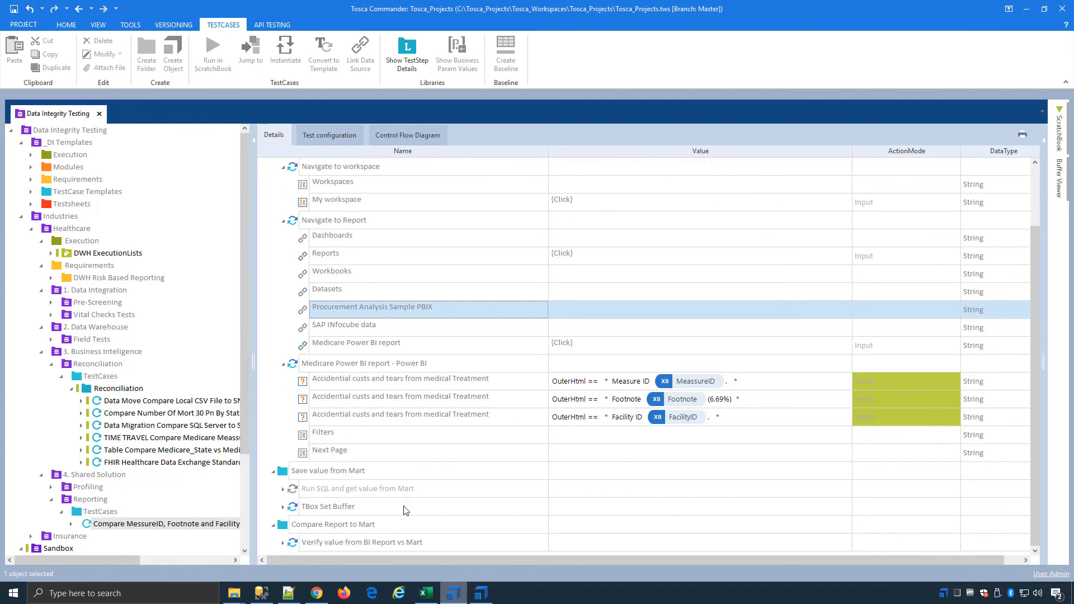
left_click(283, 542)
scroll(284, 543, "down", 1)
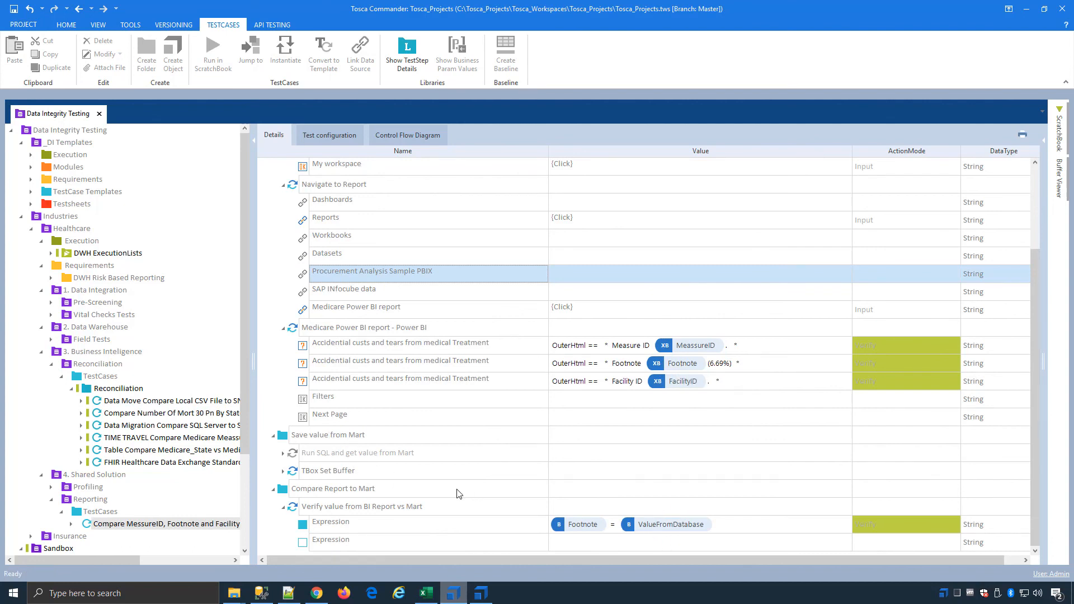
scroll(459, 494, "up", 2)
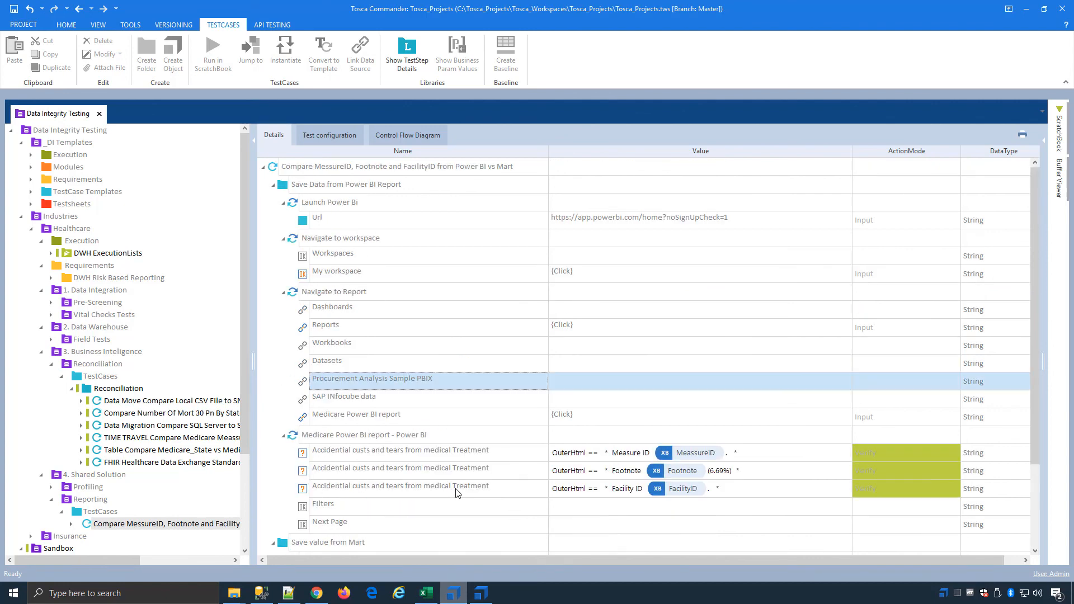
Step: Run Save Data from Power BI Report in ScratchBook, opening the Medicare Power BI report from the reports in My workspace
left_click(307, 187)
right_click(325, 183)
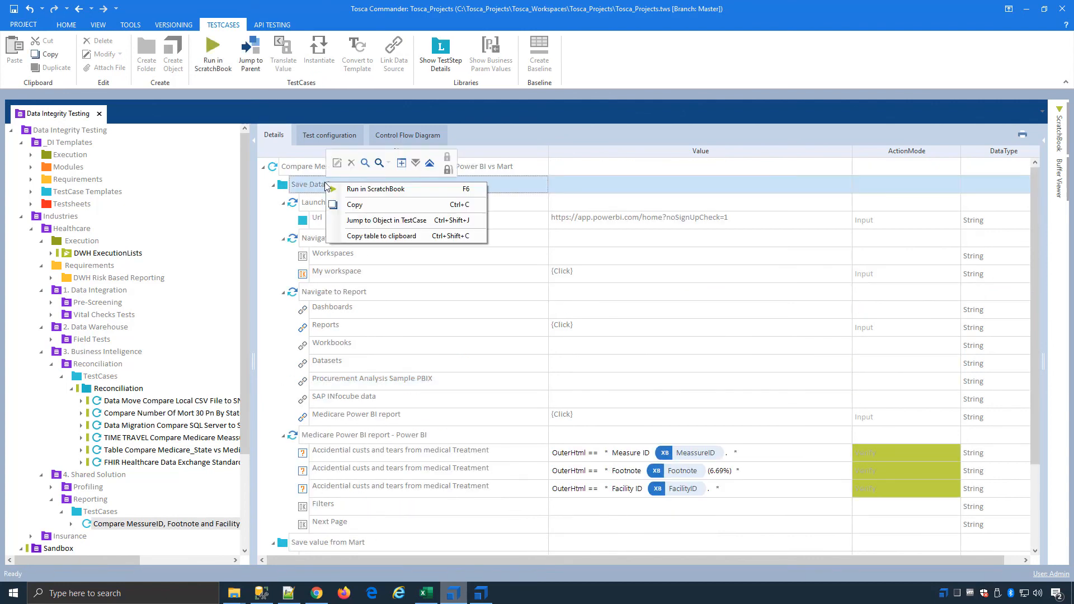
left_click(382, 190)
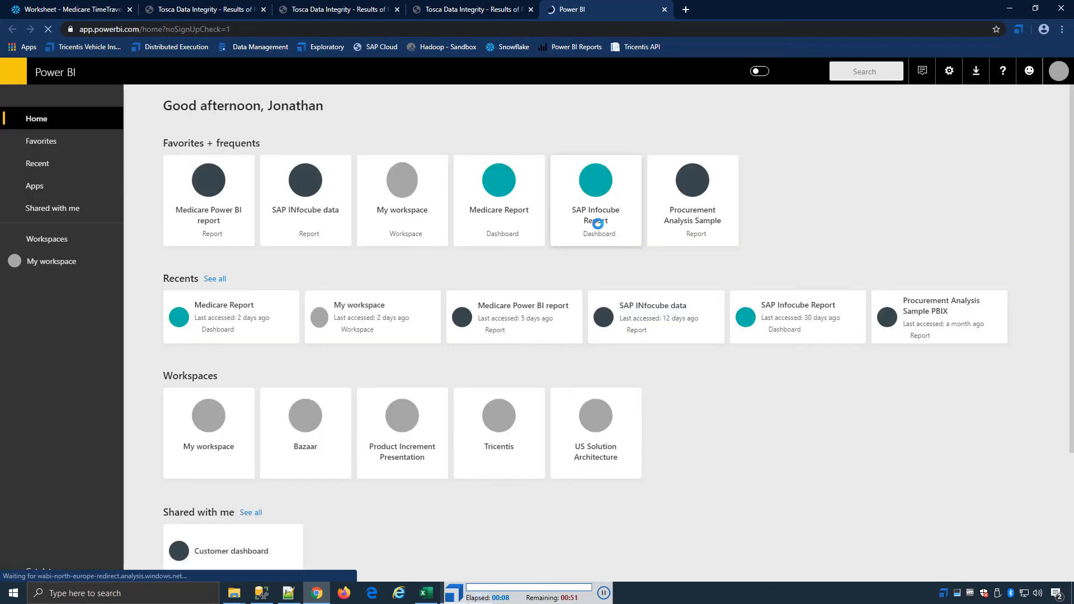
left_click(51, 266)
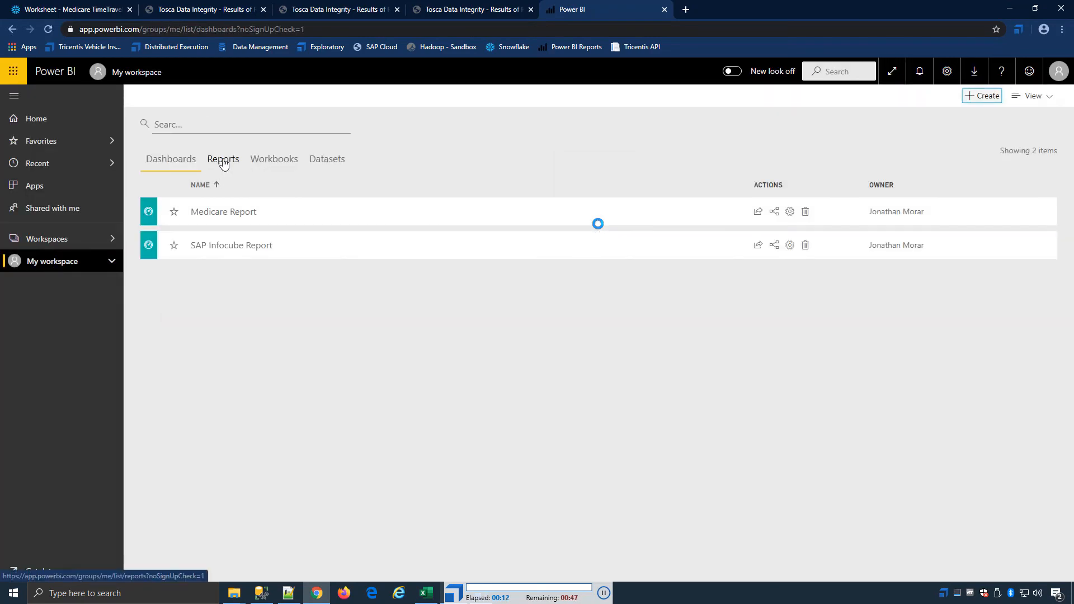
left_click(222, 161)
left_click(458, 215)
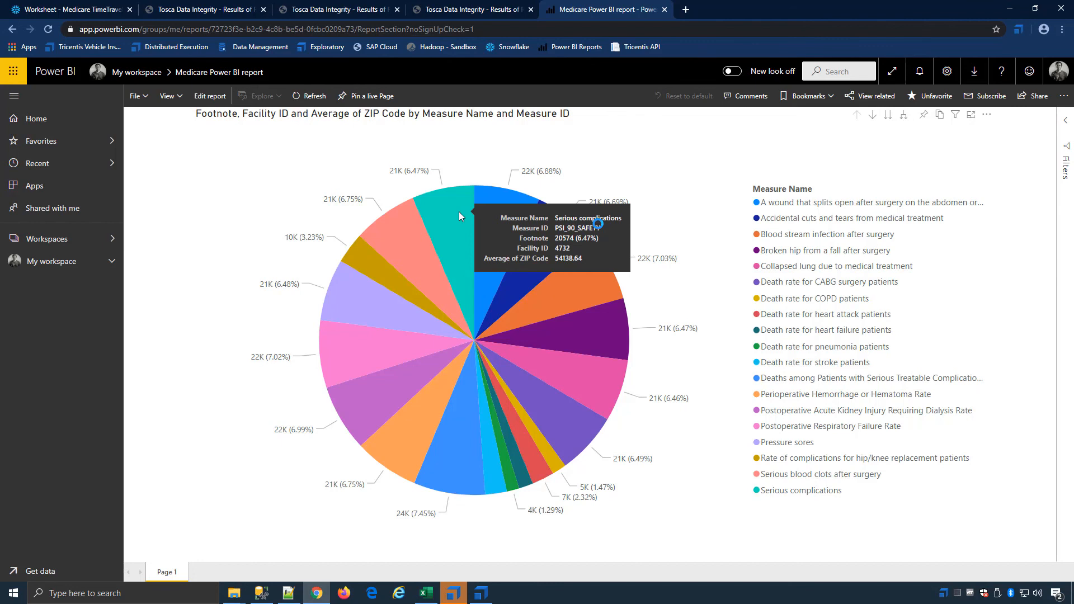
Step: Close the Tosca Data Integrity Executor Status window and minimise the other open windows to return to Tosca Commander
left_click(1017, 7)
left_click(1015, 8)
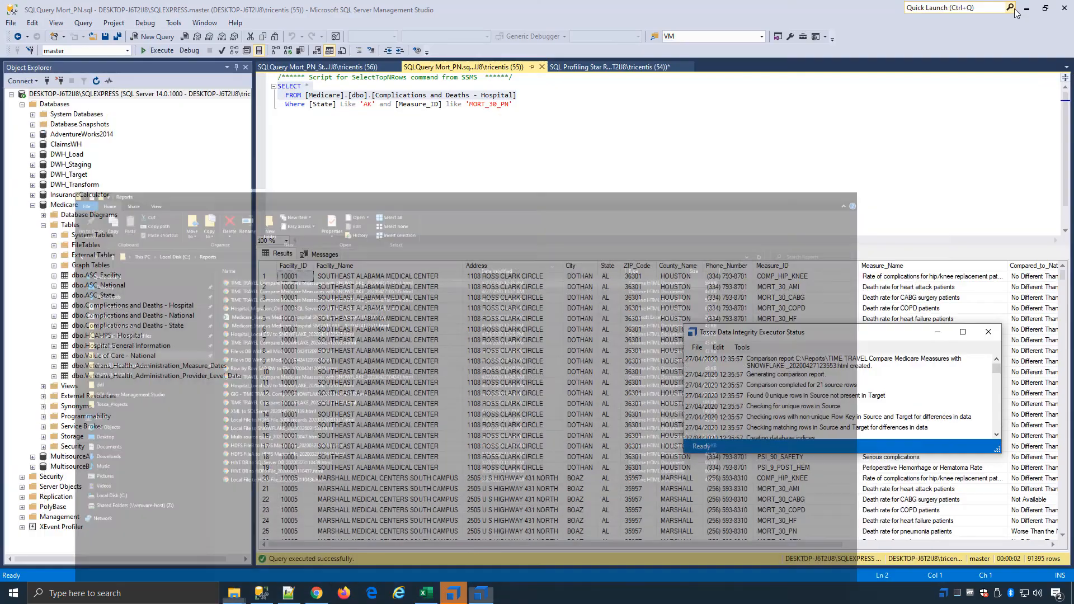
left_click(994, 338)
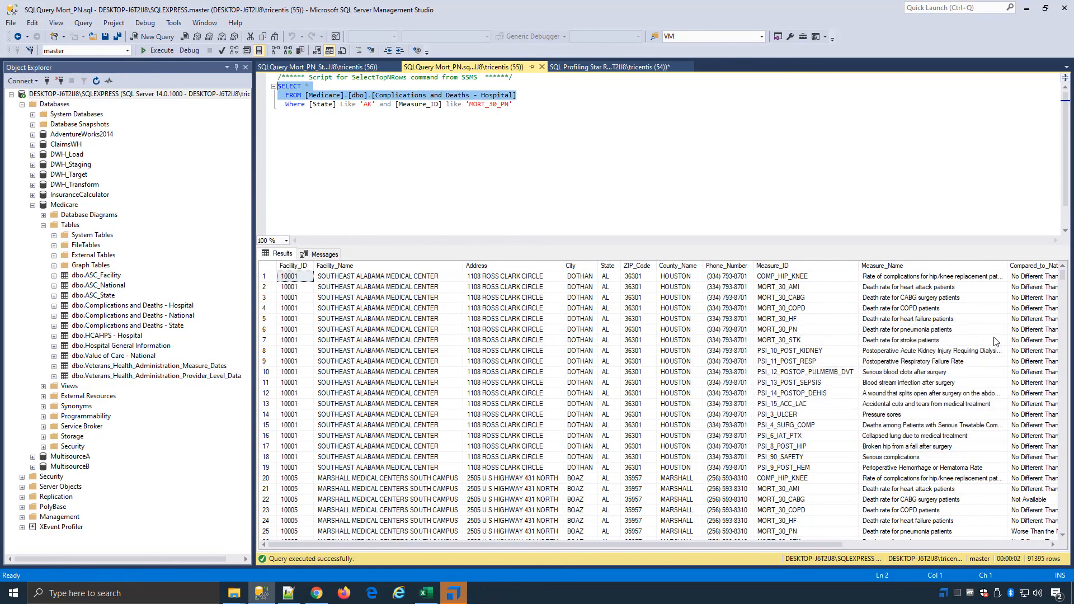
left_click(1027, 10)
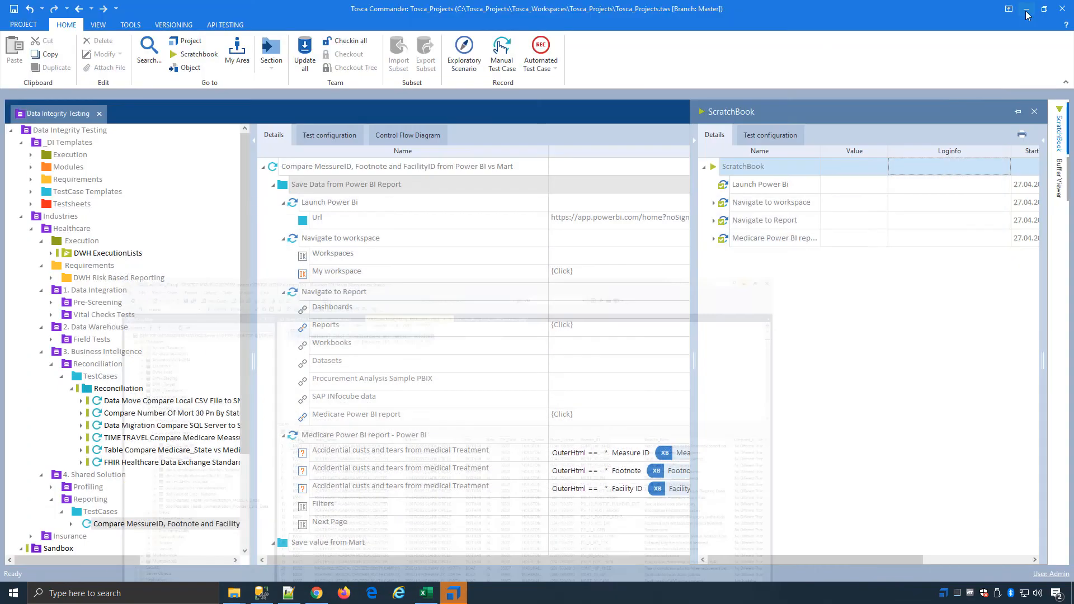